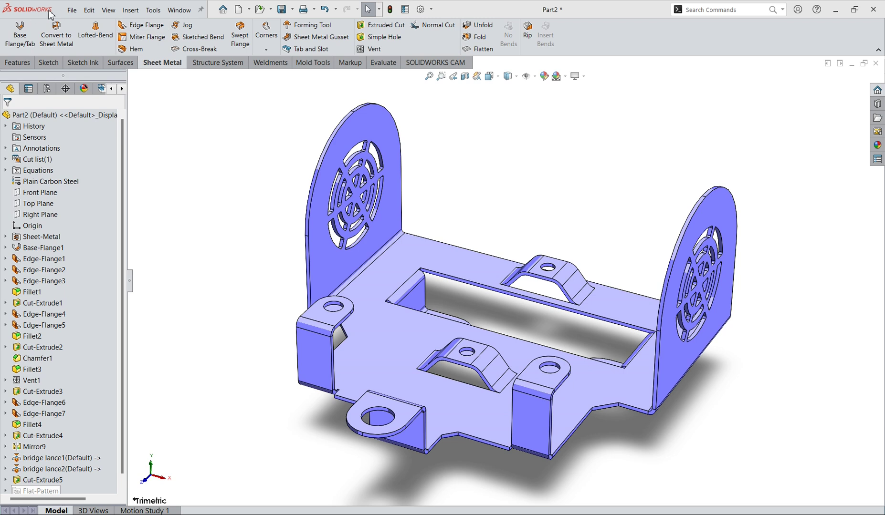
Step: Create a new drawing document from the CADDX TEMPLATE
click(75, 14)
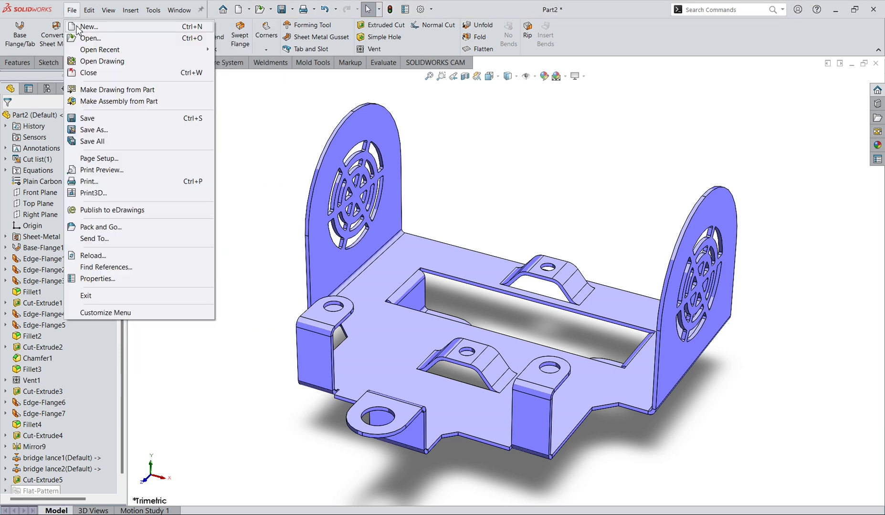
click(88, 26)
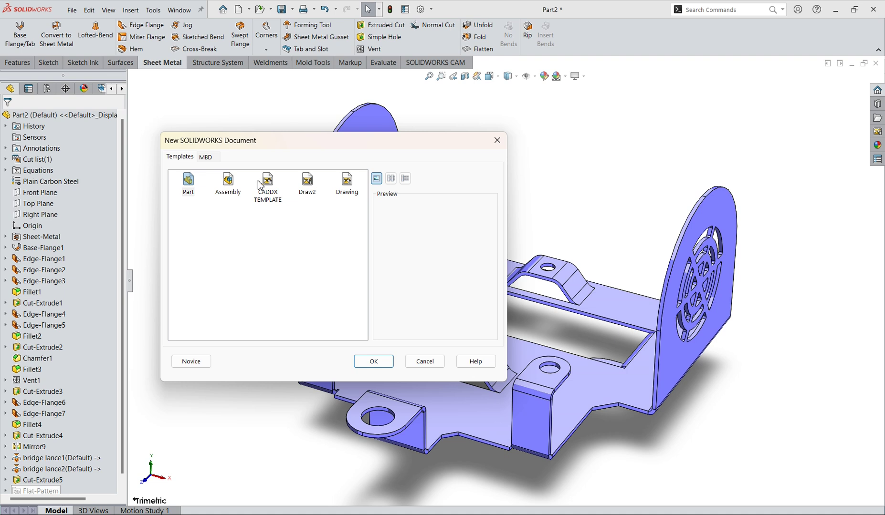
double_click(268, 180)
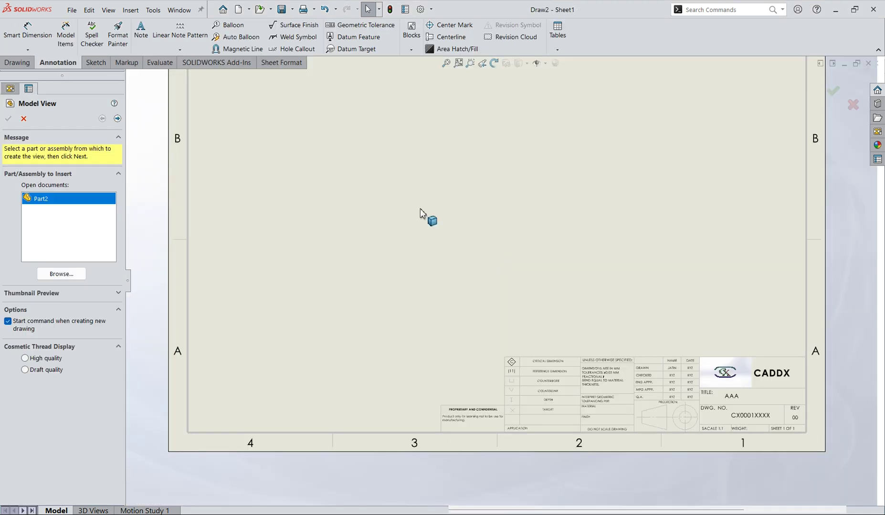
Step: Insert a top view of Part2 in the upper-left area of the drawing sheet
double_click(48, 205)
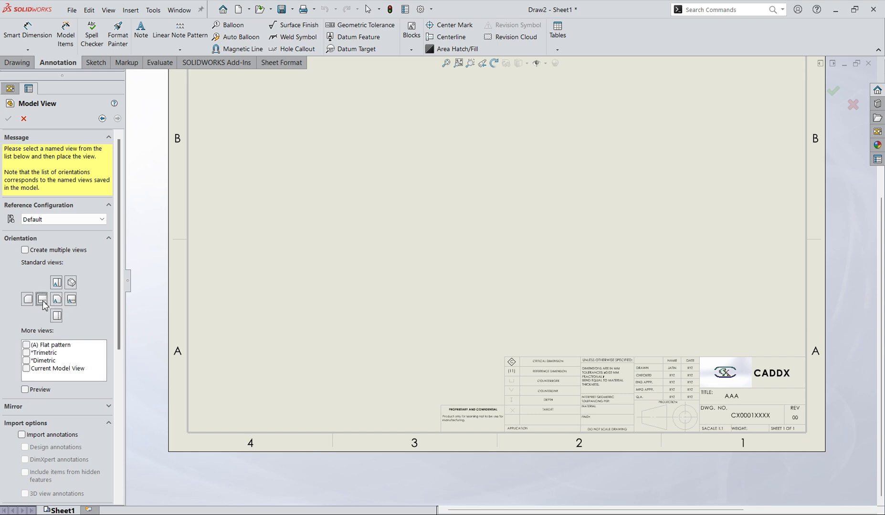
click(57, 283)
key(z)
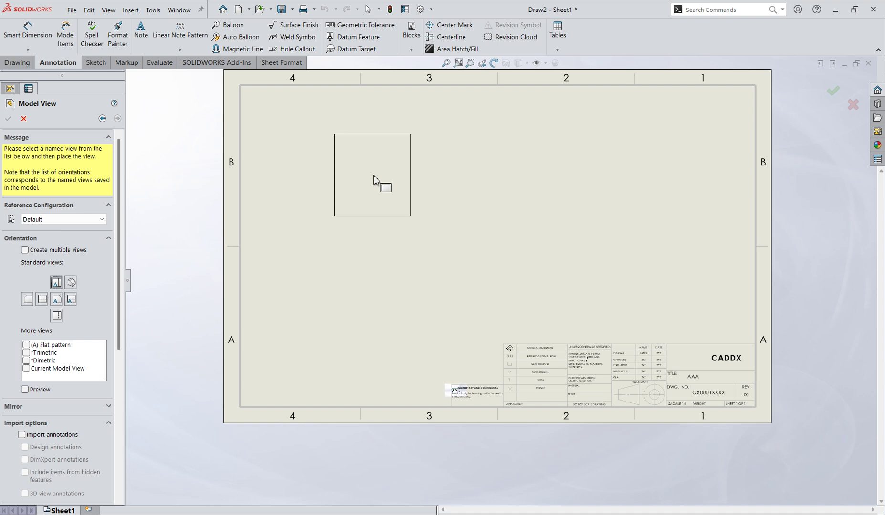
click(379, 181)
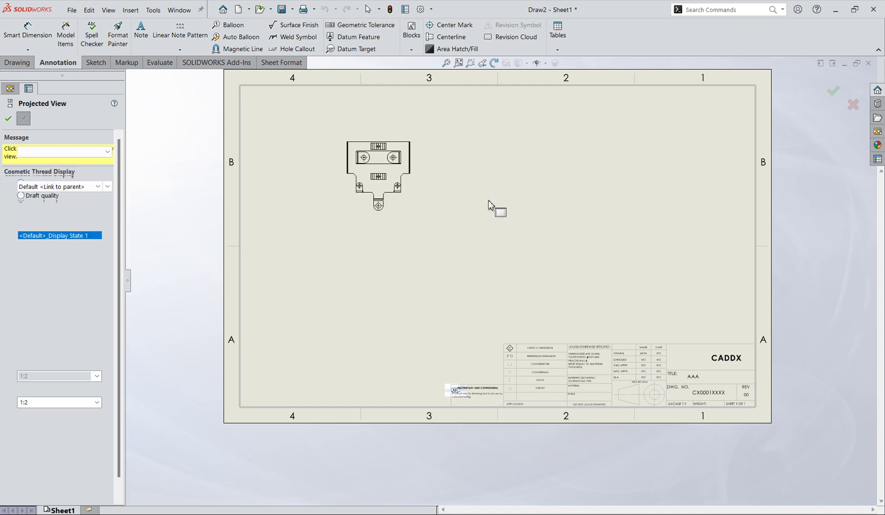
Step: Project a front view of the part directly below the top view and finish projecting
scroll(430, 187, down, 3)
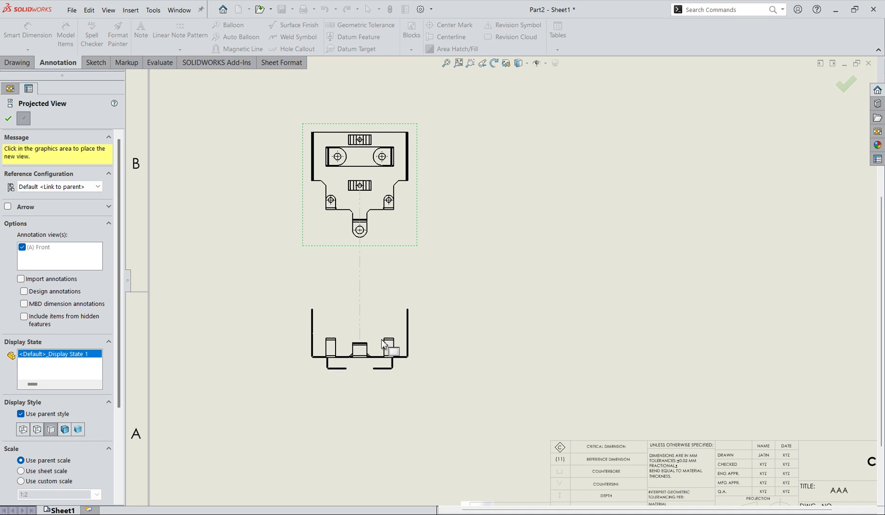
click(382, 344)
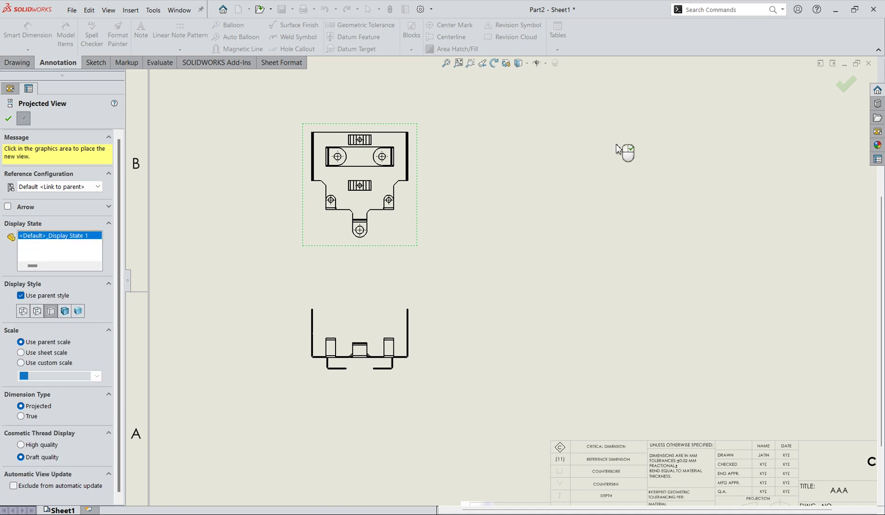
key(Escape)
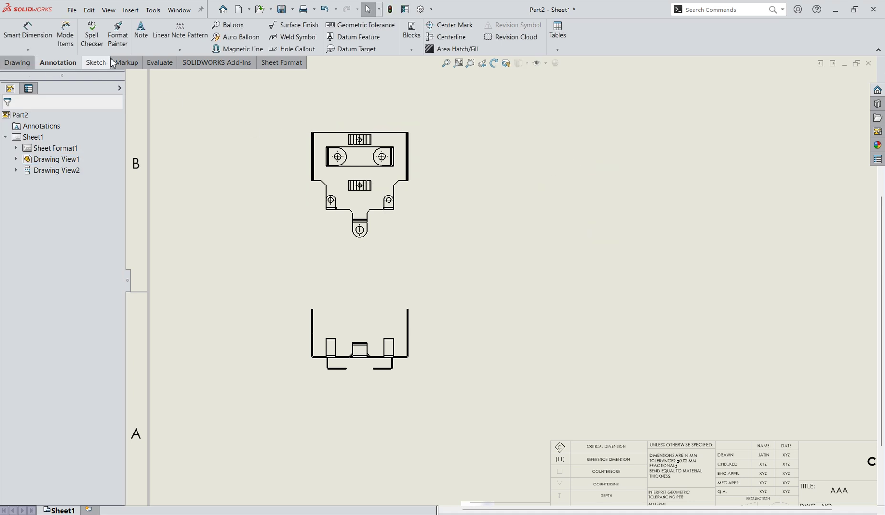
Step: Create vertical section view A-A through the lower bridge lance's hole in the top view, placing the section to its right
click(21, 66)
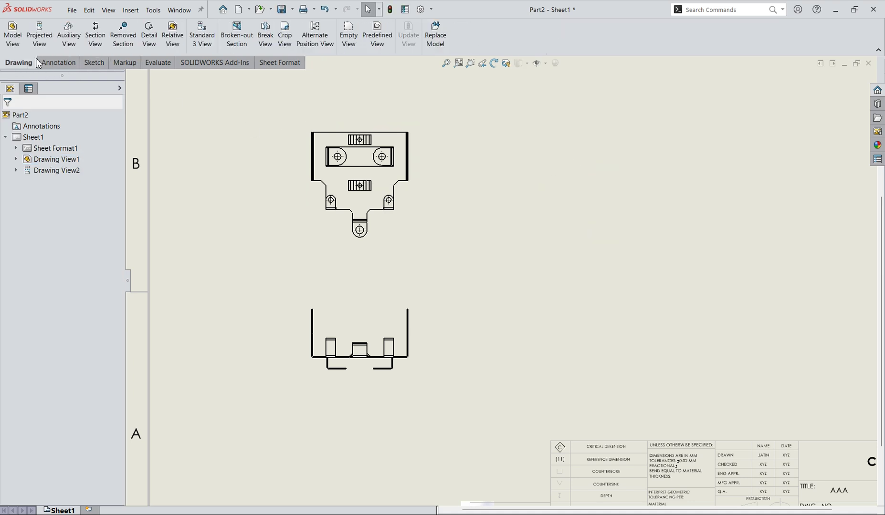
click(95, 35)
scroll(401, 188, down, 5)
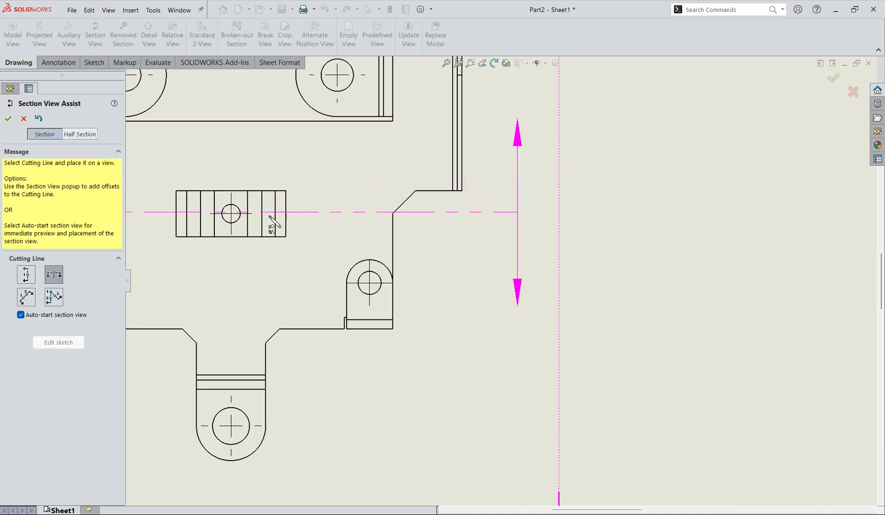
click(25, 279)
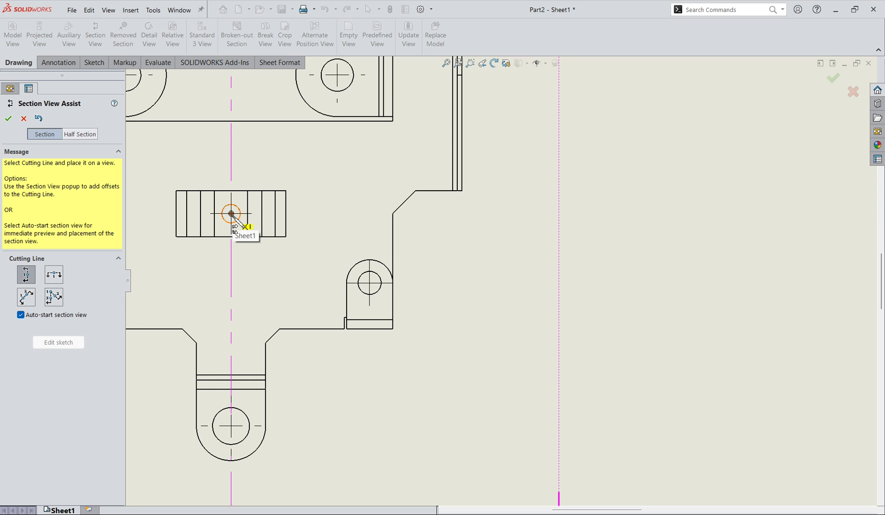
click(231, 214)
scroll(620, 232, up, 3)
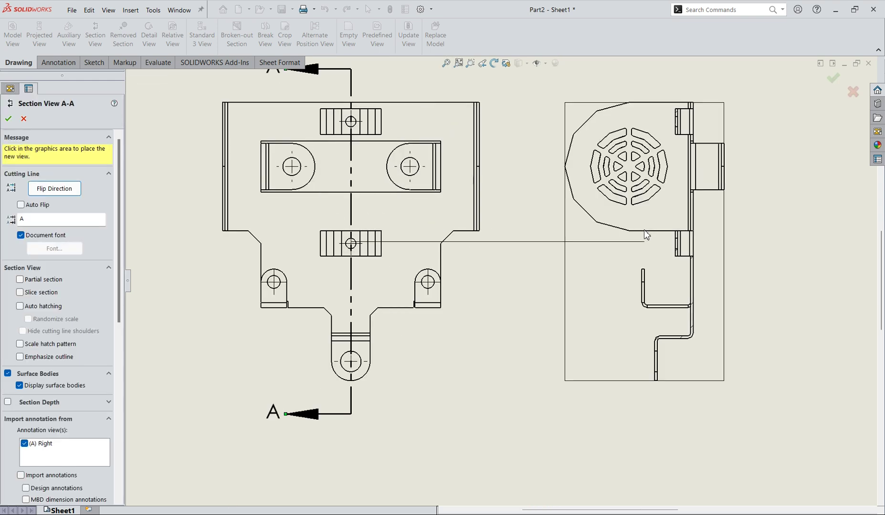
scroll(645, 233, up, 1)
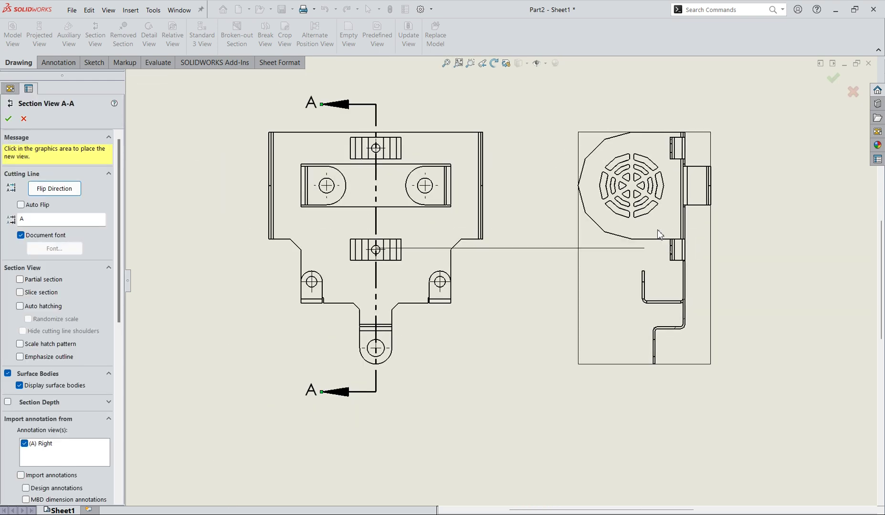
click(776, 230)
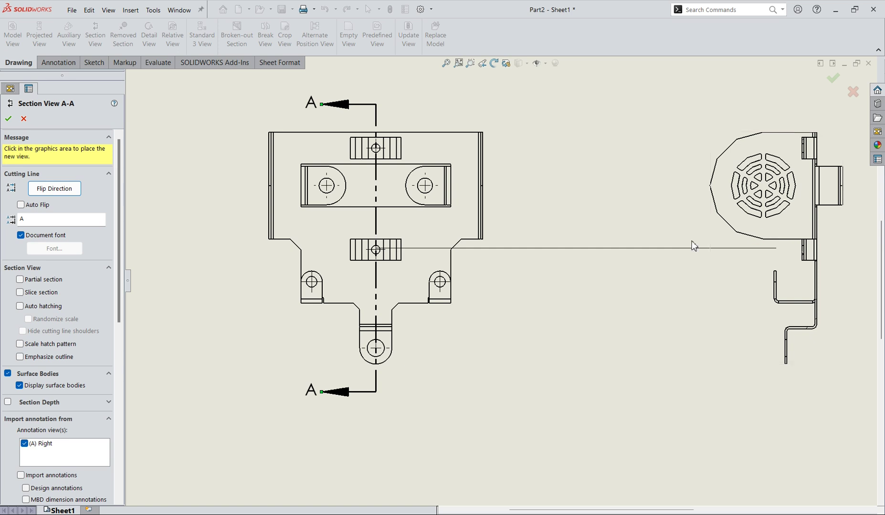
click(8, 119)
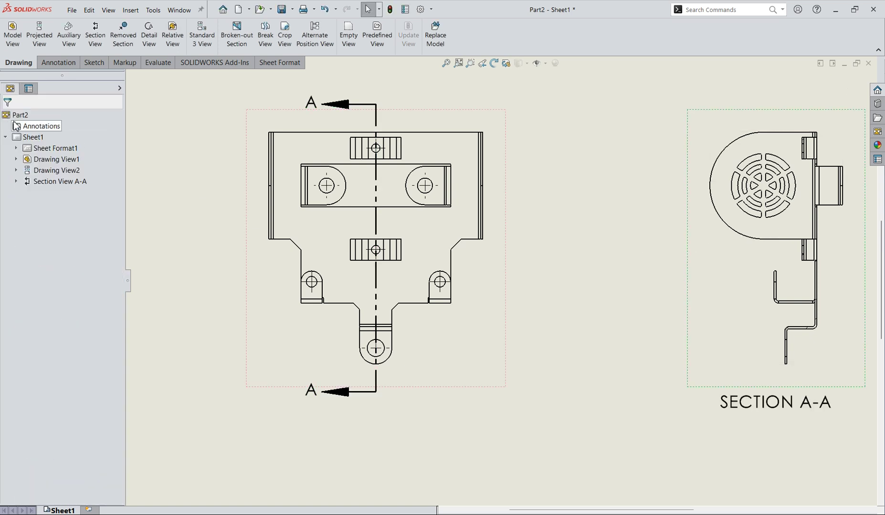
Step: Insert a top-oriented view of Part2 in the DefaultSM-FLAT-PATTERN configuration, placed just above the title block
key(f)
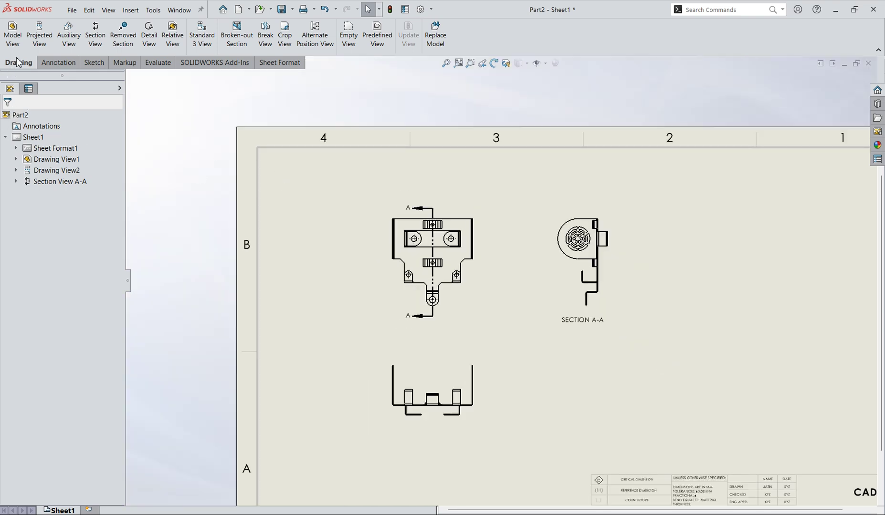
click(10, 40)
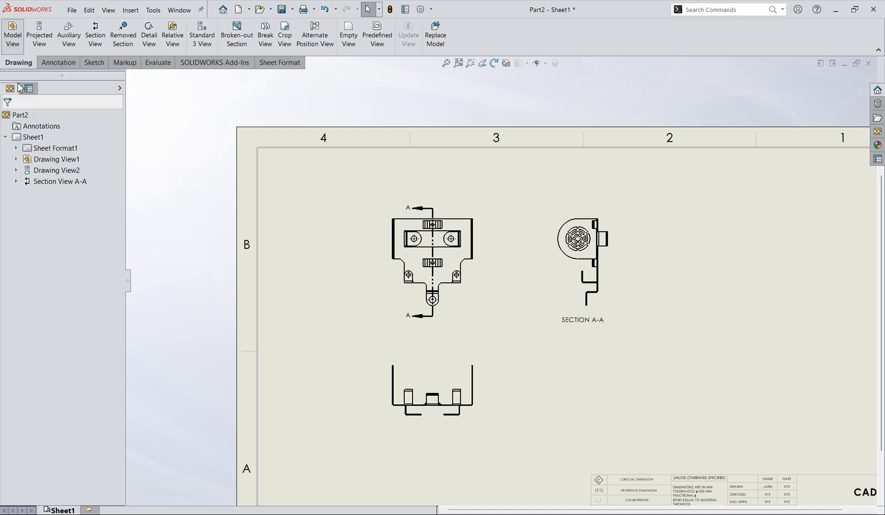
double_click(42, 200)
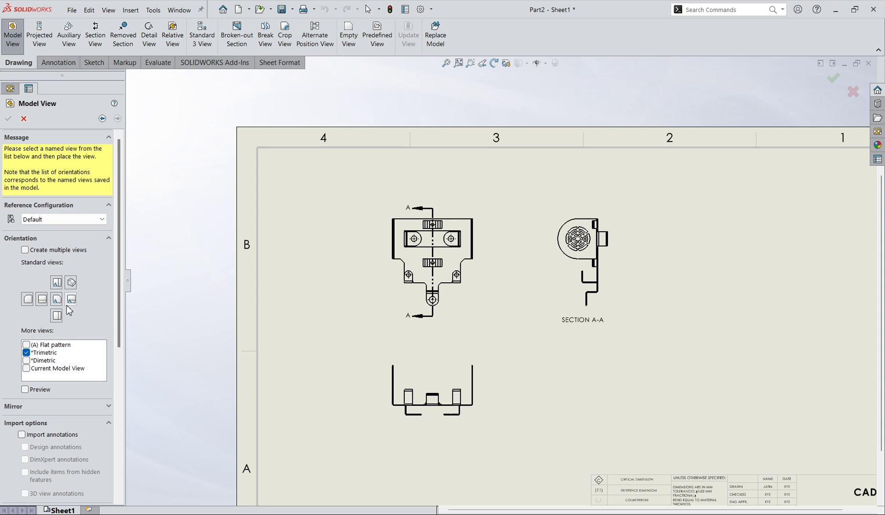
click(27, 353)
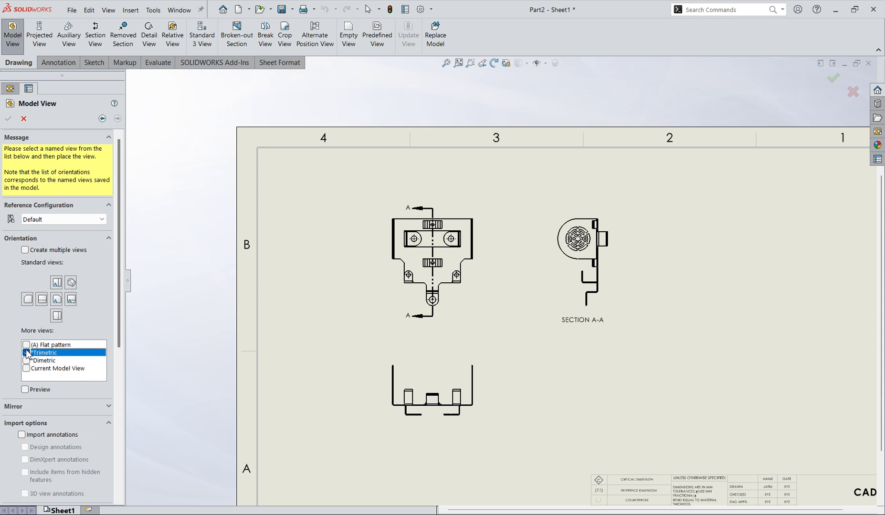
click(31, 346)
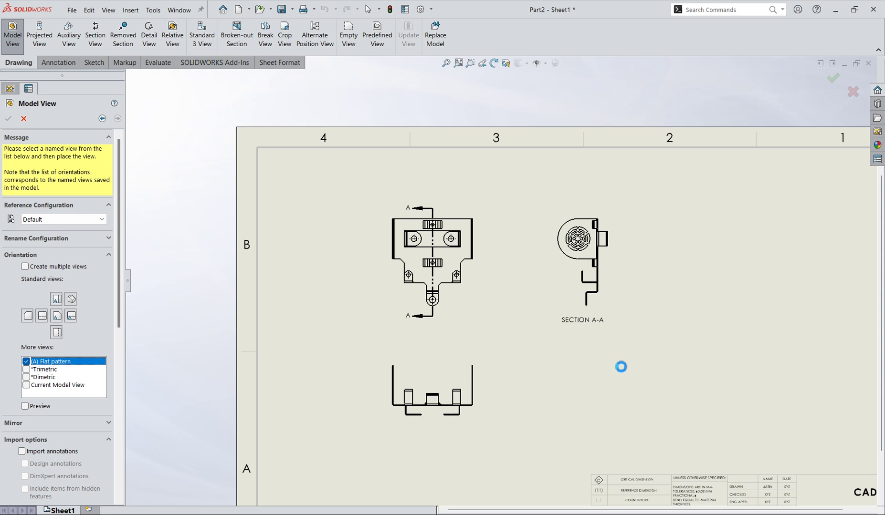
click(56, 299)
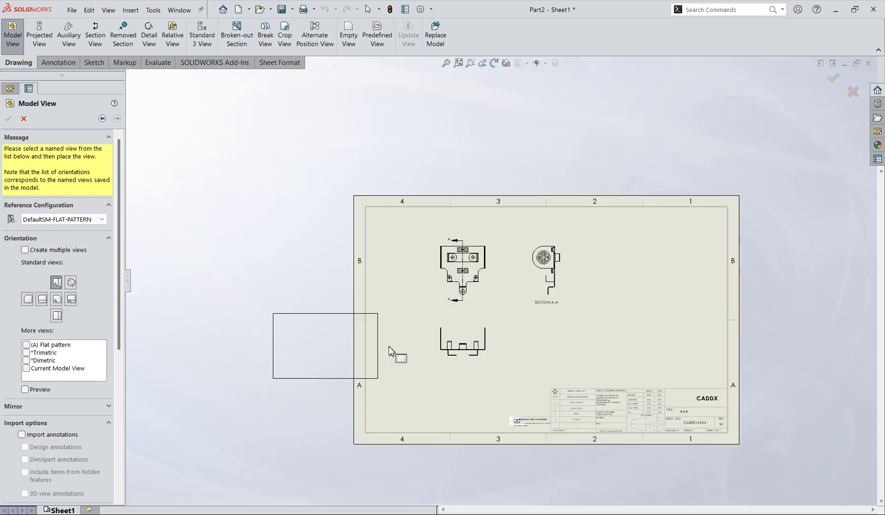
click(637, 344)
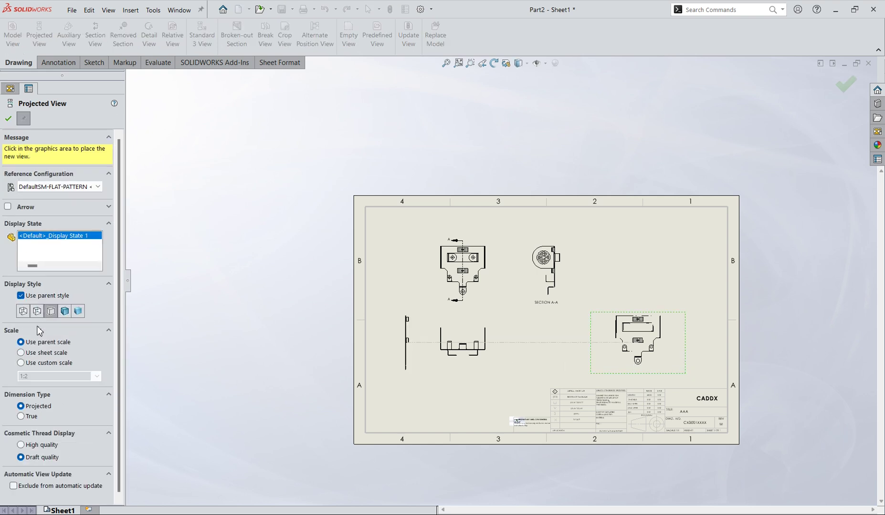
click(37, 313)
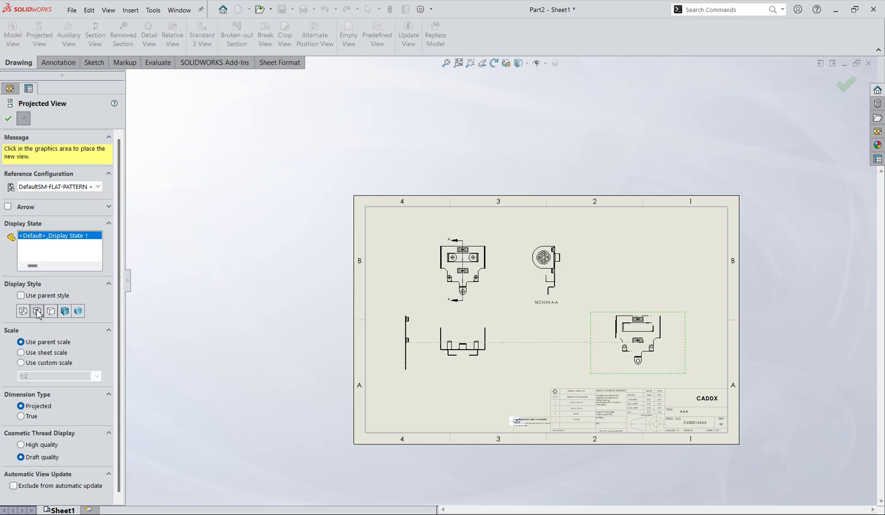
click(23, 311)
click(9, 119)
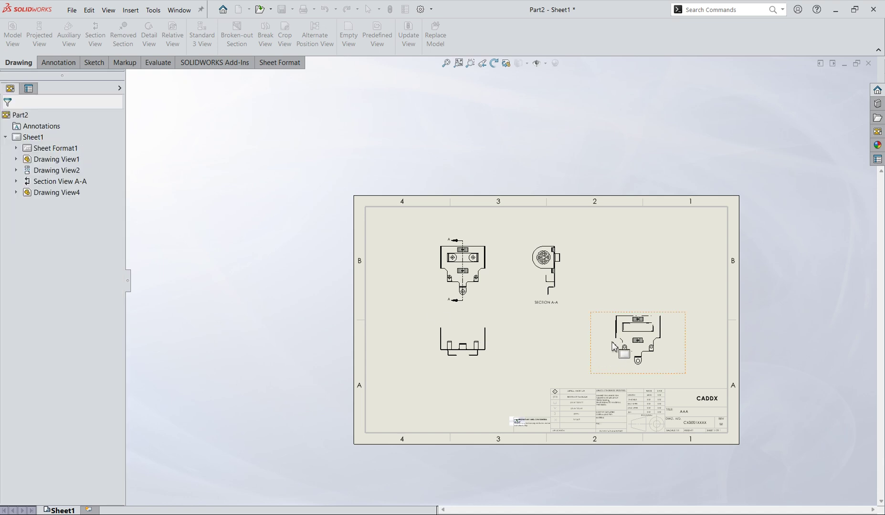
Step: Set the flat pattern view's display style to Hidden Lines Visible
click(605, 355)
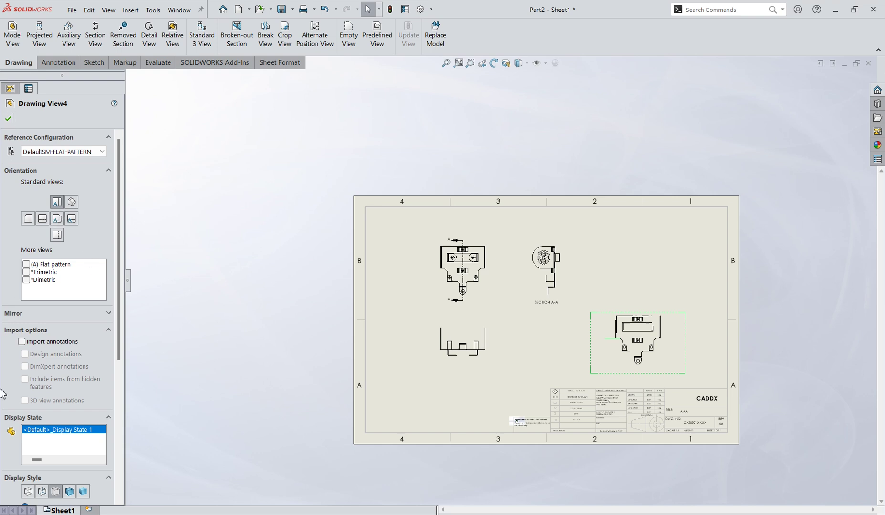
click(42, 492)
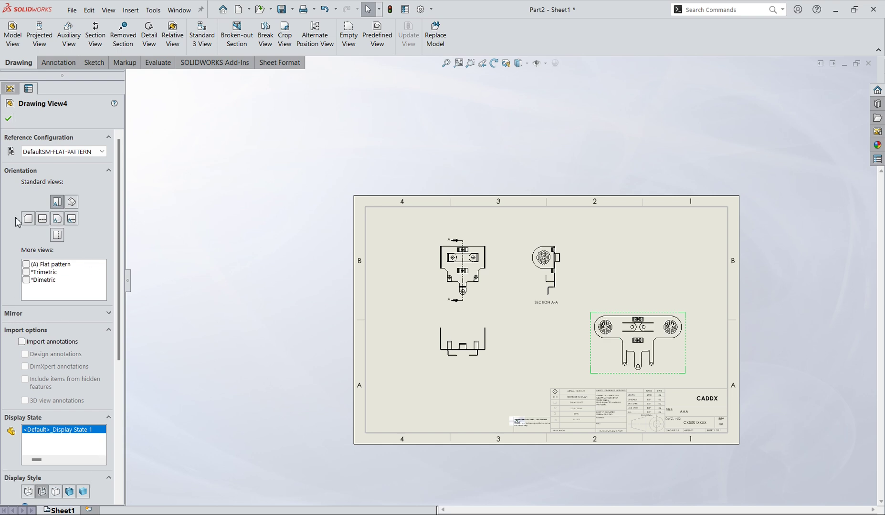
click(8, 119)
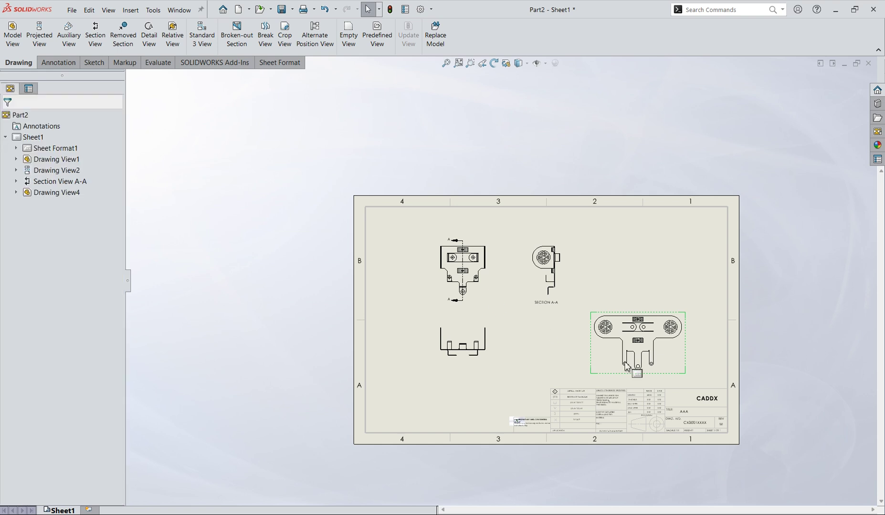
scroll(662, 352, down, 3)
key(z)
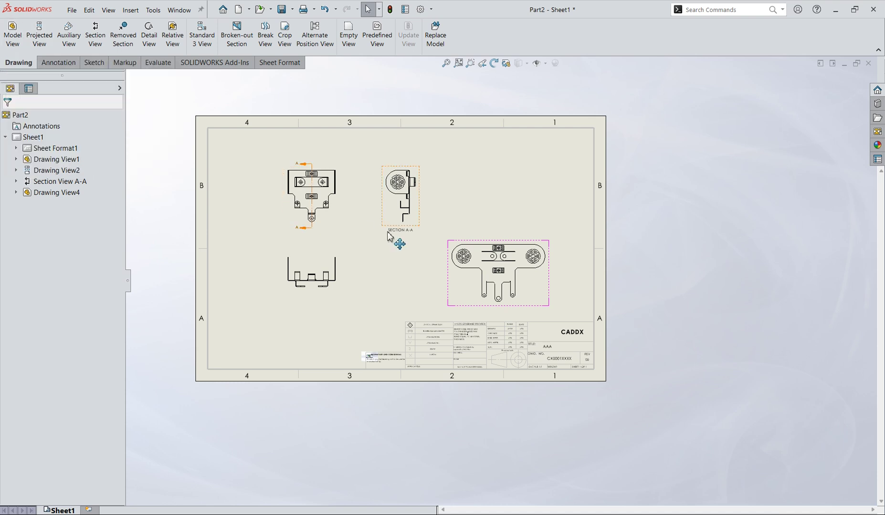
click(335, 196)
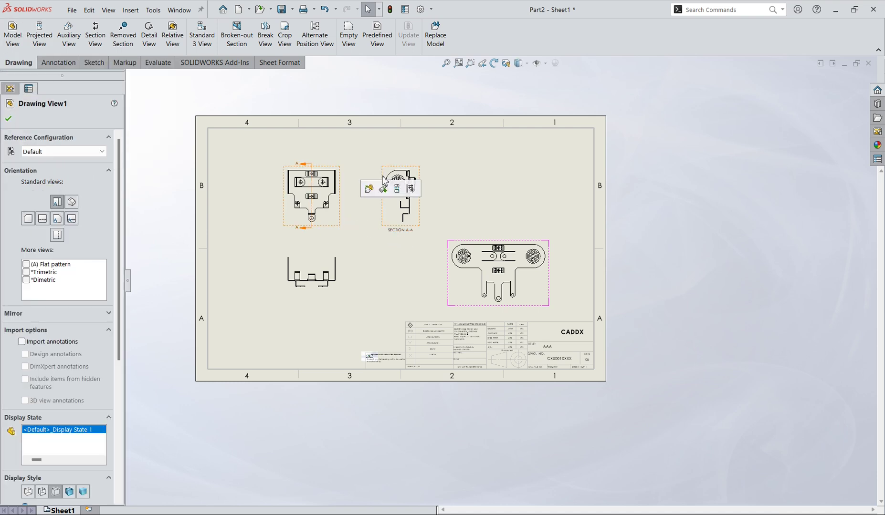
click(397, 189)
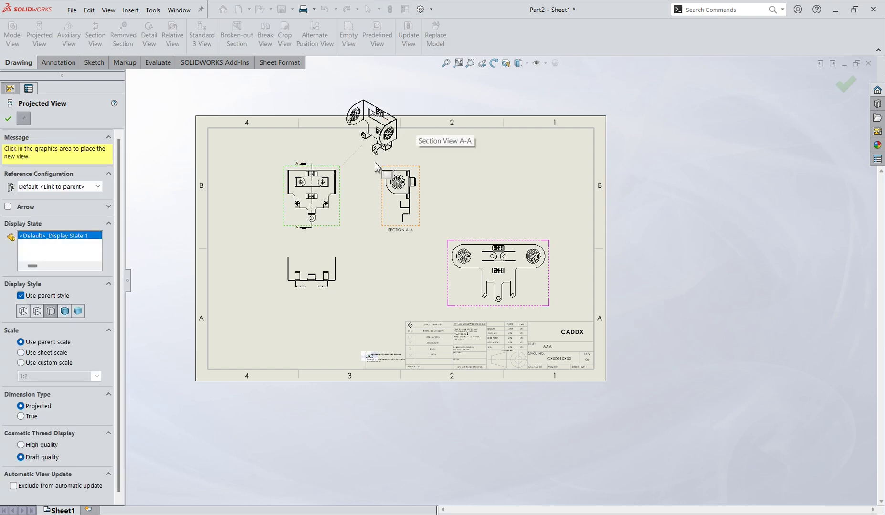
click(9, 119)
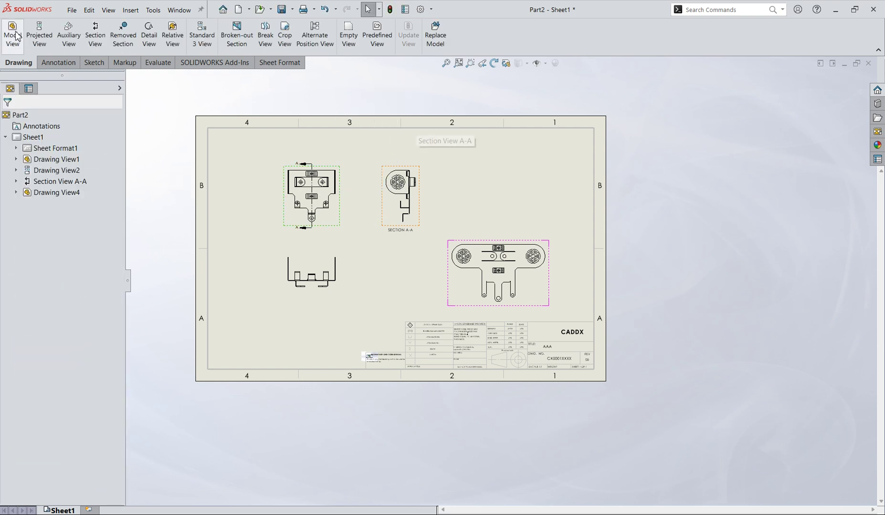
Step: Insert an isometric view of Part2 in its Default configuration in the upper-right area of the sheet
click(13, 34)
click(43, 201)
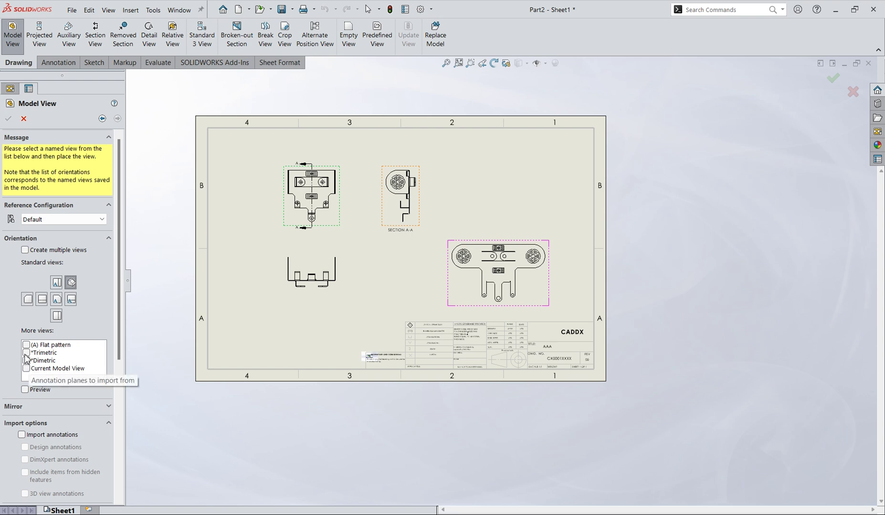
click(529, 178)
scroll(532, 171, down, 4)
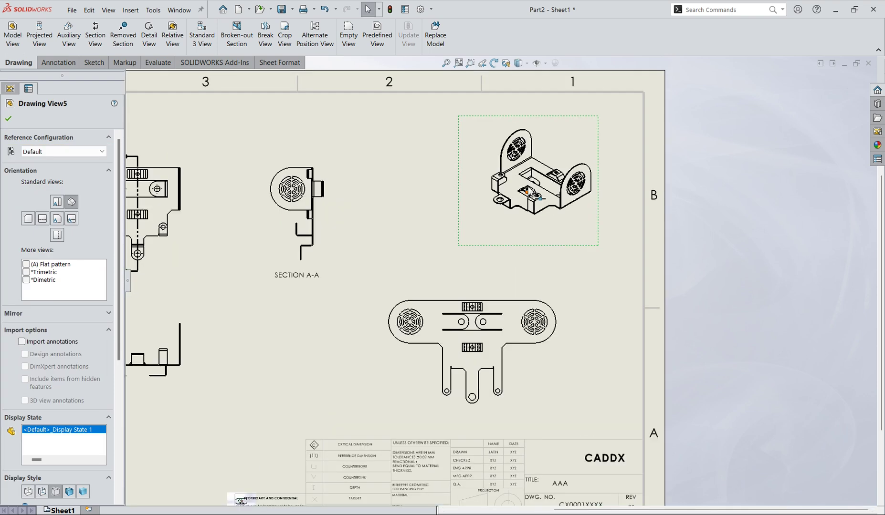
click(10, 118)
scroll(514, 232, up, 4)
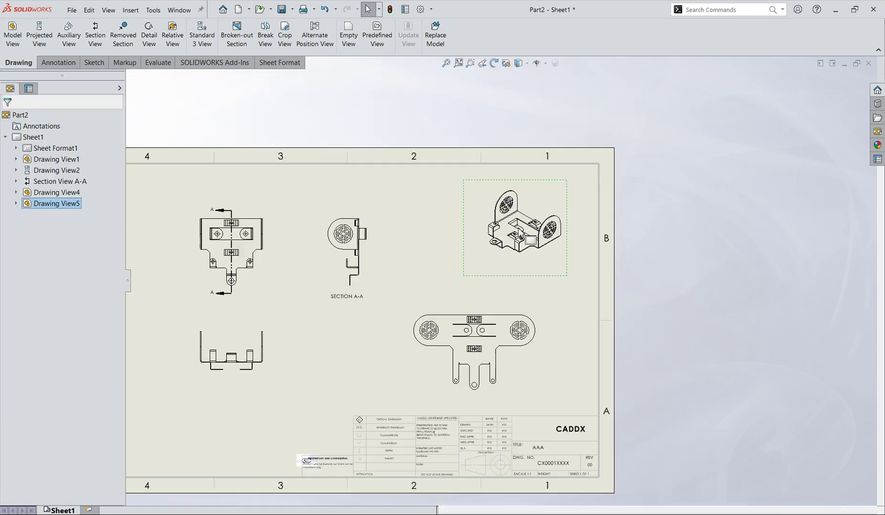
Step: Set the top view's custom scale to 1:1
scroll(354, 279, down, 2)
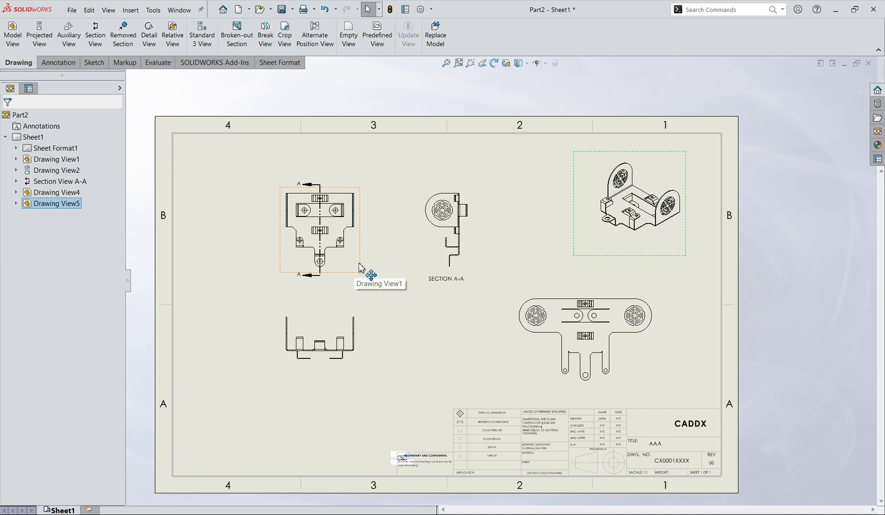
click(353, 273)
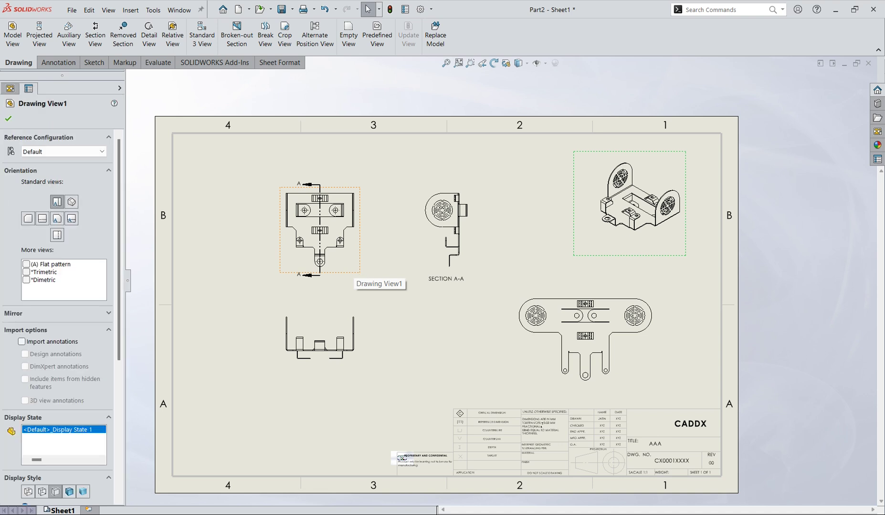
drag(121, 336, 121, 402)
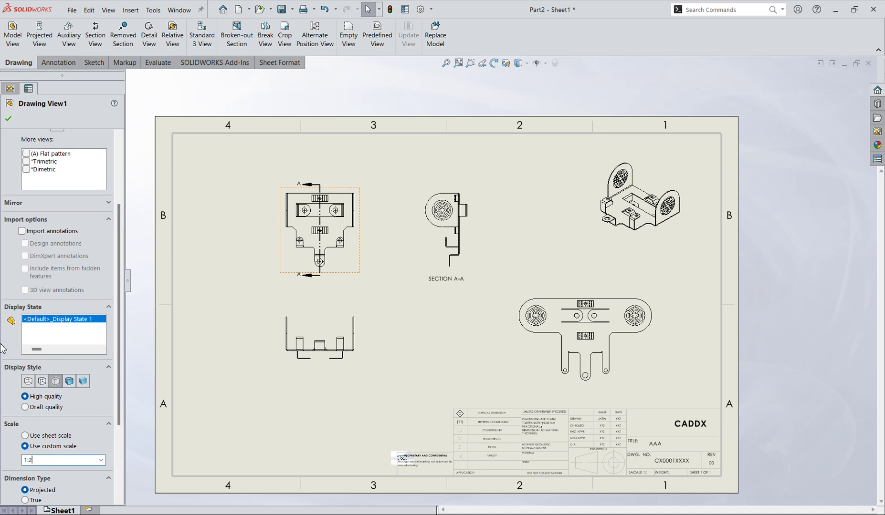
text(1)
key(Return)
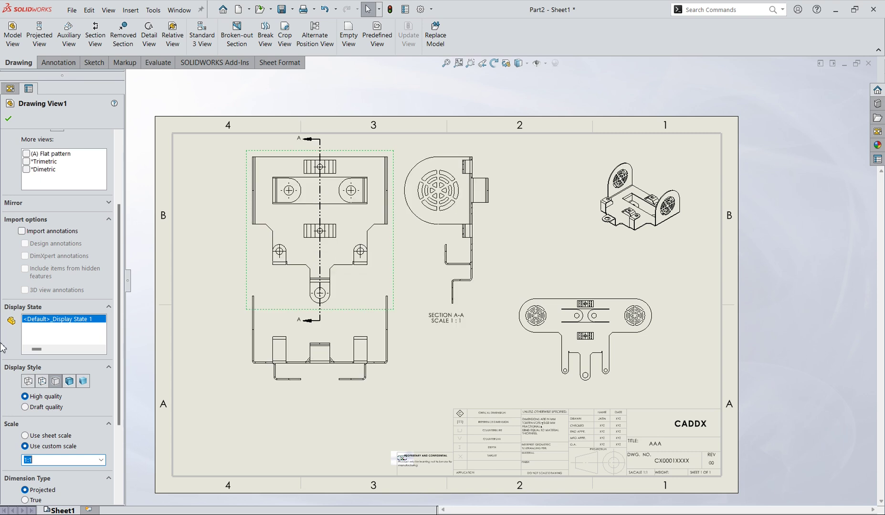
click(9, 116)
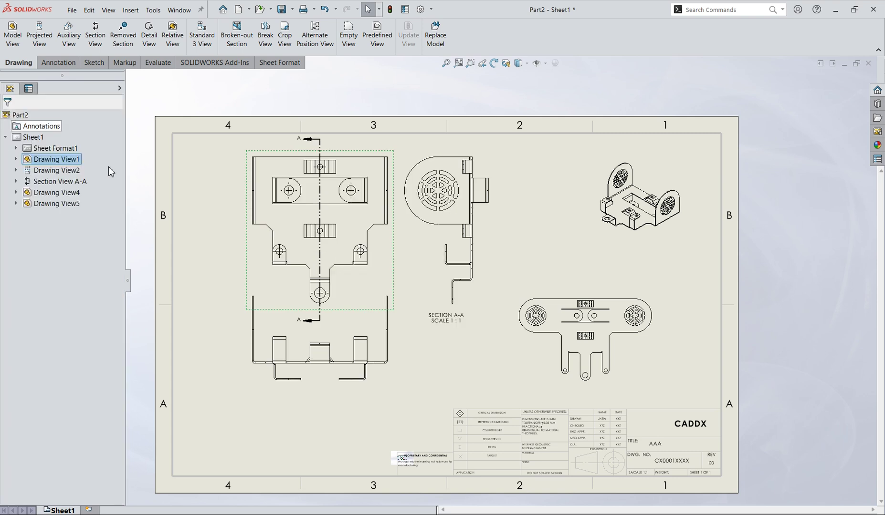
Step: Space out the enlarged views: shift the front view down, section A-A right, and the top view slightly left and down
scroll(406, 248, up, 3)
scroll(444, 330, down, 2)
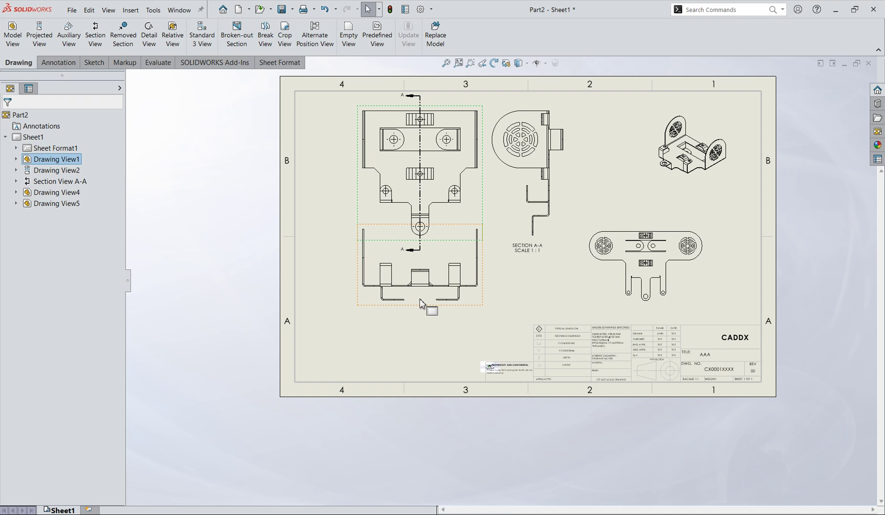
drag(417, 333, 418, 377)
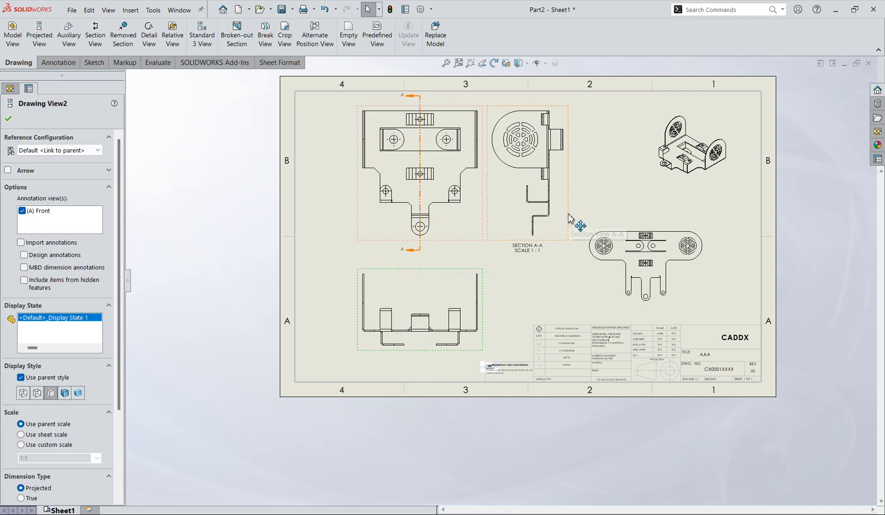
drag(568, 214, 597, 217)
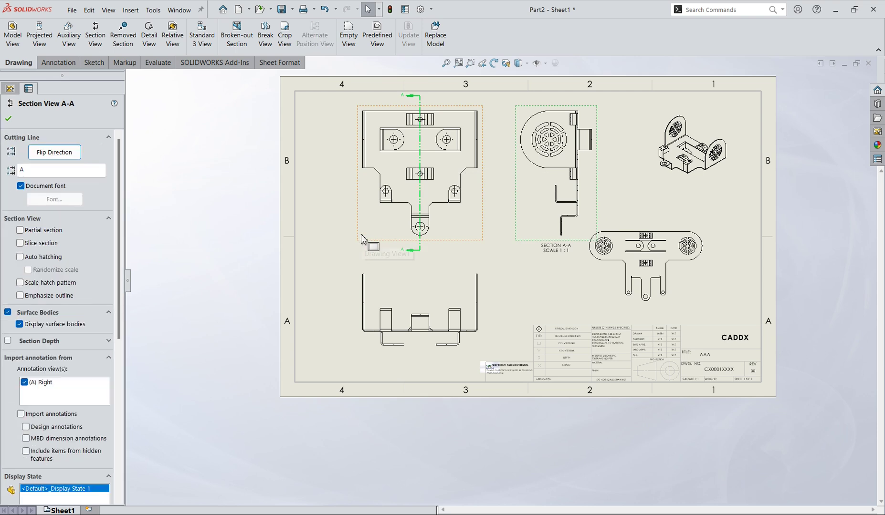
drag(355, 235, 336, 239)
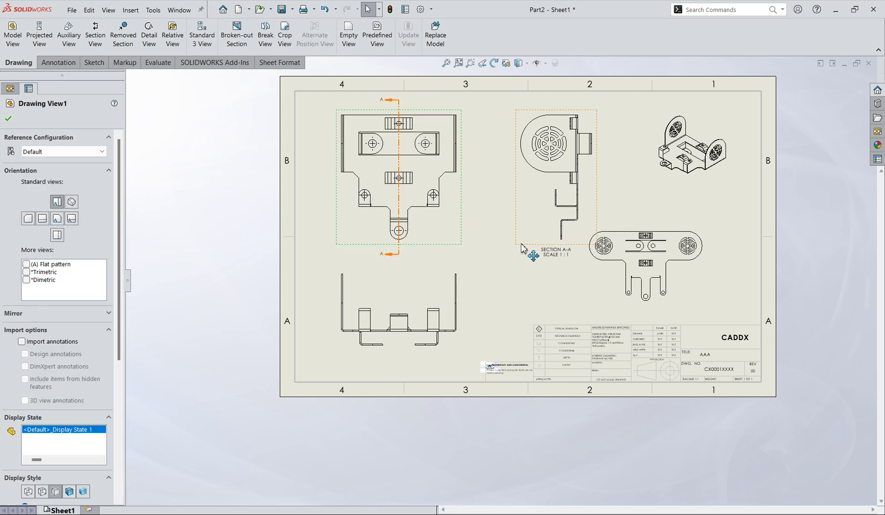
click(615, 184)
click(615, 187)
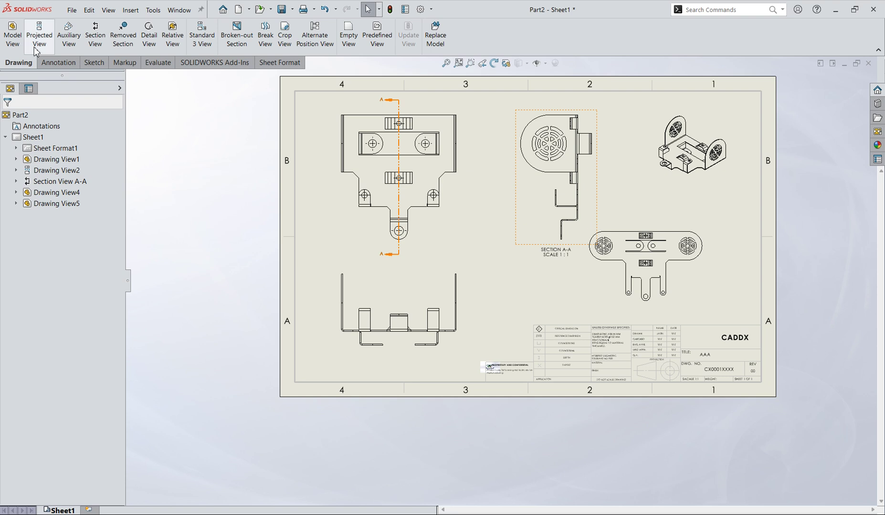
Step: Dimension the overall width of the top view between its outer vertical edges, placing the dimension above the view
click(48, 65)
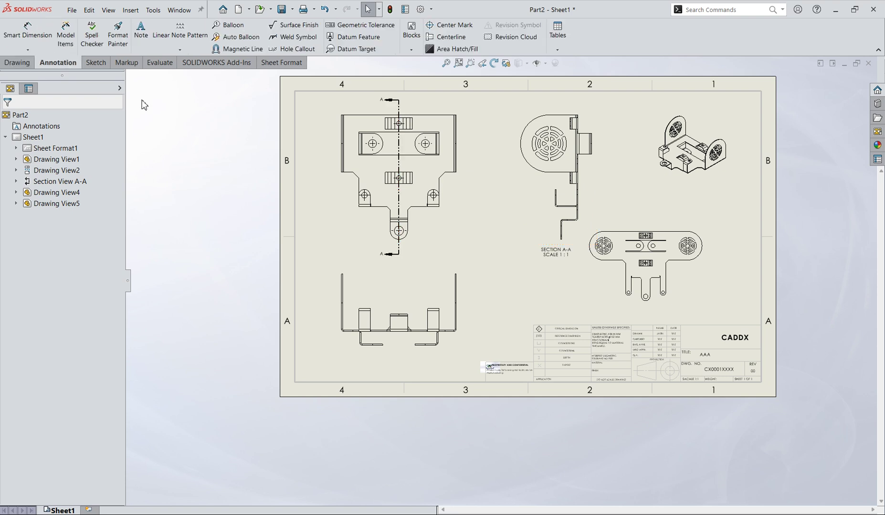
click(39, 40)
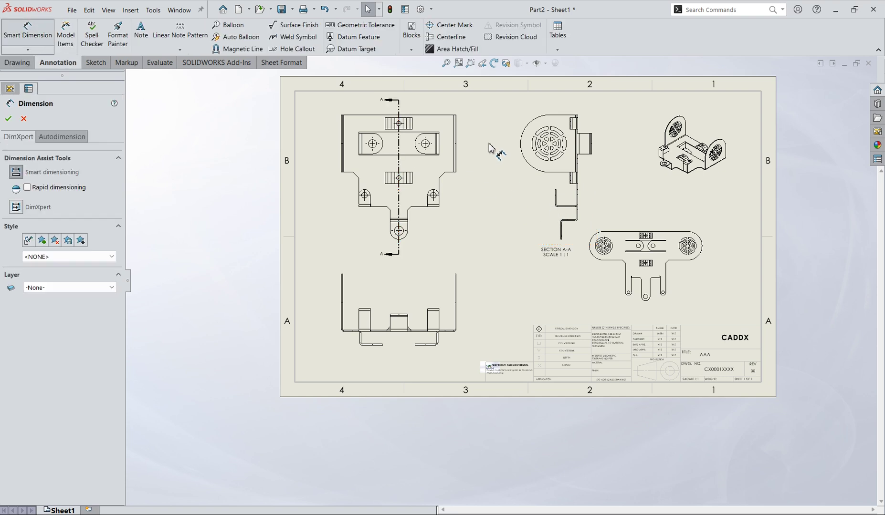
scroll(406, 152, down, 3)
scroll(277, 157, down, 1)
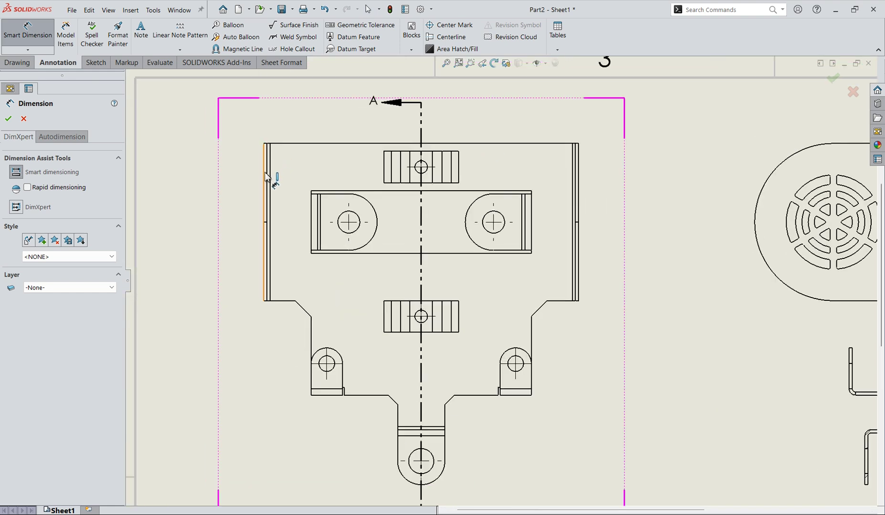
click(266, 177)
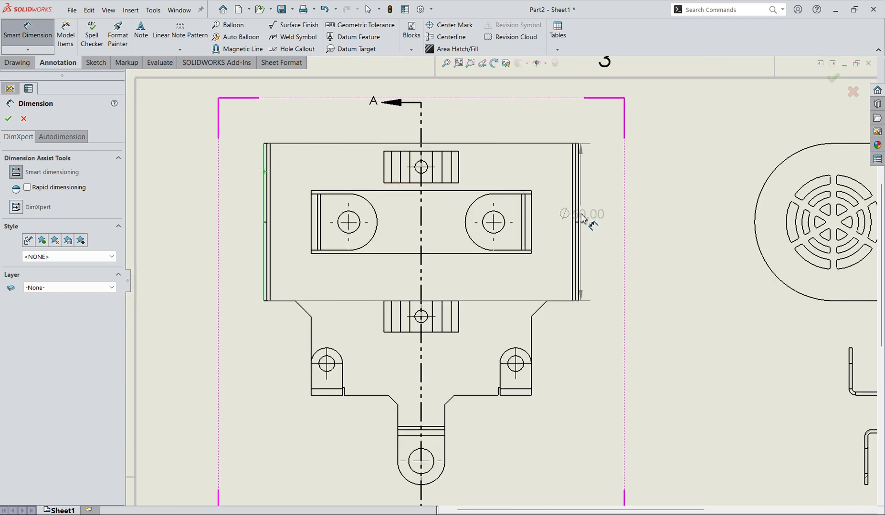
click(581, 217)
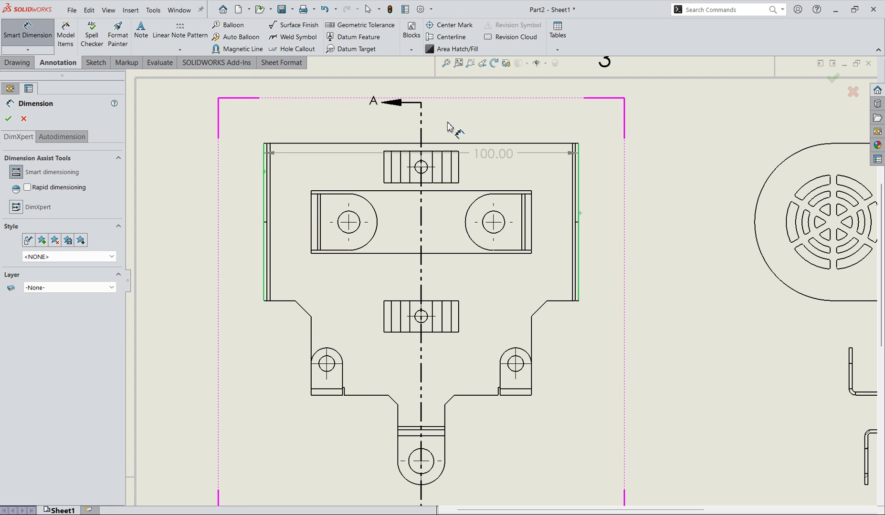
click(418, 94)
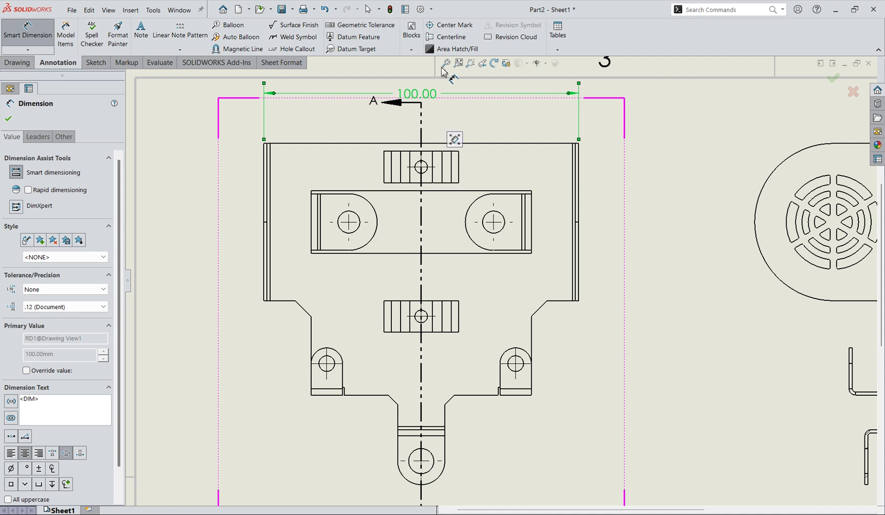
key(Escape)
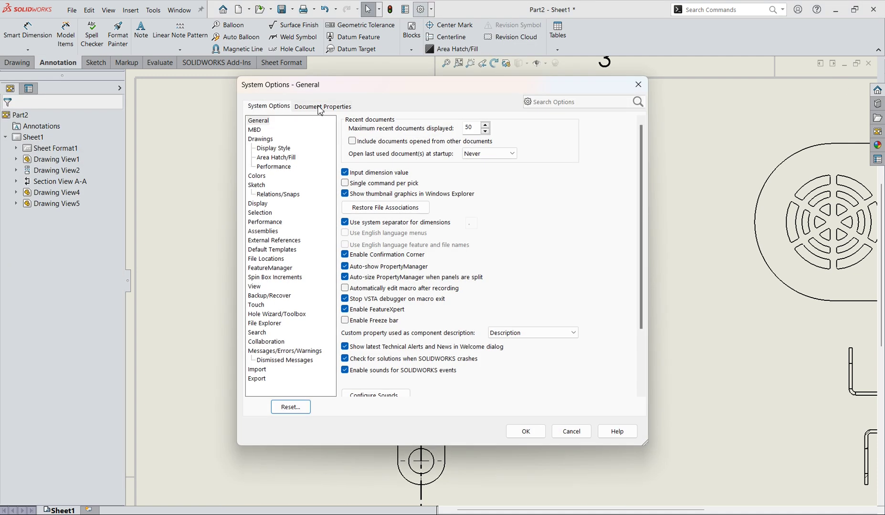
Step: In the document properties for linear dimensions, set the text position to sit above an unbroken dimension line
click(320, 107)
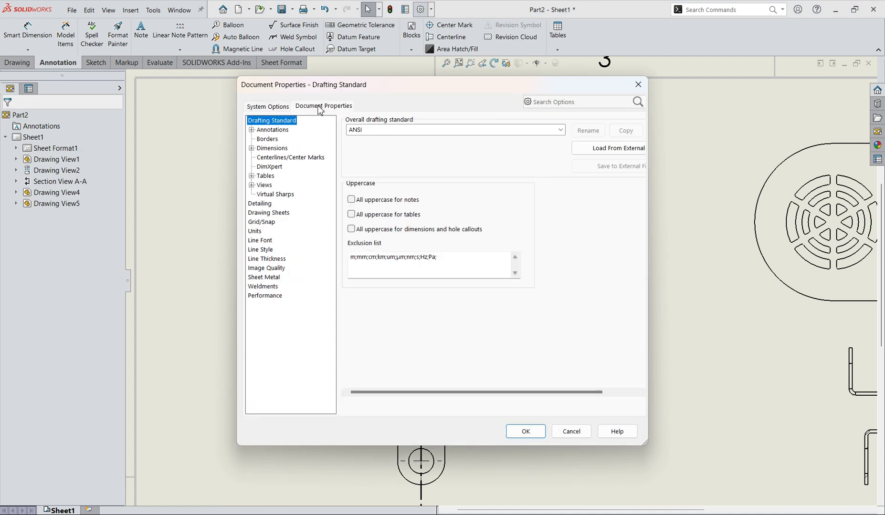
click(252, 148)
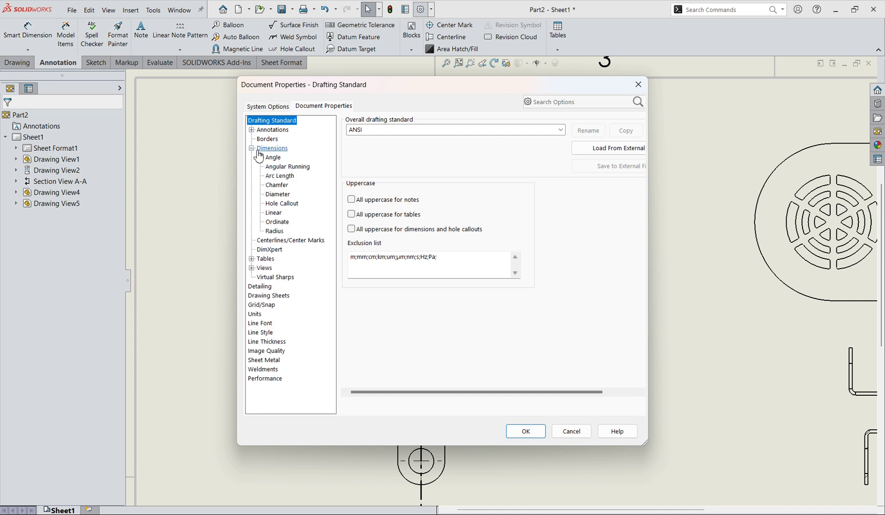
click(274, 213)
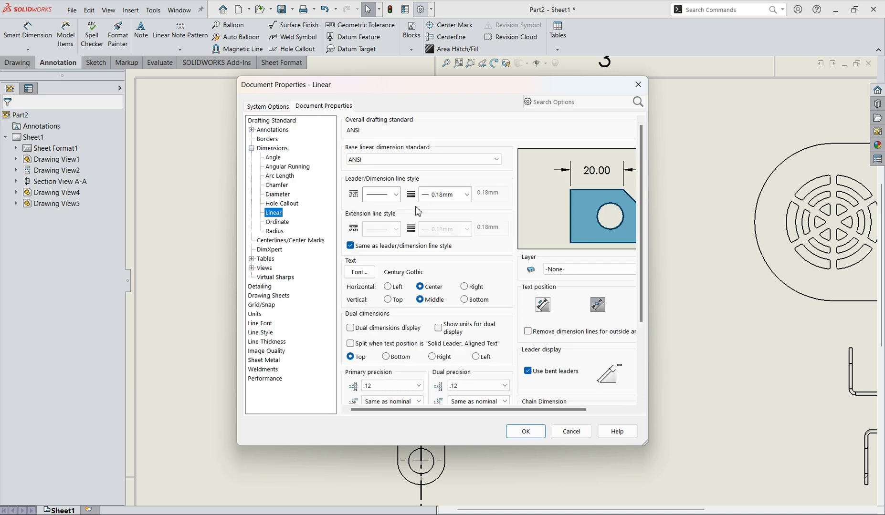
click(542, 305)
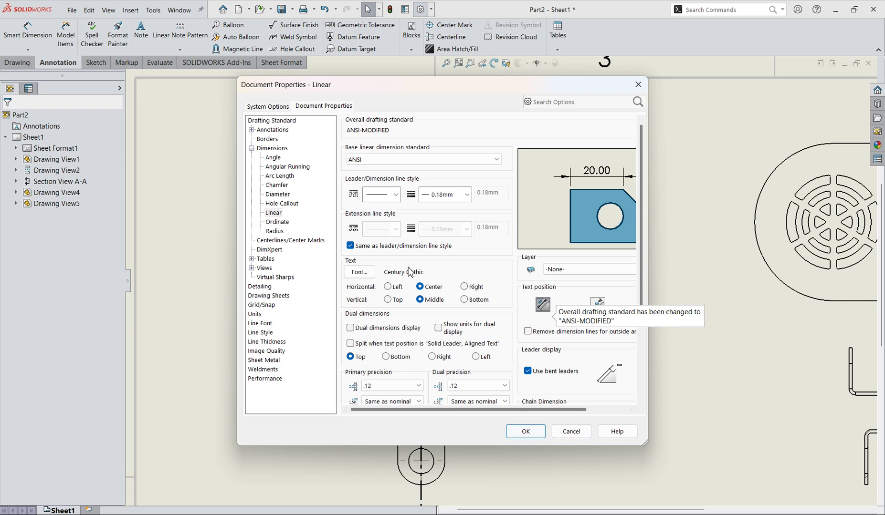
Step: Edit the text height of the document's Century Gothic dimension font and accept it
click(272, 148)
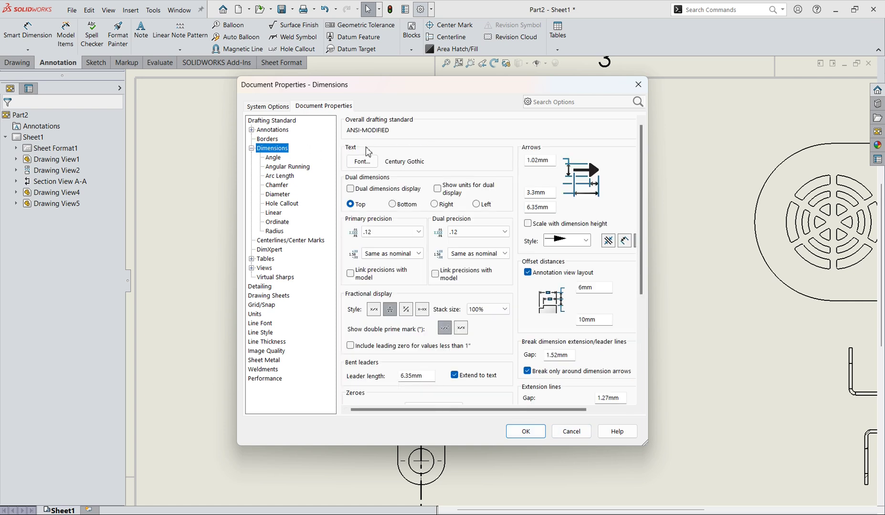
click(362, 162)
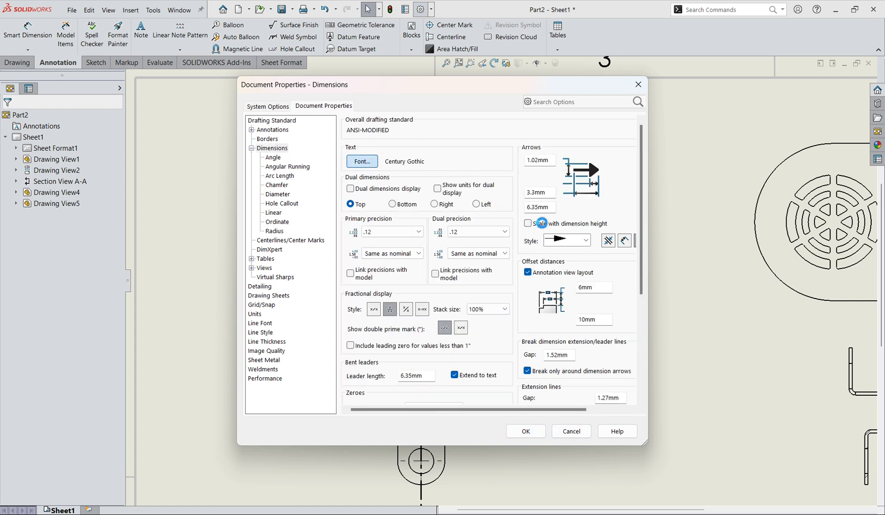
double_click(505, 212)
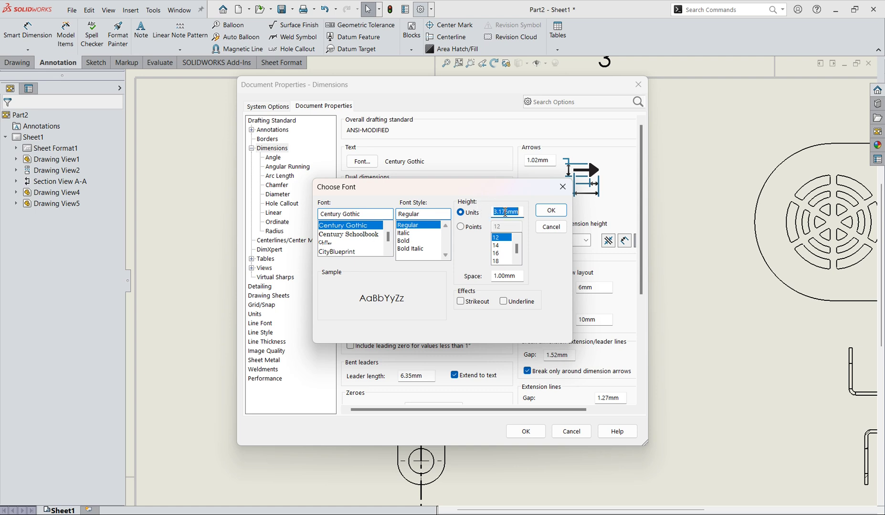
key(Return)
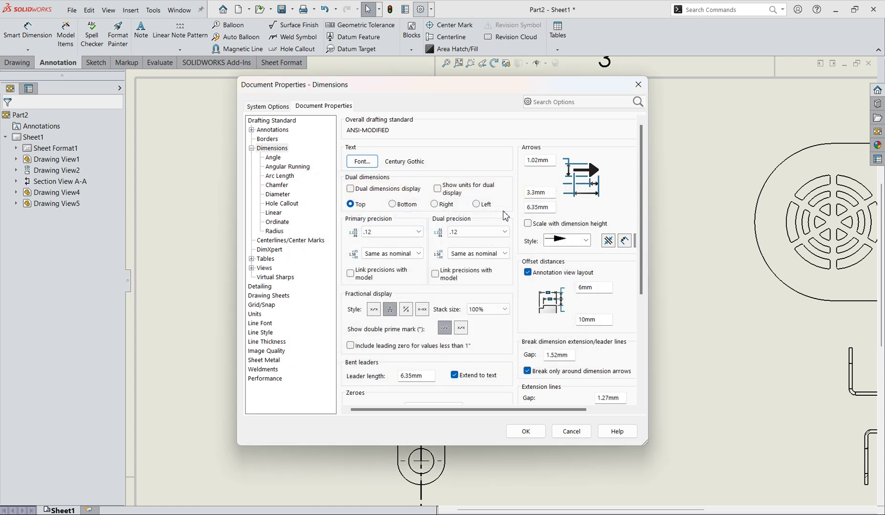
Step: Set the document's default dimension tolerance to Bilateral with +0.20 mm and -0.20 mm
scroll(643, 301, down, 5)
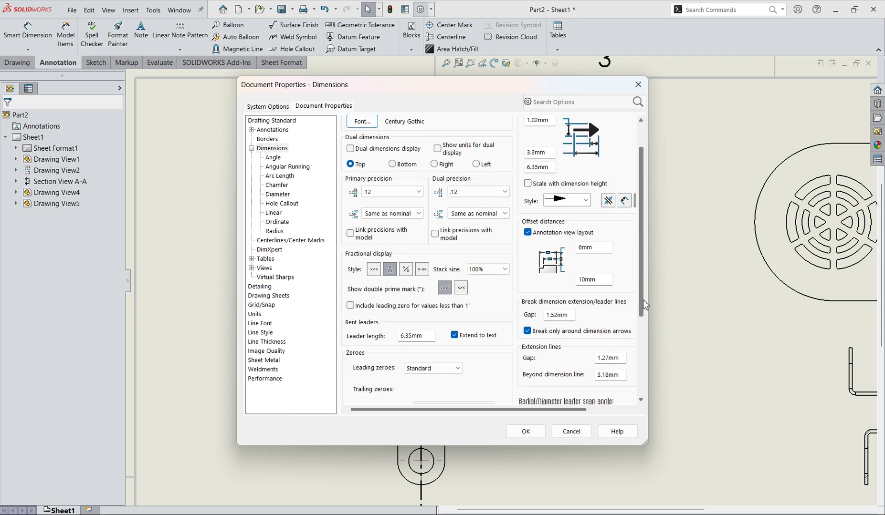
click(538, 362)
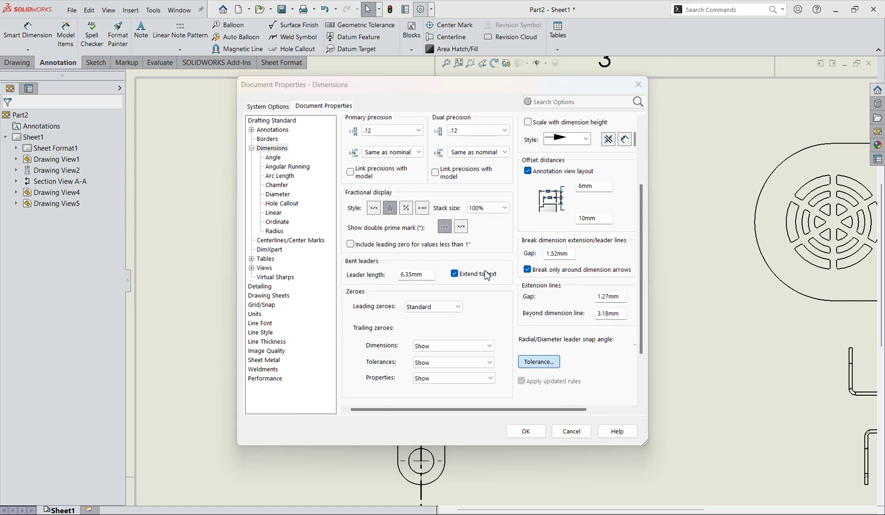
click(374, 171)
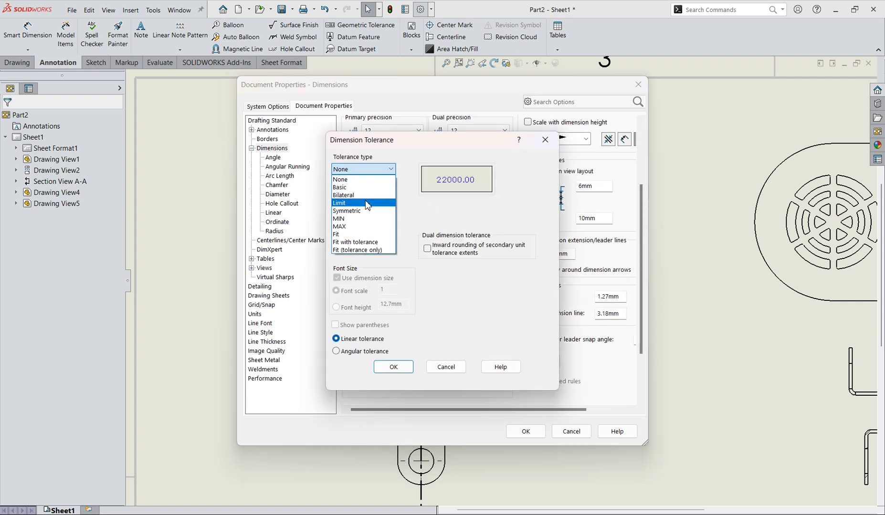
click(365, 196)
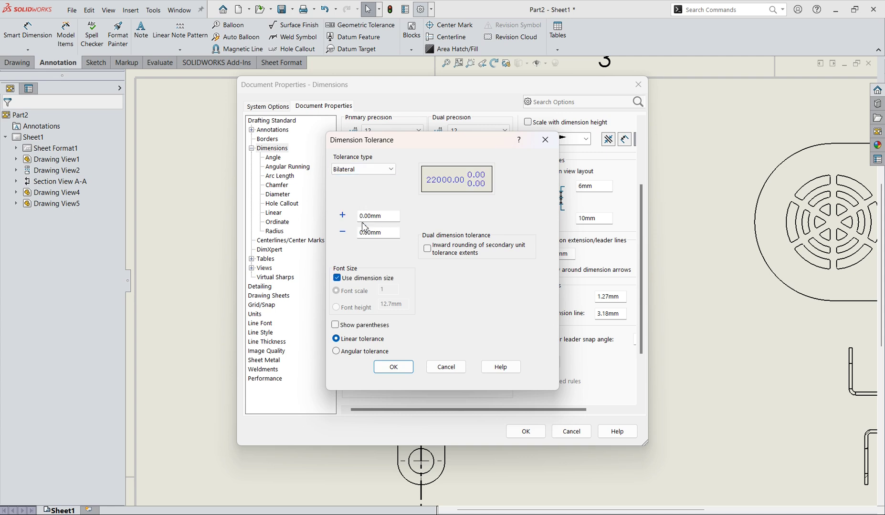
key(BackSpace)
text(2)
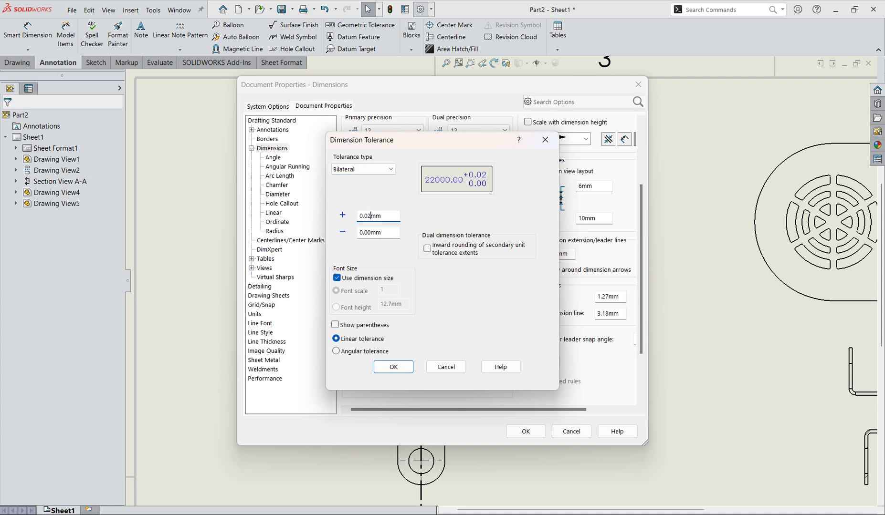
click(372, 234)
key(BackSpace)
Step: Turn off Use dimension size for the tolerance text in favour of Font scale, and apply the document properties
click(357, 280)
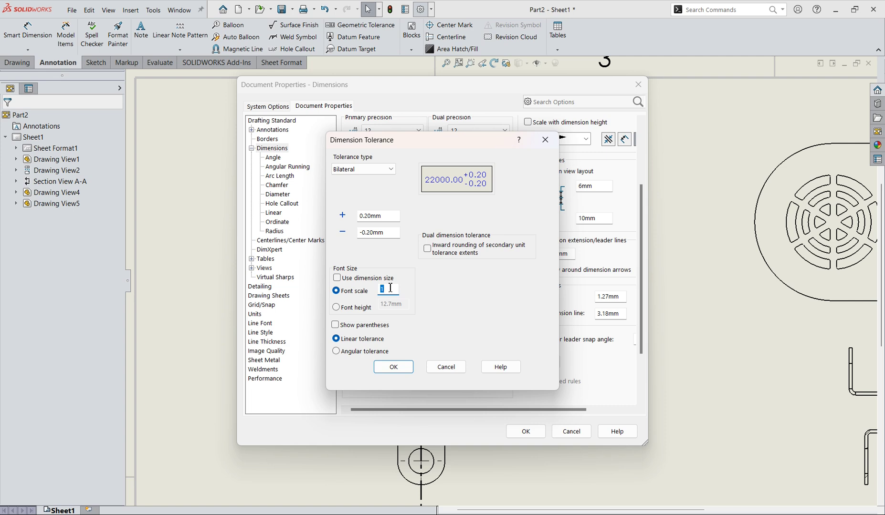
key(Return)
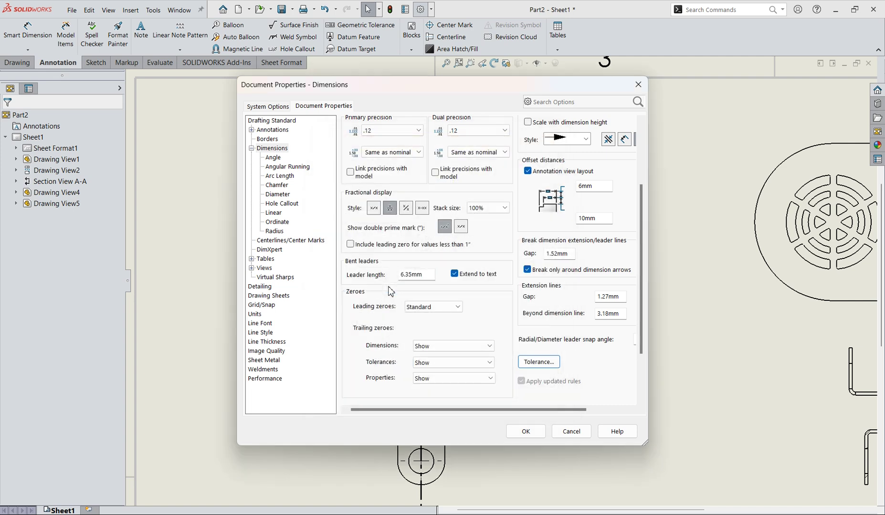
click(526, 432)
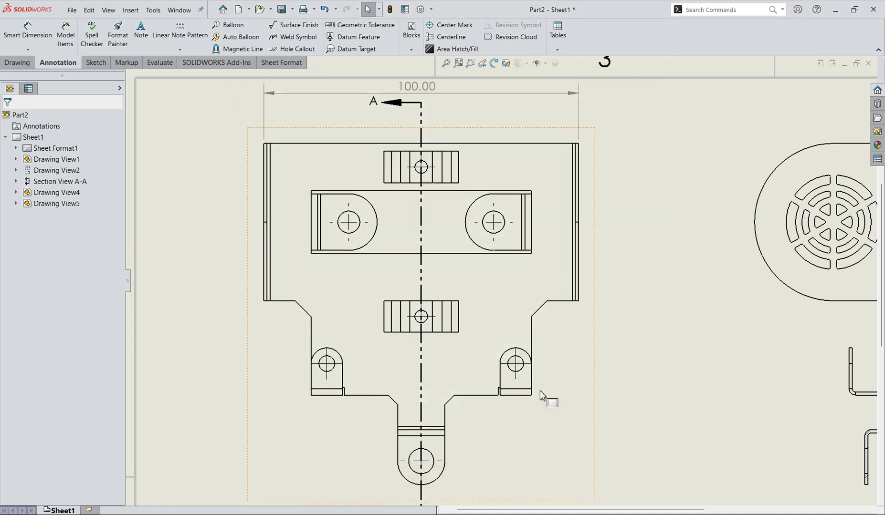
Step: Delete the overall width dimension above the top view
click(405, 94)
key(Delete)
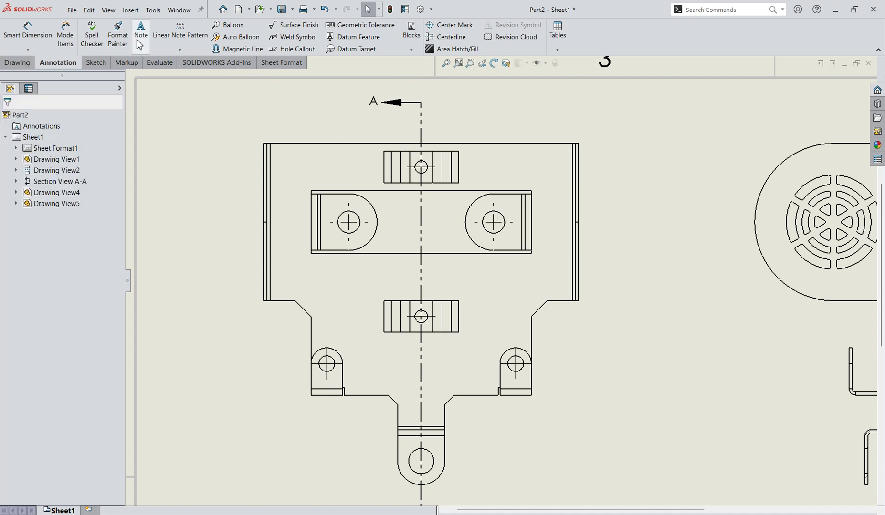
Step: Dimension the overall width of the top view between its outer side edges, placing the dimension above the view
click(9, 35)
click(266, 172)
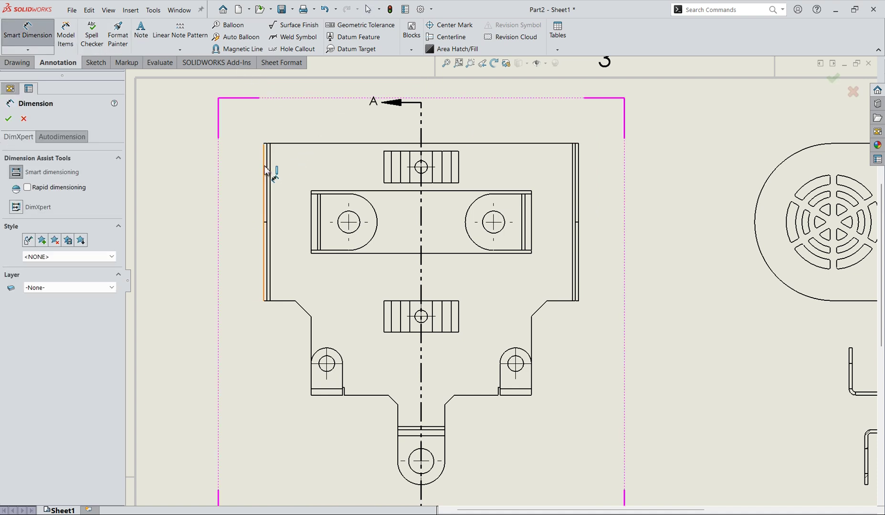
click(579, 211)
scroll(445, 103, down, 2)
click(435, 117)
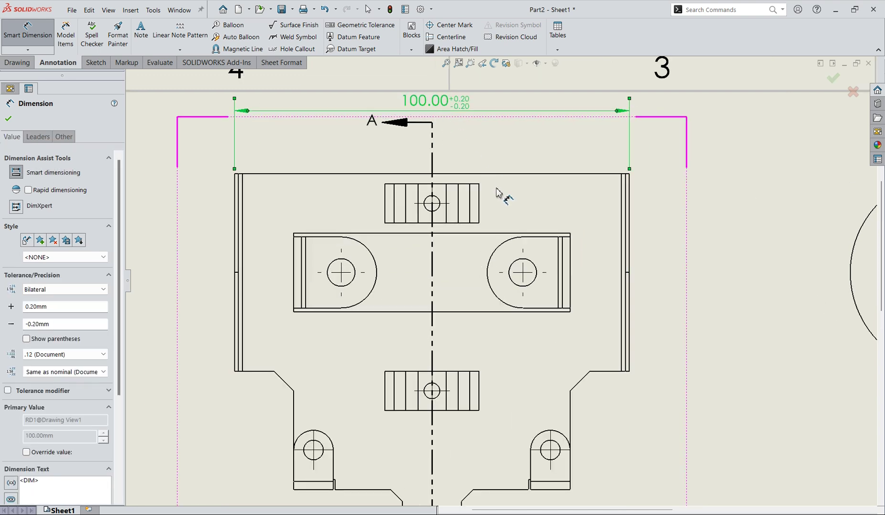
click(48, 48)
scroll(497, 276, up, 3)
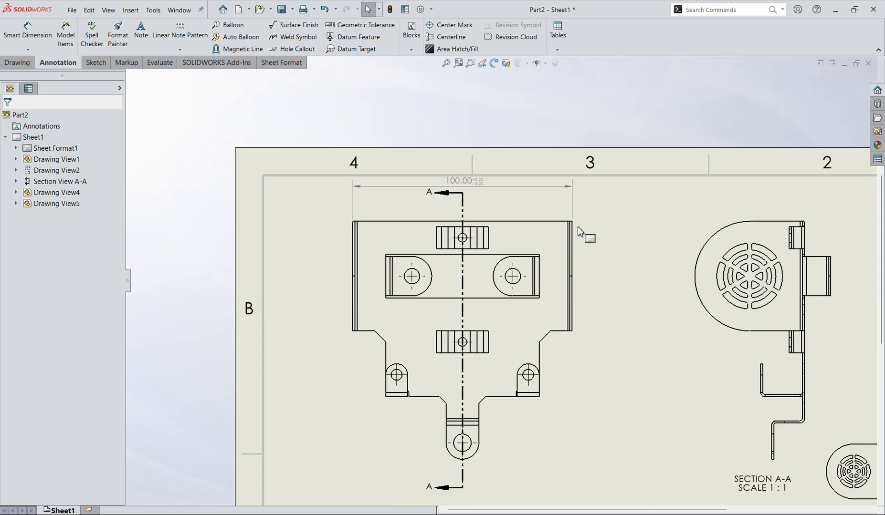
Step: Dimension the height of the plate's wide upper section from the top edge to the shoulder, placed beside the view
scroll(579, 231, down, 2)
click(16, 41)
click(523, 240)
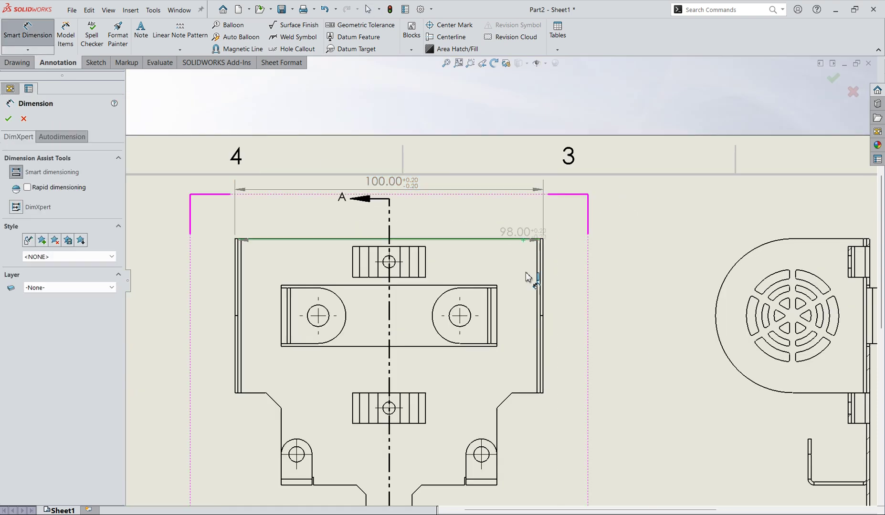
click(529, 394)
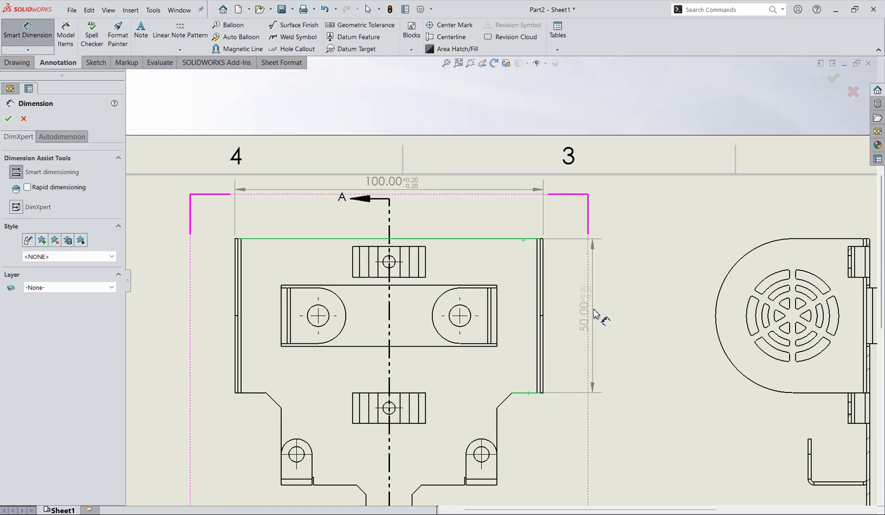
click(623, 344)
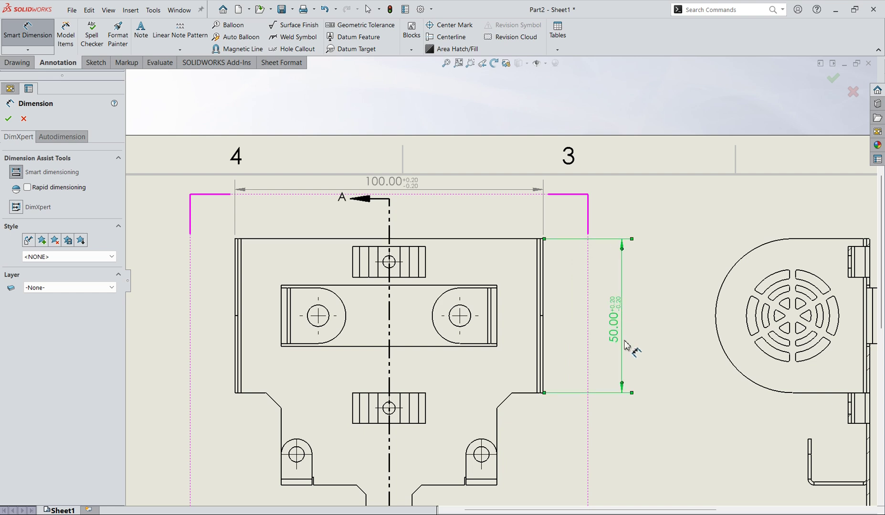
Step: Dimension the vertical distance from the plate's shoulder to its lower edge, aligned with the upper section's height dimension
scroll(525, 393, down, 2)
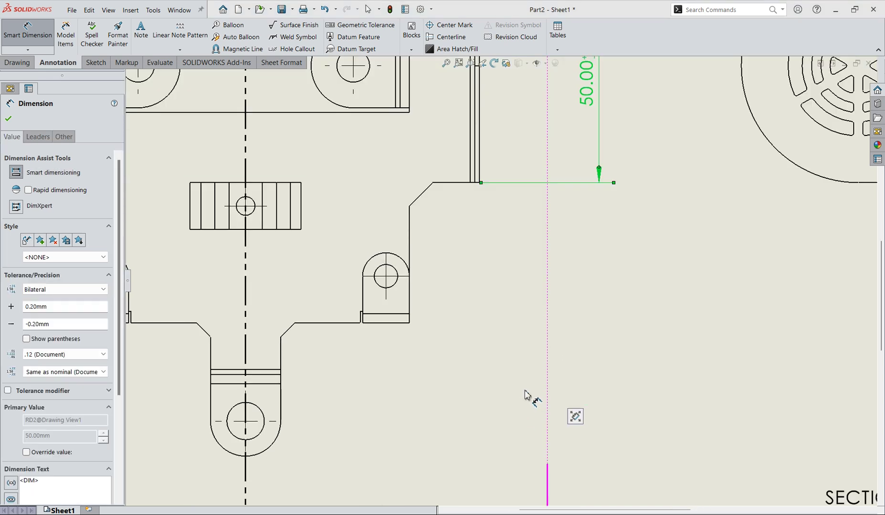
click(455, 190)
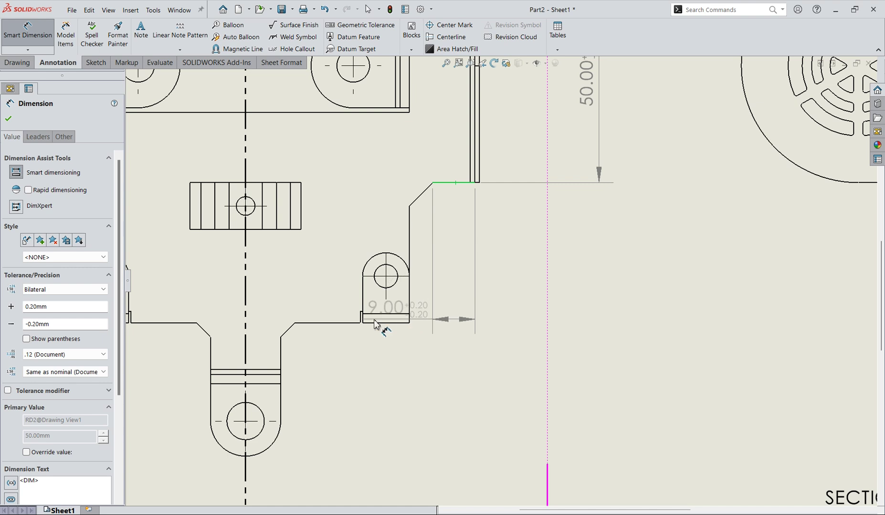
click(352, 324)
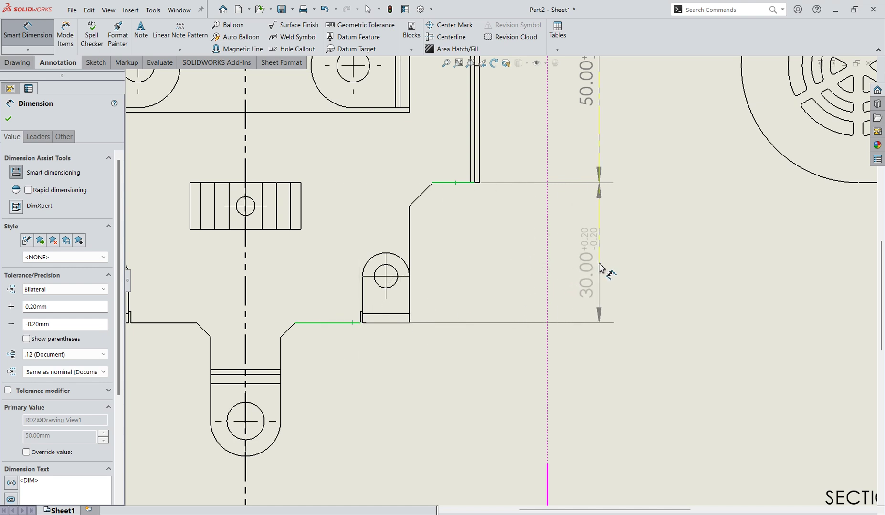
click(602, 258)
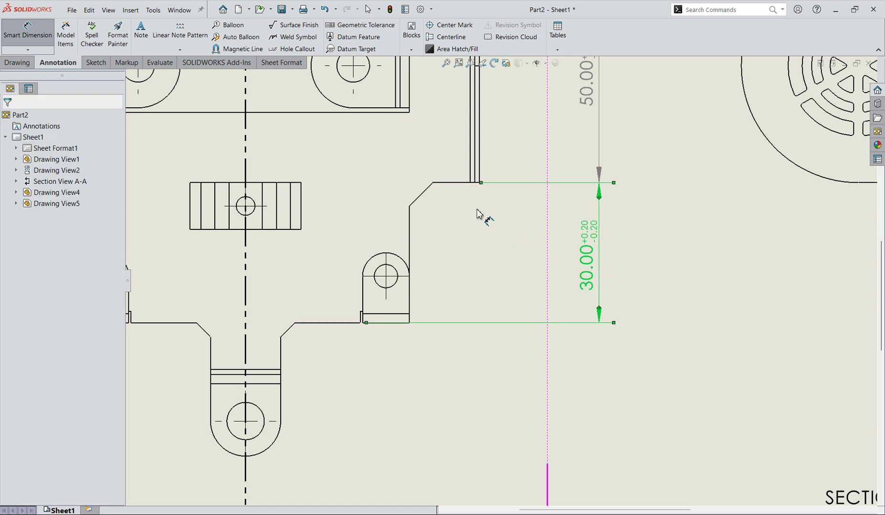
Step: Dimension the central rectangular feature's vertical offset from the plate's top edge and its height, placing both inside the overall height dimension
scroll(500, 196, up, 3)
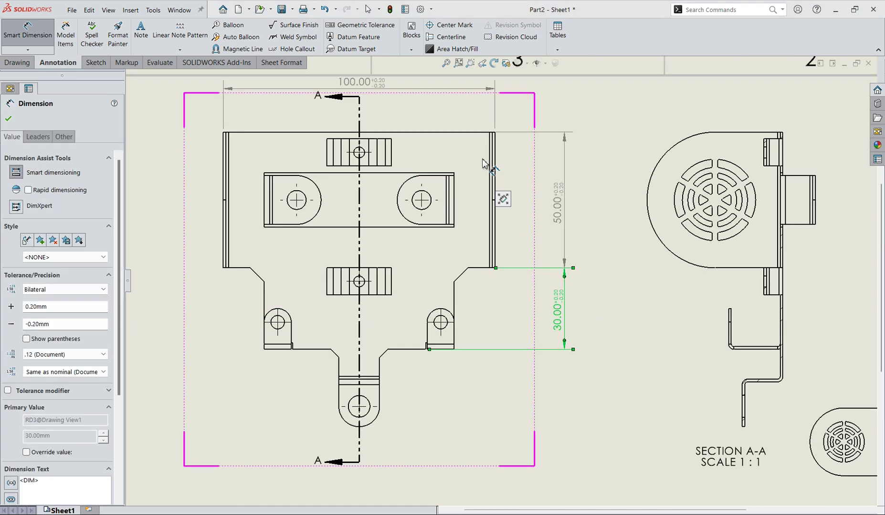
click(425, 173)
click(469, 133)
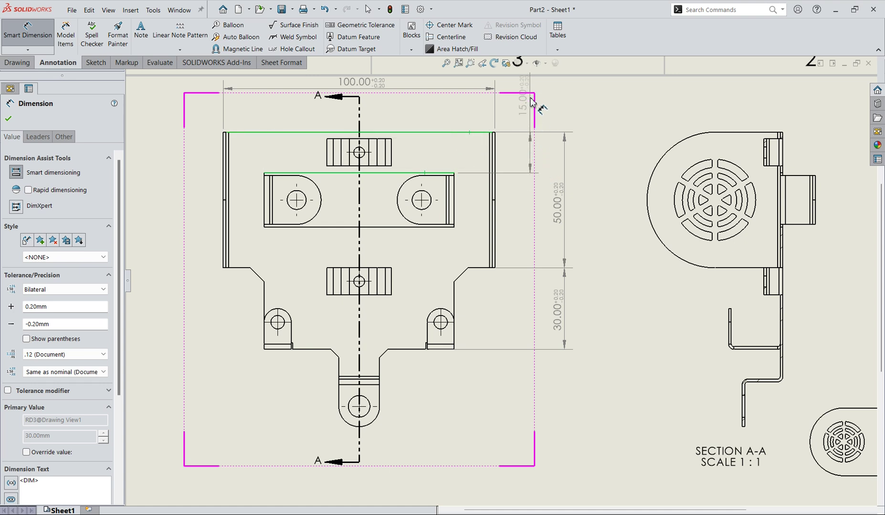
click(531, 102)
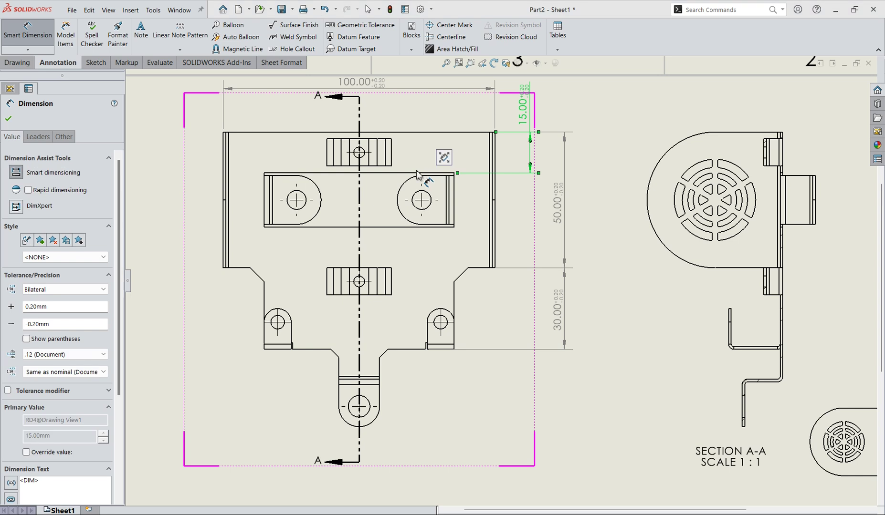
click(411, 173)
click(403, 228)
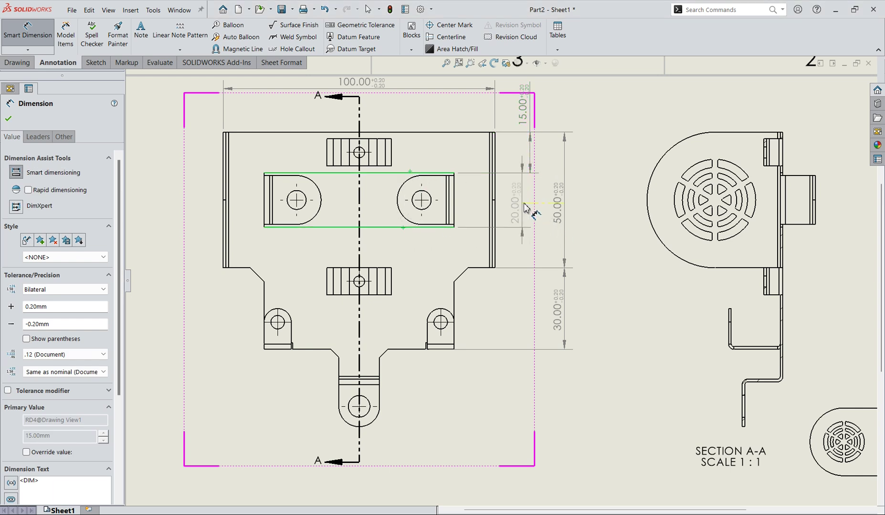
click(531, 205)
scroll(383, 139, down, 2)
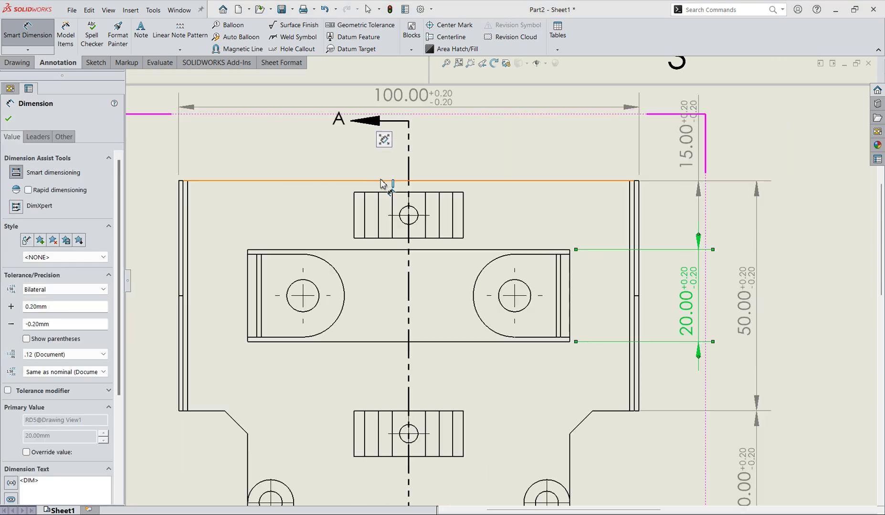
key(Escape)
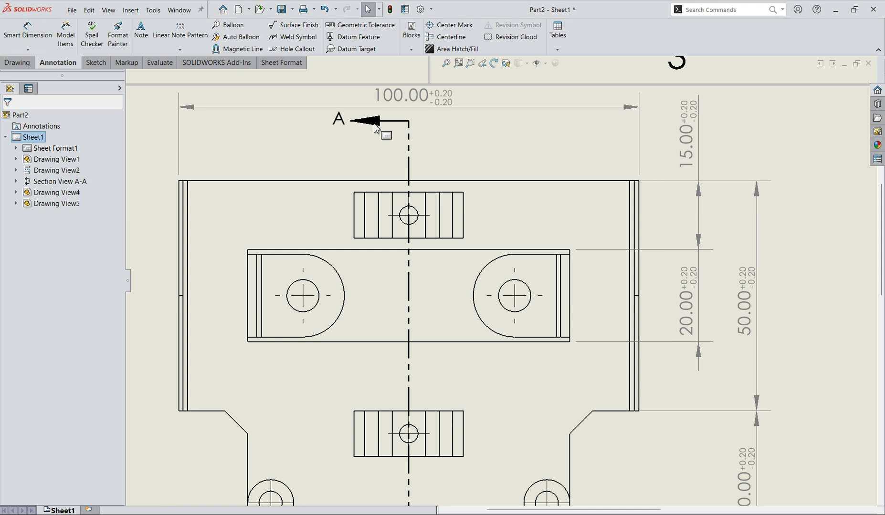
Step: Shorten the upper arrow of section line A-A by pulling its tip towards the cutting line
click(344, 120)
key(Escape)
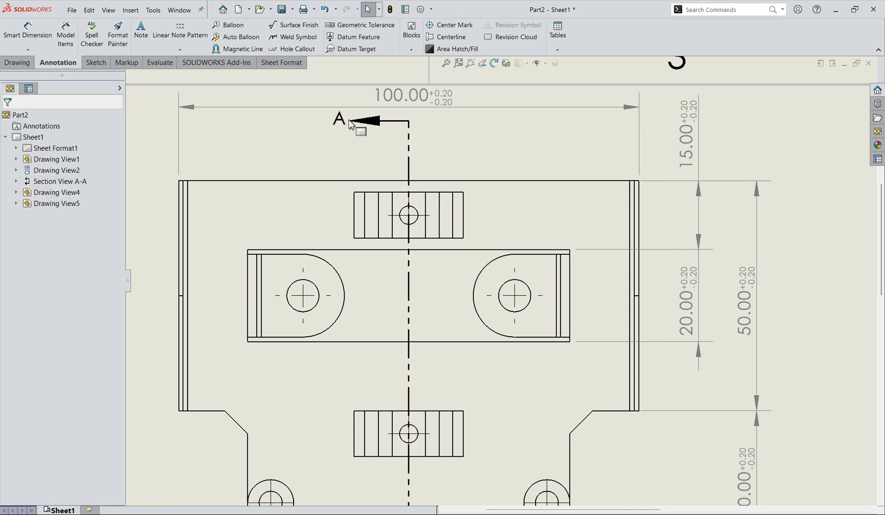
click(347, 123)
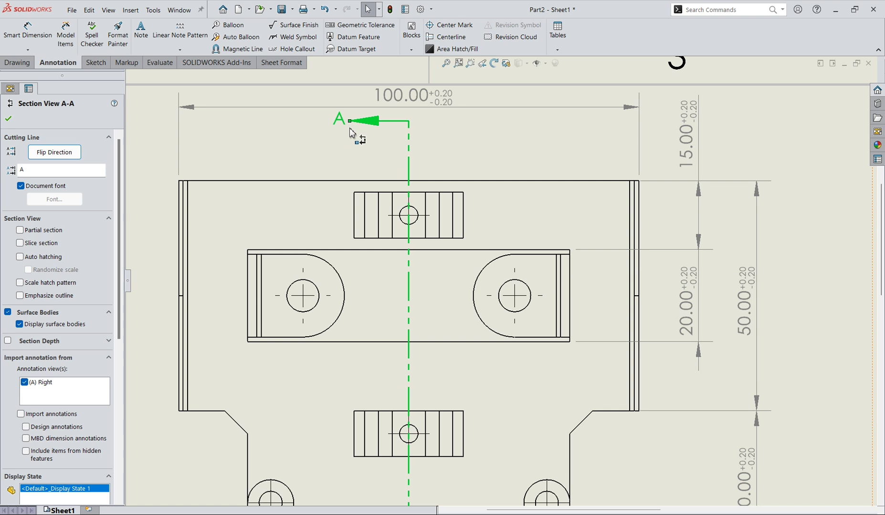
drag(349, 121, 374, 134)
Step: Override the document font for the section A-A label with a 1.50 mm text height, and apply it to the section view too
click(31, 189)
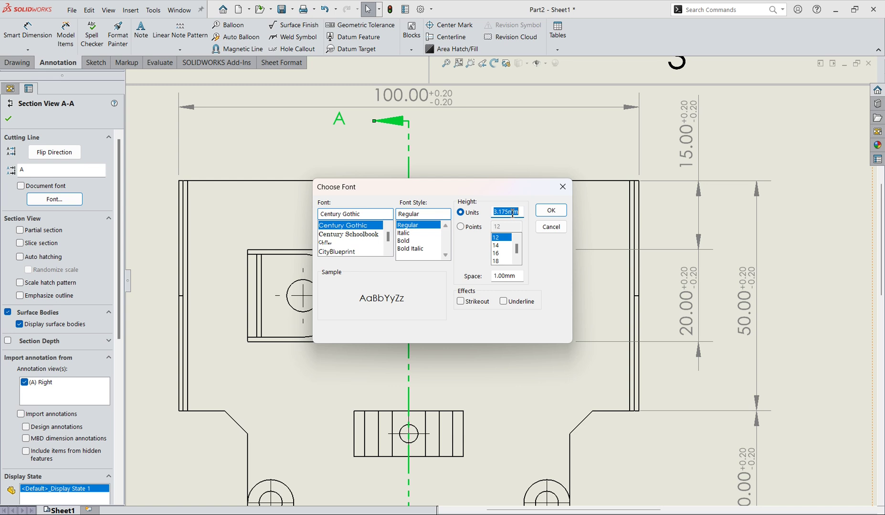
key(Return)
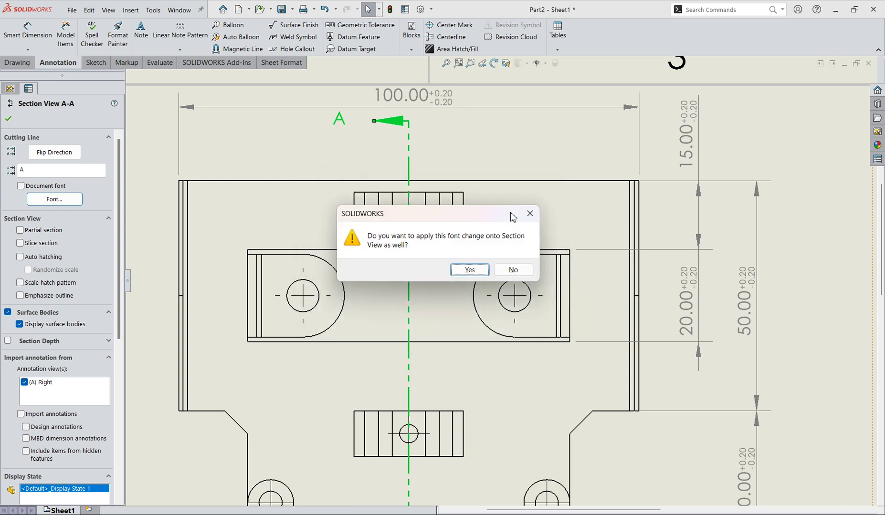
click(470, 270)
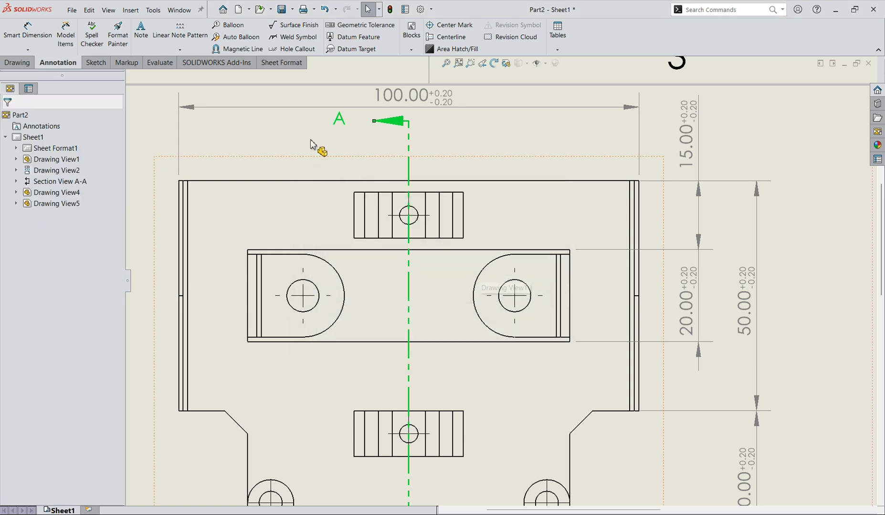
Step: Move the upper section label A just below the tip of its arrow and accept the section view properties
click(375, 134)
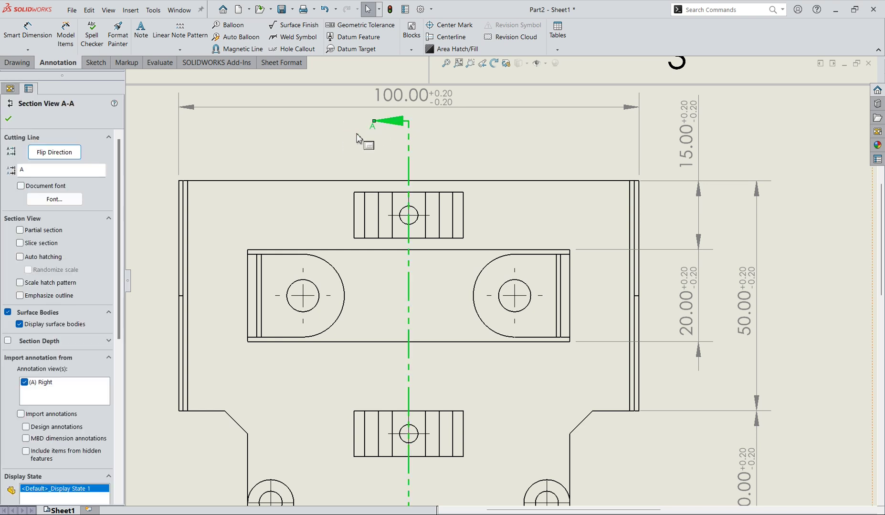
click(373, 134)
drag(372, 127, 363, 135)
click(8, 119)
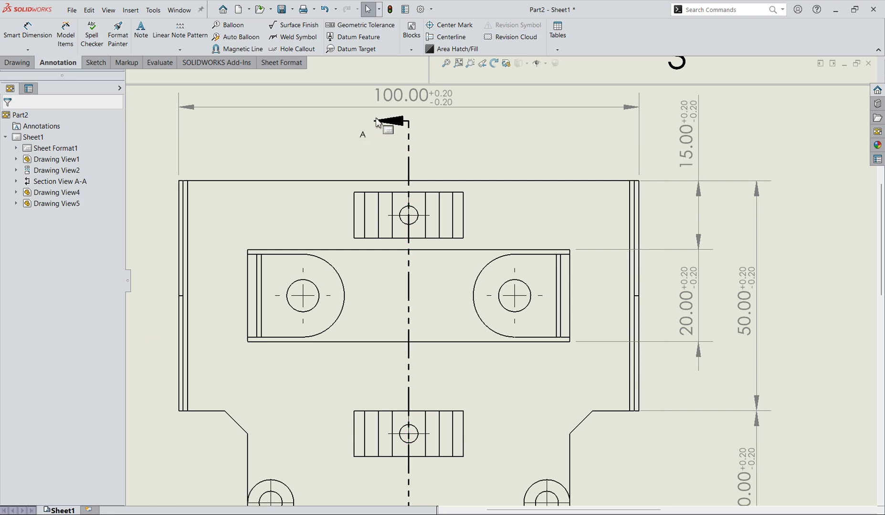
click(356, 149)
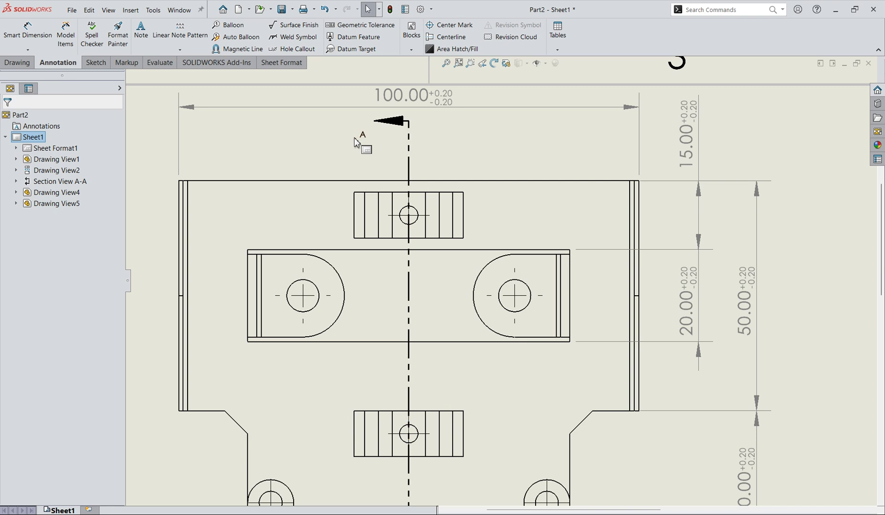
Step: Reopen the section A-A label font, accept the 1.50 mm text height, and apply it to the section view
click(365, 138)
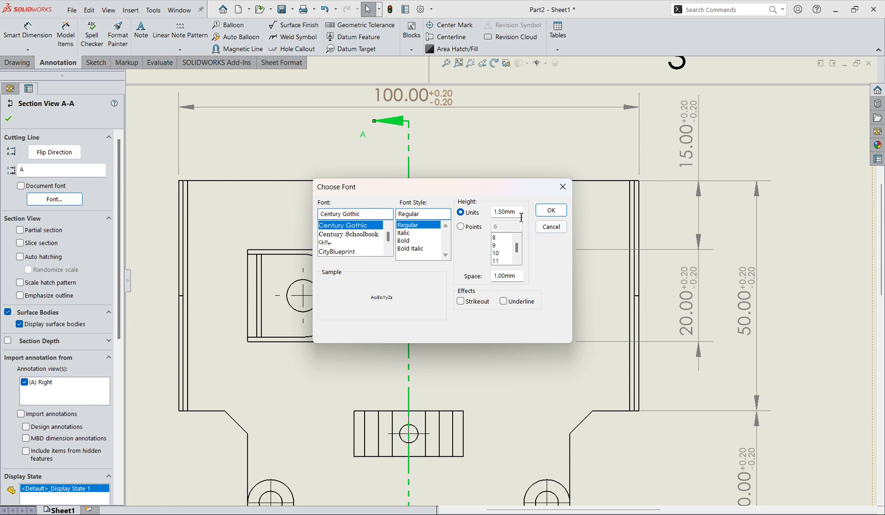
click(559, 212)
click(461, 271)
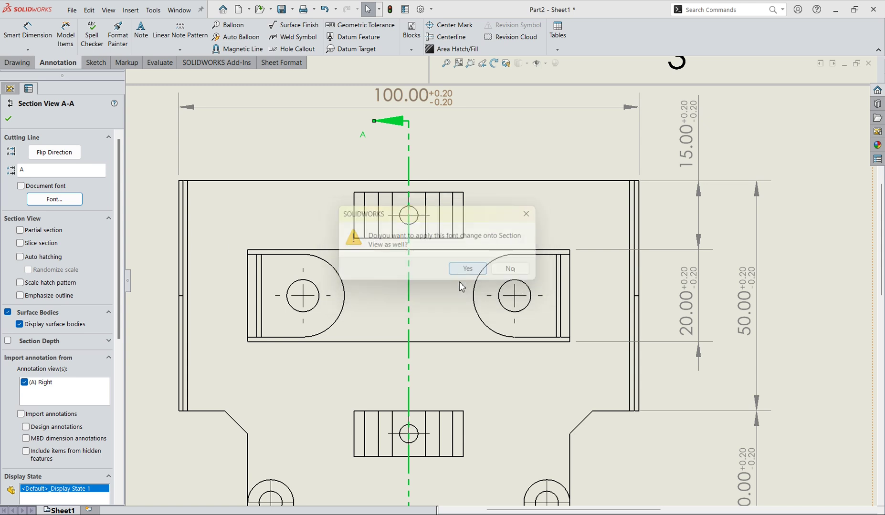
key(Escape)
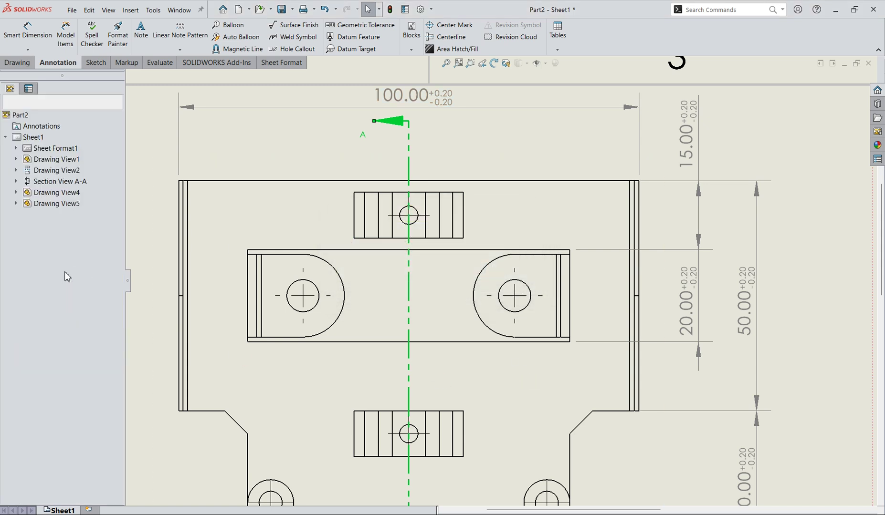
Step: Dimension the width of the central rectangular feature, placing the dimension below the overall width dimension
scroll(486, 162, up, 1)
scroll(475, 143, down, 1)
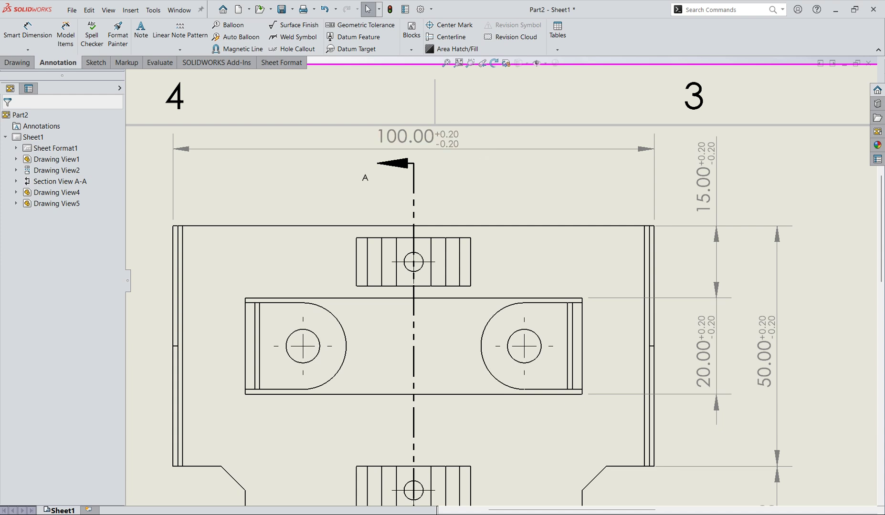
click(27, 30)
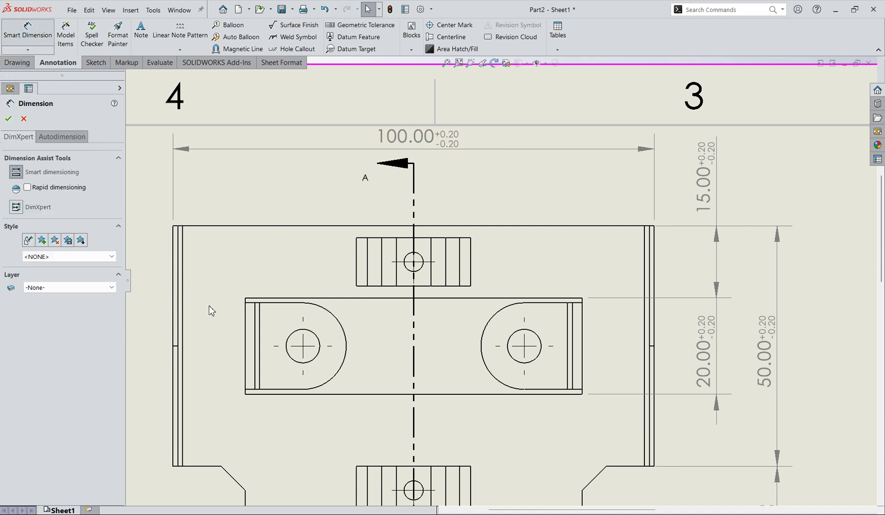
click(246, 319)
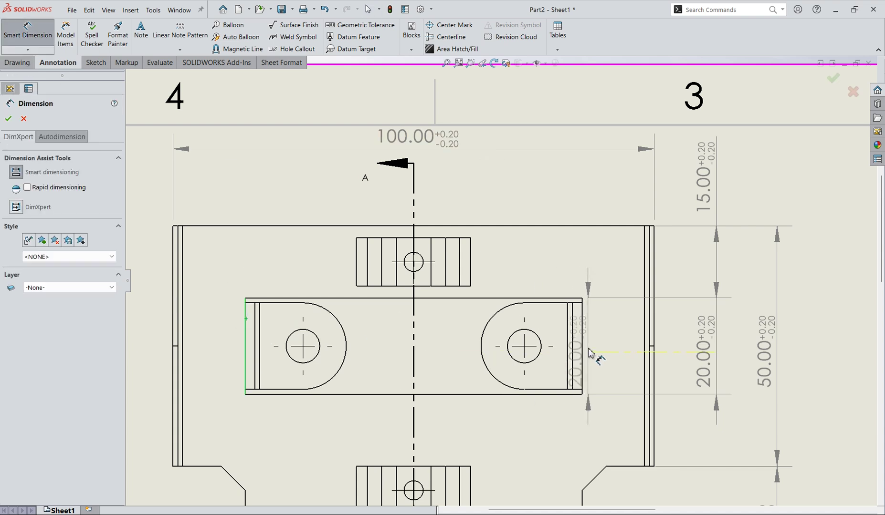
click(584, 349)
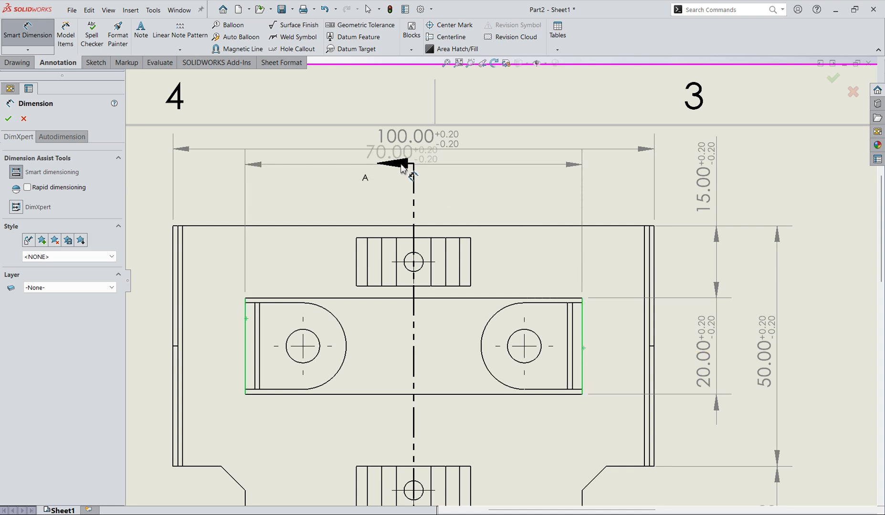
click(413, 208)
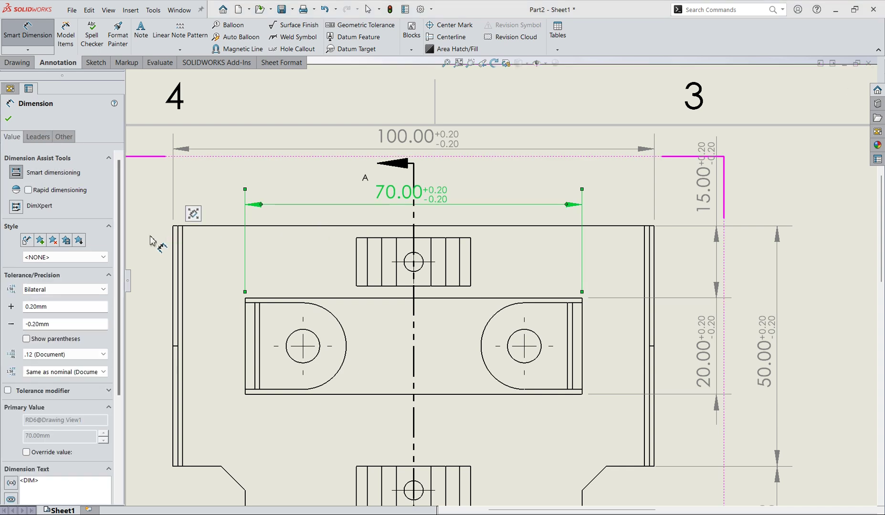
Step: Dimension the horizontal offset from the plate's left edge to the central rectangular feature, in line with the feature's width dimension
click(172, 248)
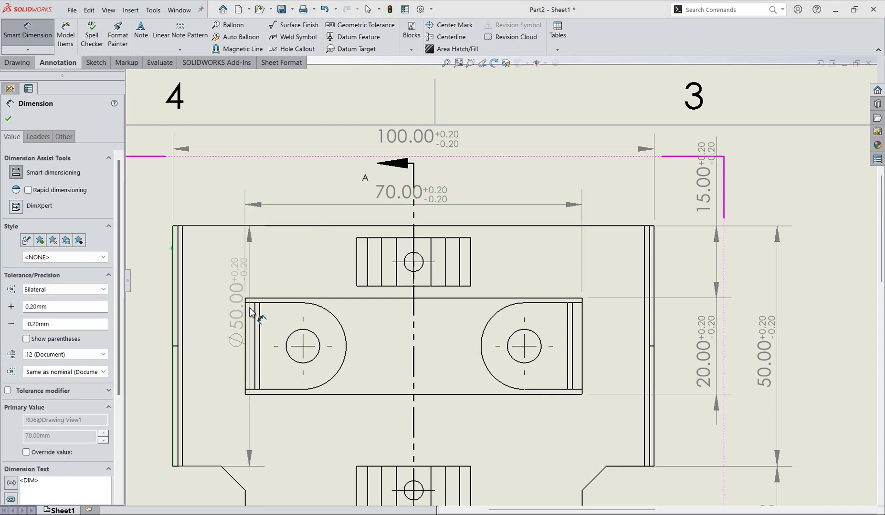
scroll(241, 286, up, 3)
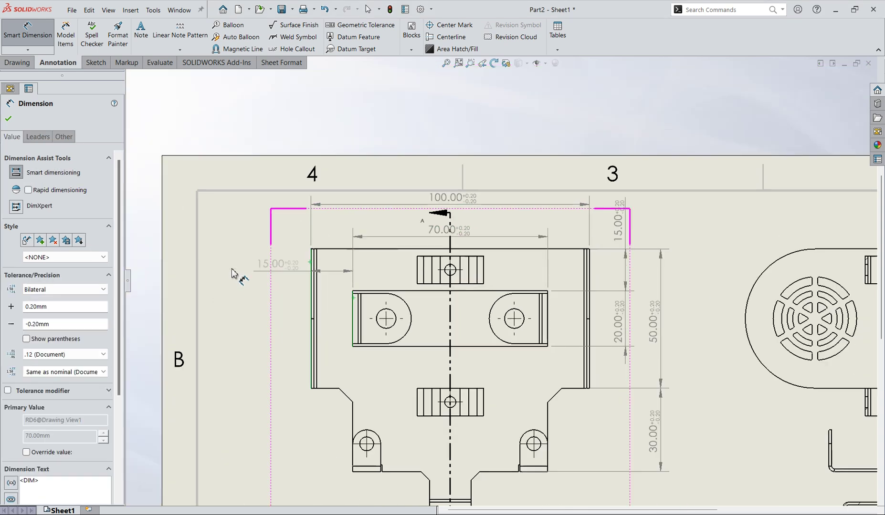
click(279, 245)
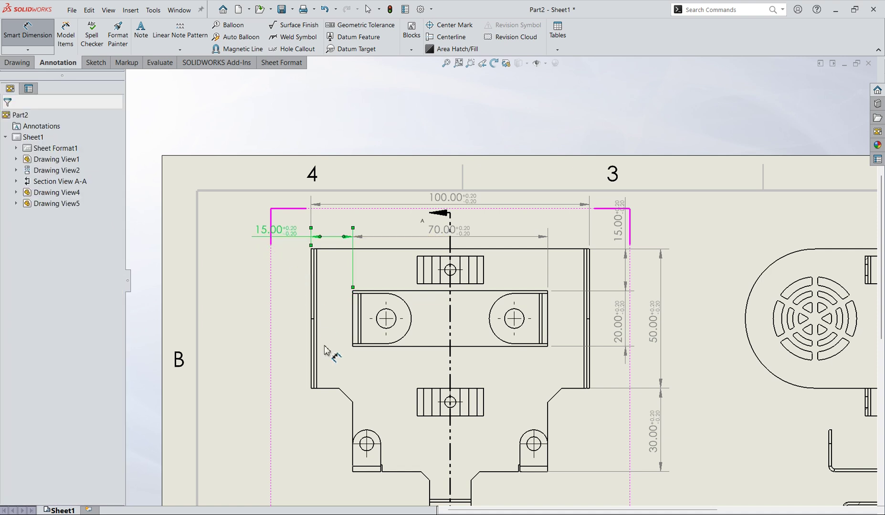
Step: Dimension the vertical distance from the plate's bottom edge to the center tab's hole, placing it left of the tab
scroll(471, 342, up, 1)
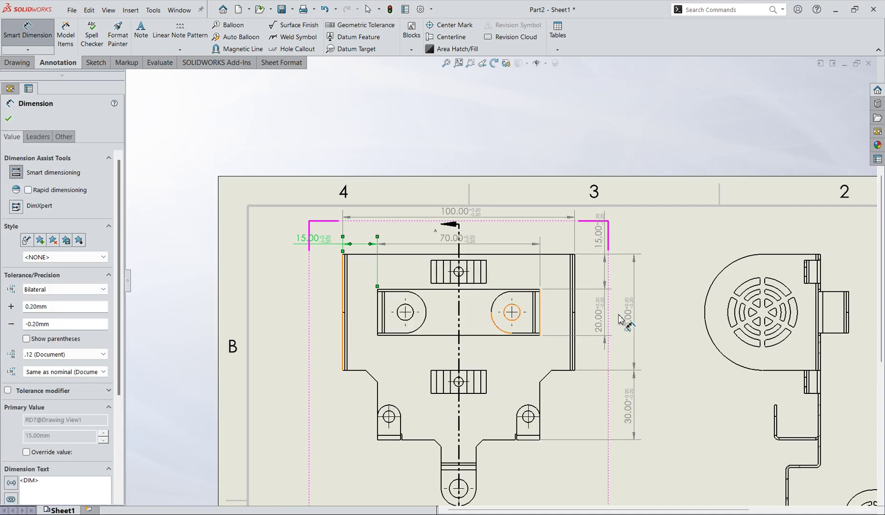
key(Escape)
scroll(618, 319, down, 2)
scroll(619, 329, up, 2)
scroll(523, 396, down, 1)
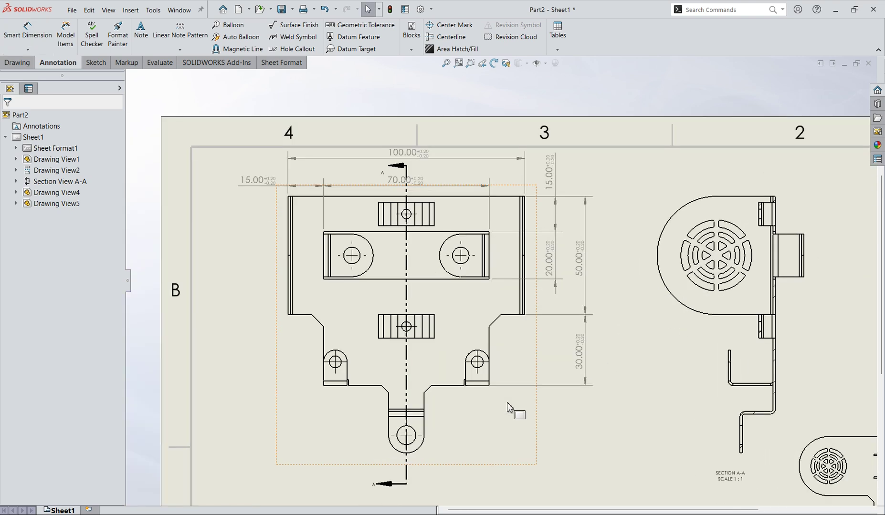
scroll(412, 405, up, 3)
scroll(437, 376, down, 4)
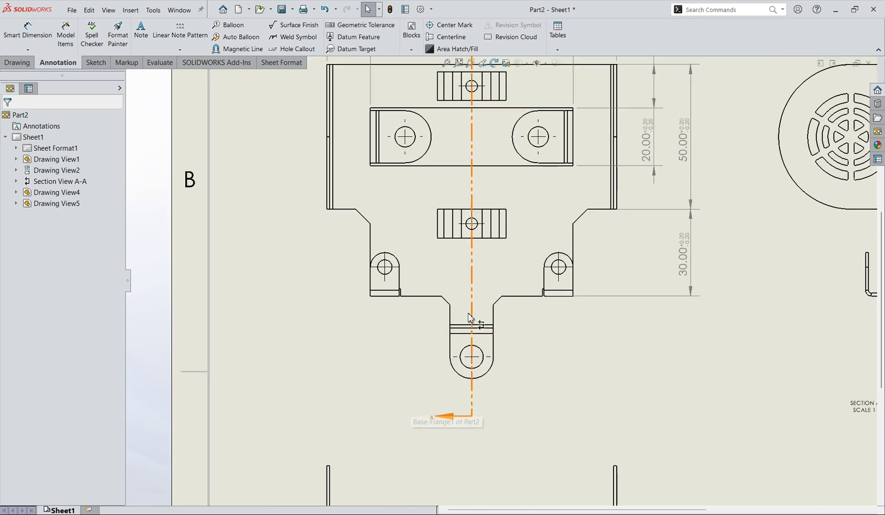
click(19, 48)
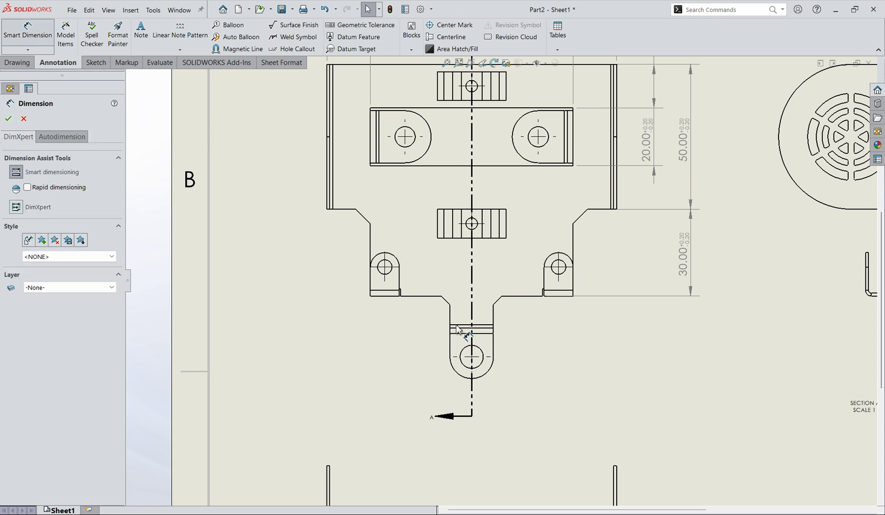
scroll(421, 334, down, 2)
click(409, 276)
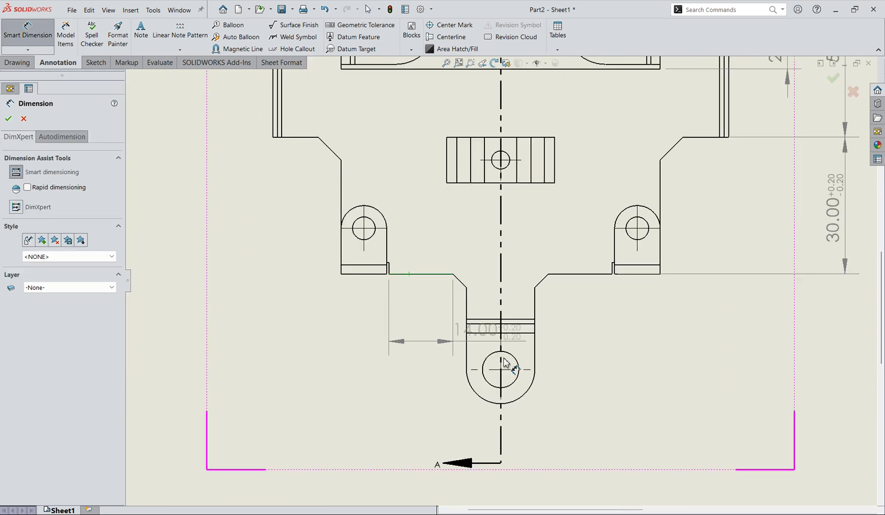
click(511, 386)
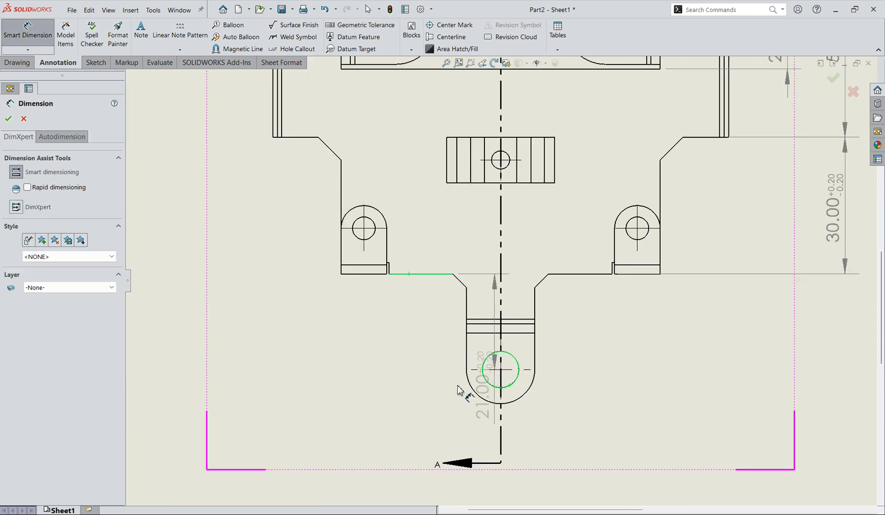
click(422, 337)
Step: Dimension the vertical distance from the plate's bottom edge to the middle bend line of the center tab, placing it right of the tab
scroll(501, 296, up, 2)
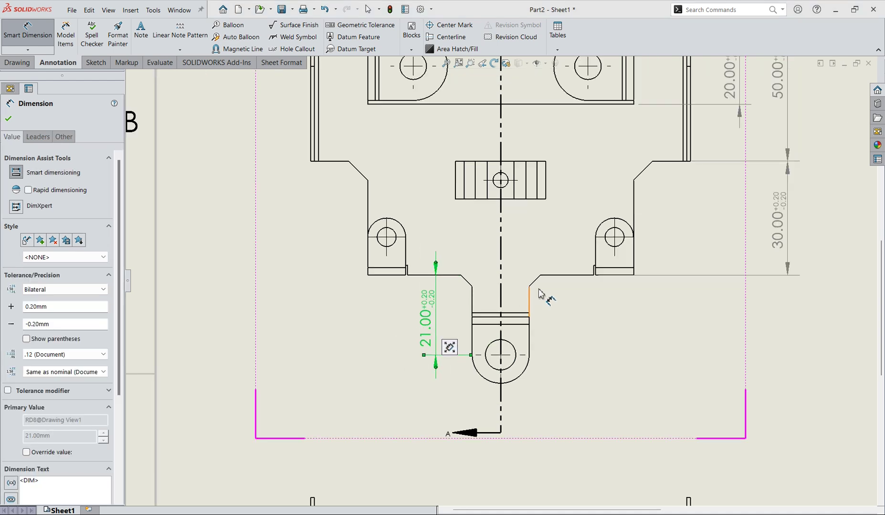
click(544, 304)
scroll(540, 311, up, 4)
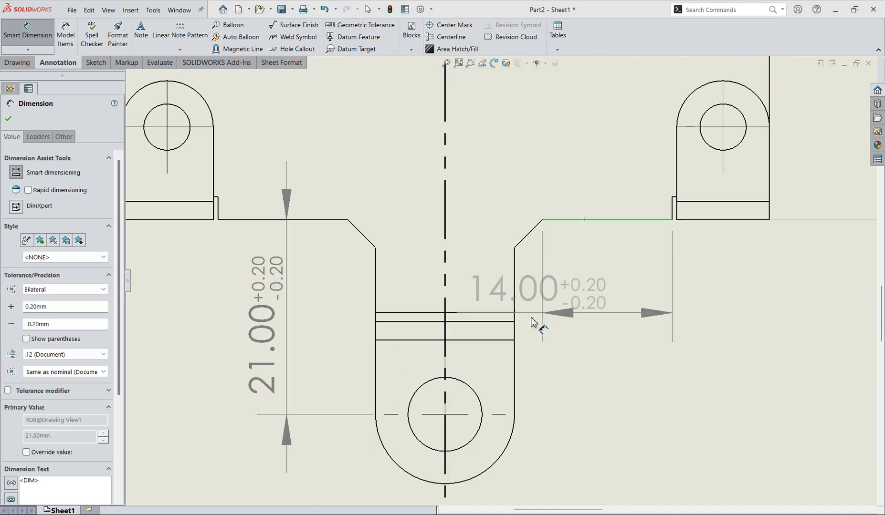
click(503, 322)
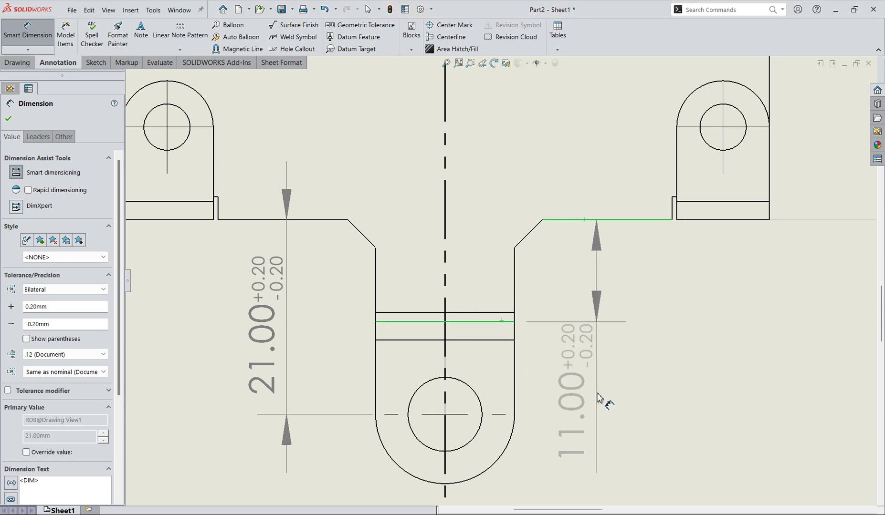
click(602, 419)
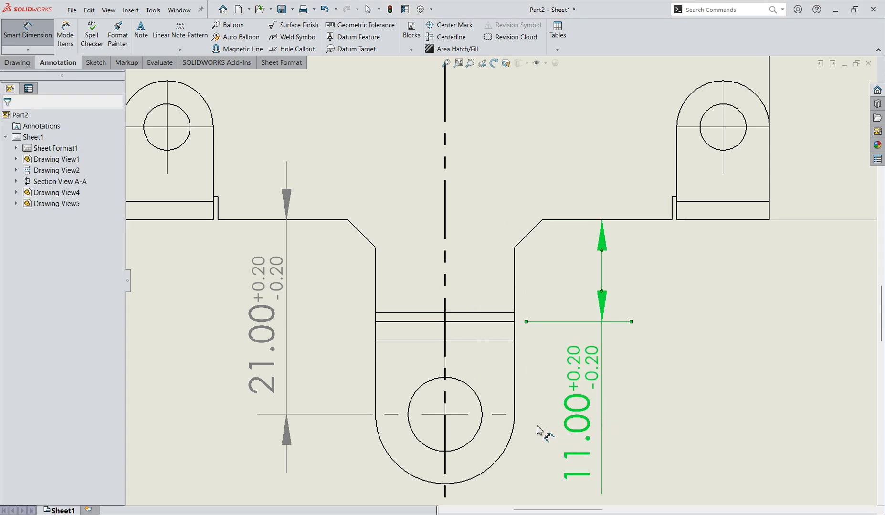
Step: Dimension the horizontal offset between the plate's left outer edge and the left edge of its narrower lower section
scroll(536, 423, down, 5)
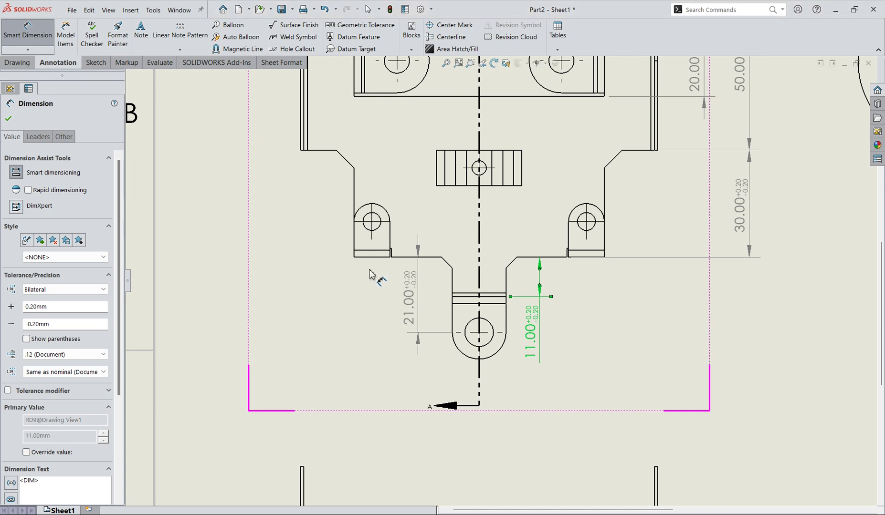
scroll(392, 158, up, 1)
scroll(374, 195, down, 1)
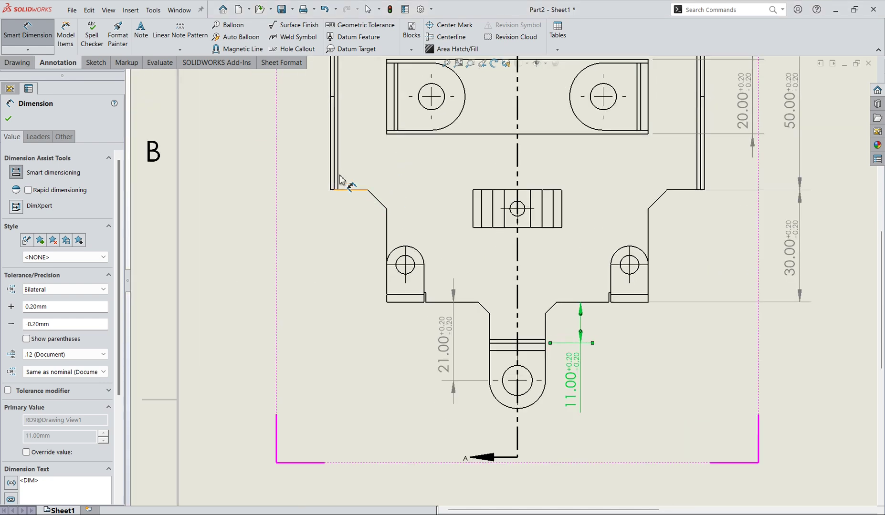
click(333, 189)
click(386, 223)
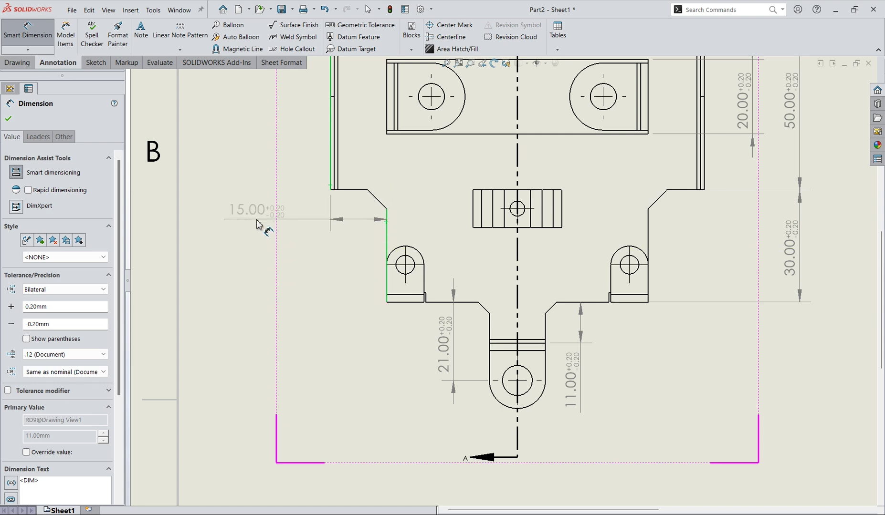
click(256, 223)
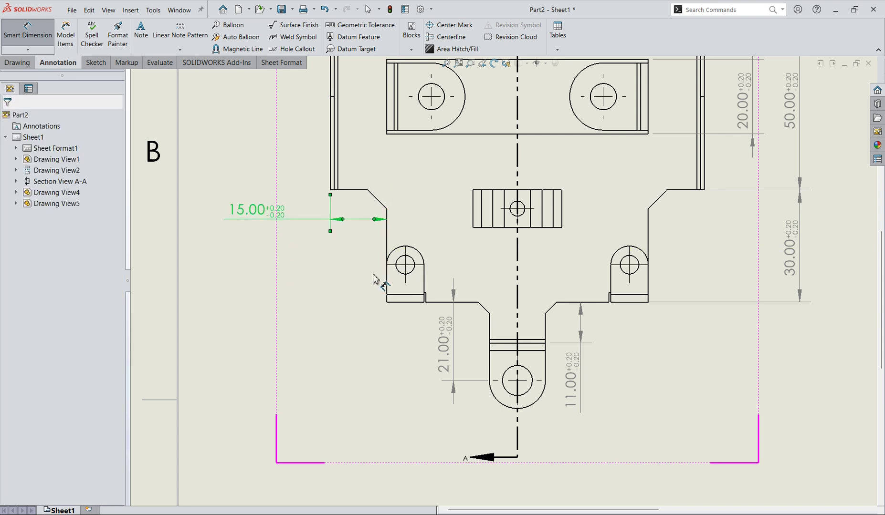
Step: Dimension the left ear's hole height above its bottom edge and the radius of its rounded end, placing both left of the ear
click(407, 275)
click(416, 307)
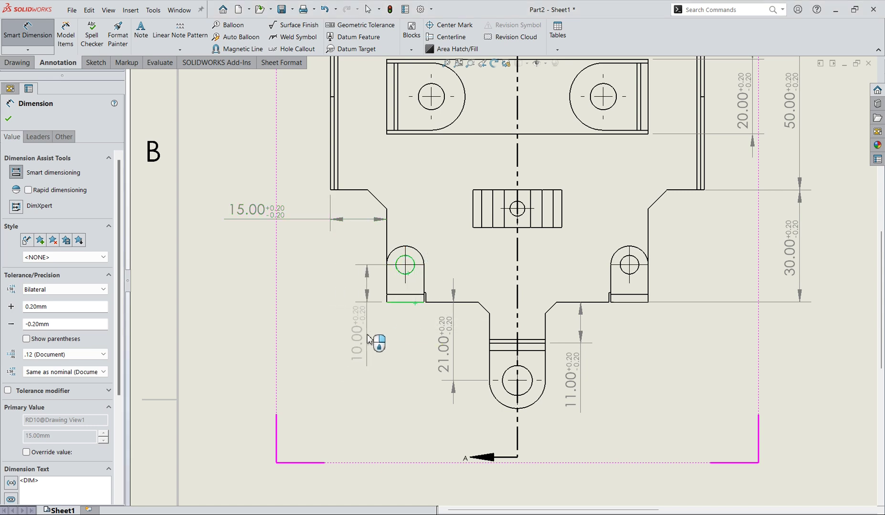
click(368, 339)
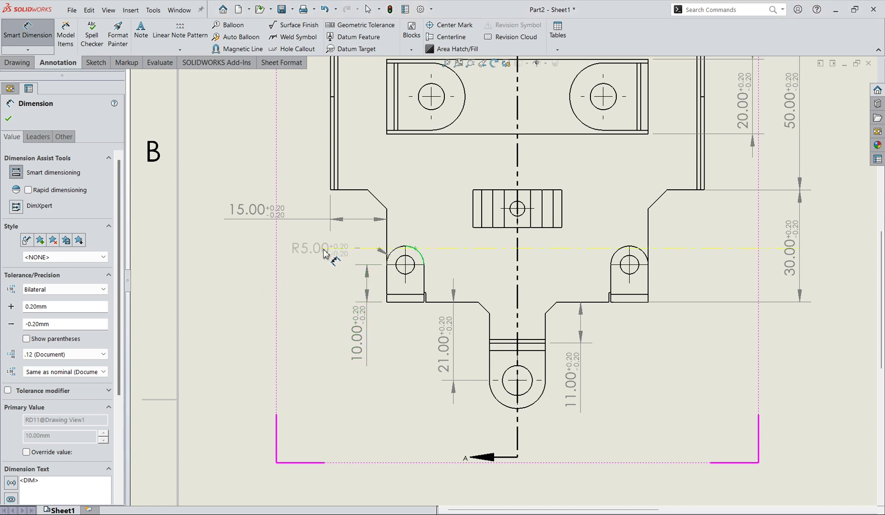
click(326, 253)
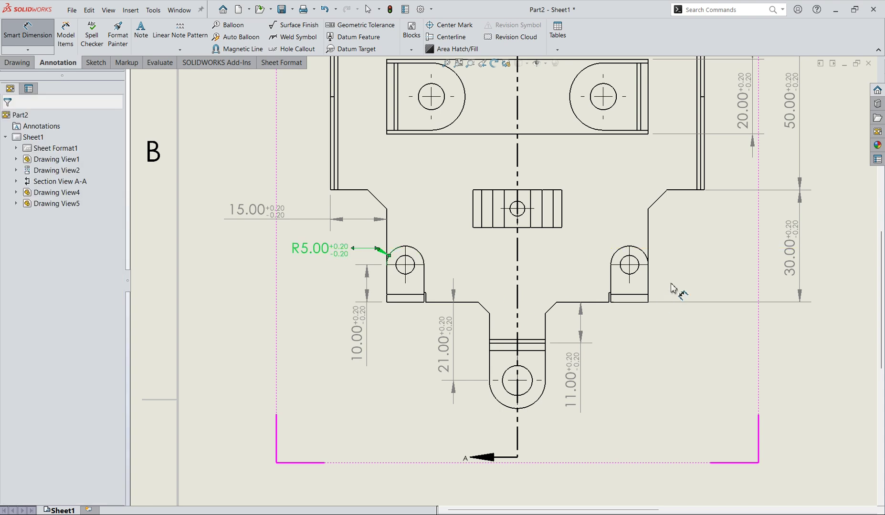
Step: Dimension the right ear's rounded-end radius and its hole diameter, stacking the diameter above the radius outside the plate
scroll(673, 281, down, 3)
click(611, 234)
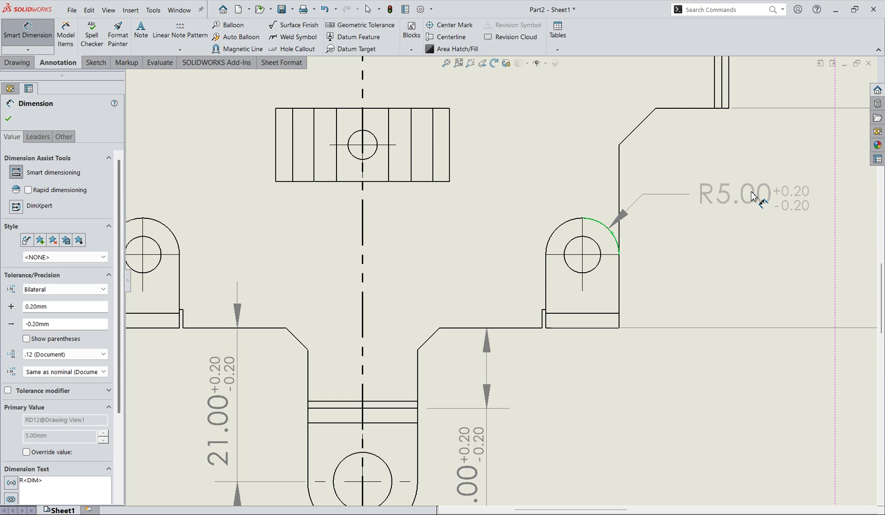
click(751, 196)
click(597, 244)
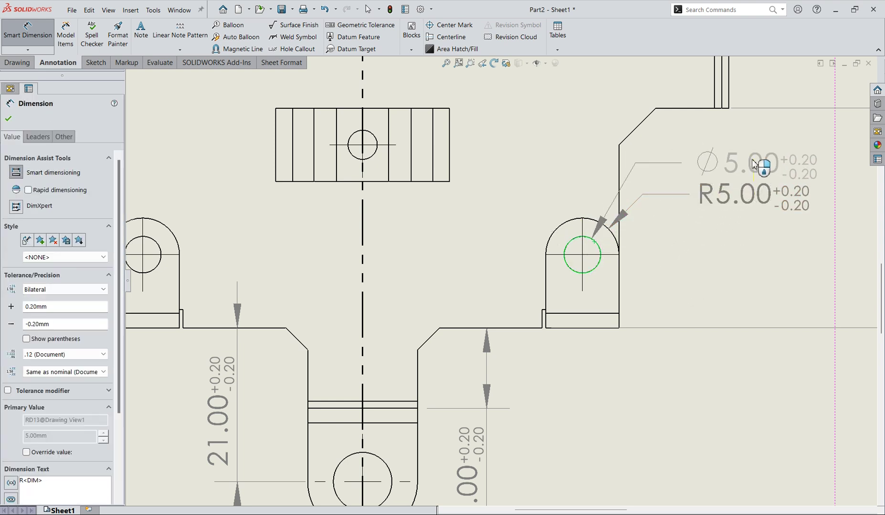
click(753, 163)
Step: Dimension the center tab's rounded-end radius and its hole diameter, stacking both below and left of the tab, and finish dimensioning
scroll(637, 322, up, 2)
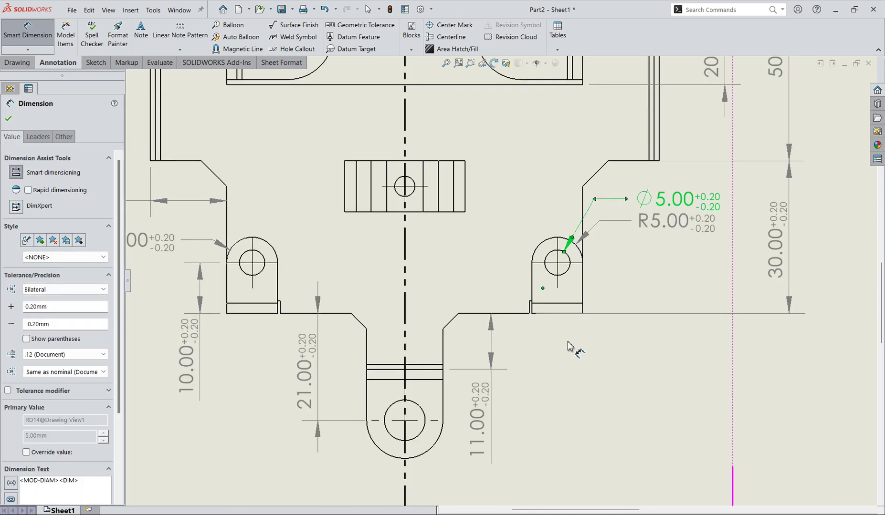
scroll(572, 348, down, 2)
scroll(390, 427, up, 2)
scroll(391, 424, down, 1)
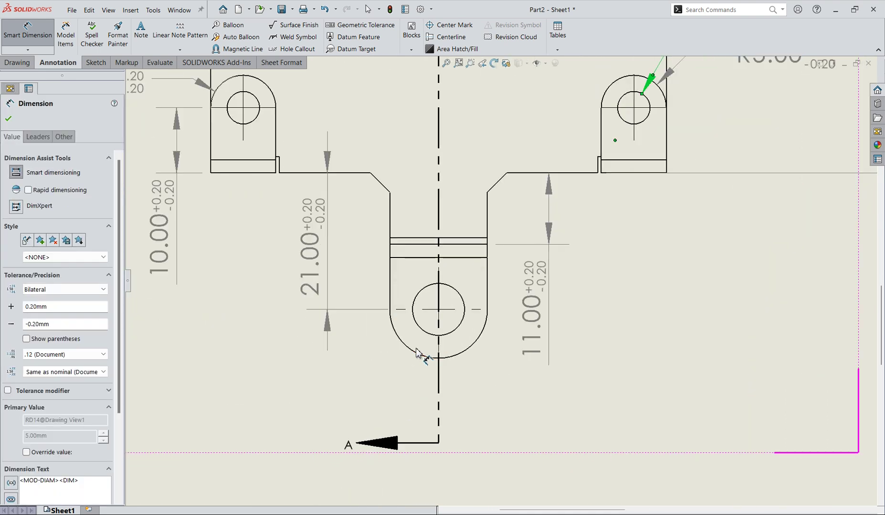
click(410, 351)
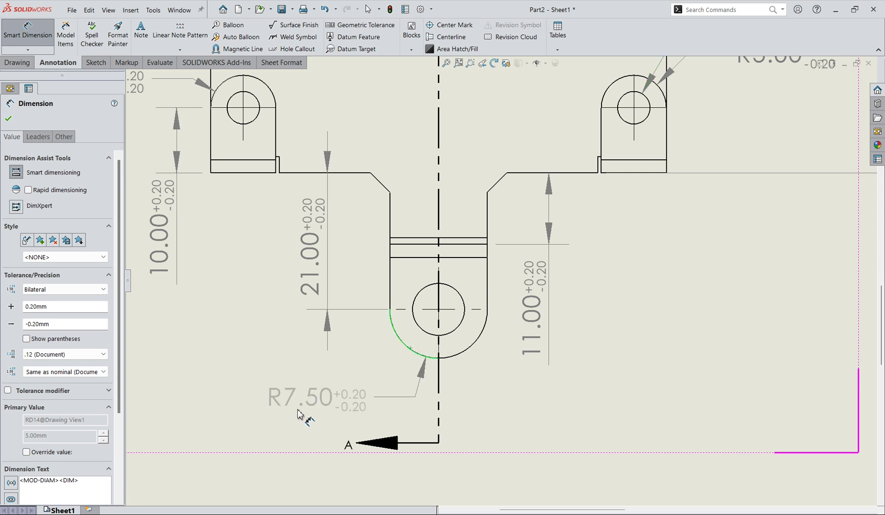
click(245, 400)
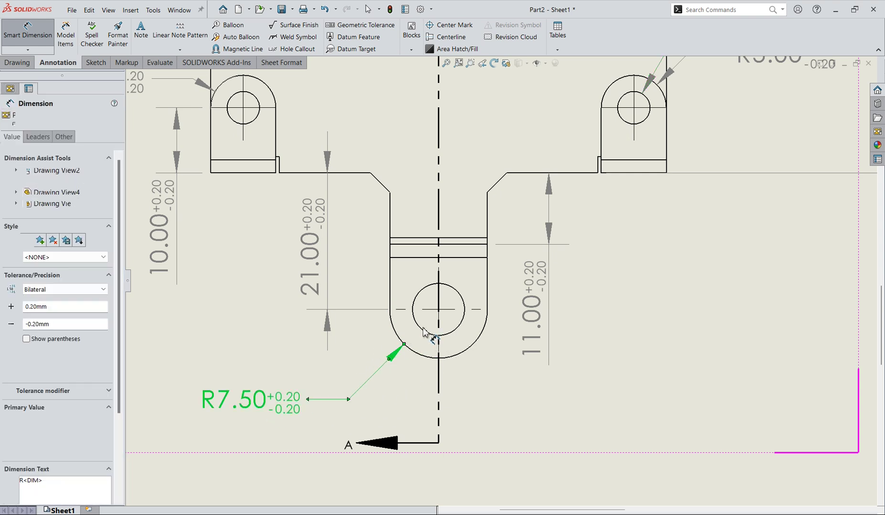
click(422, 335)
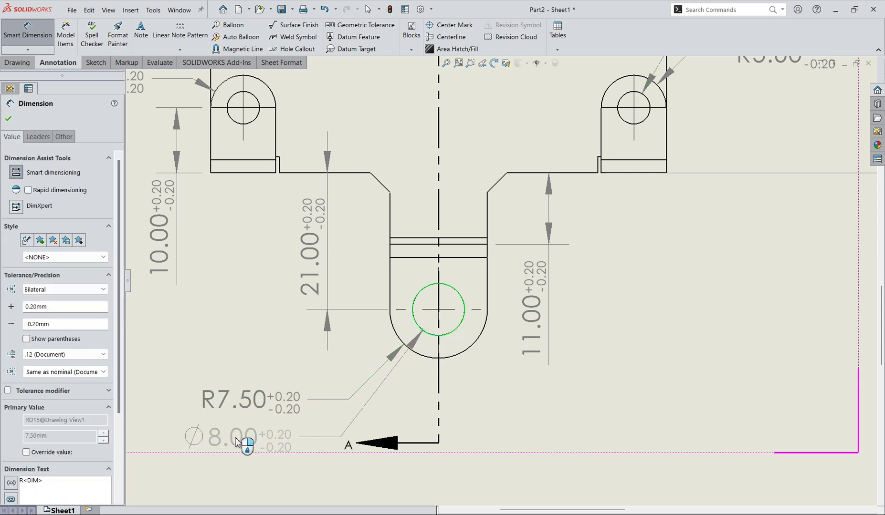
click(237, 443)
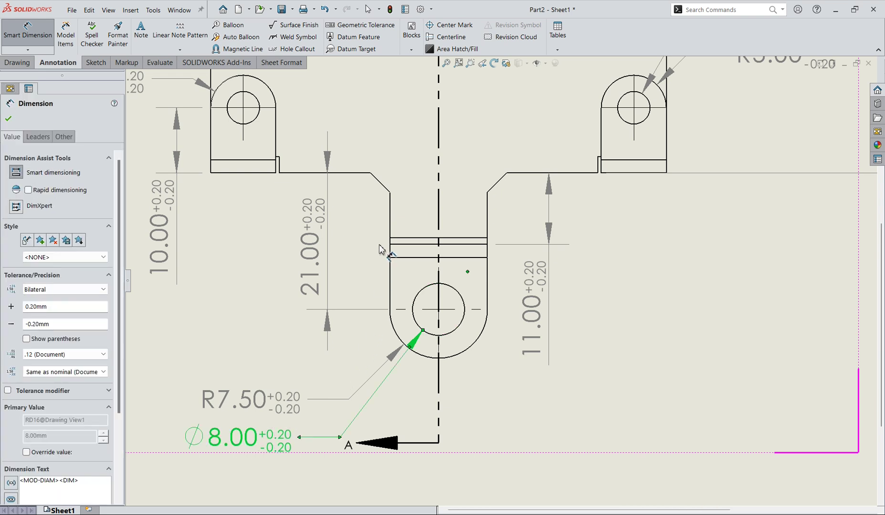
scroll(389, 246, up, 5)
click(8, 120)
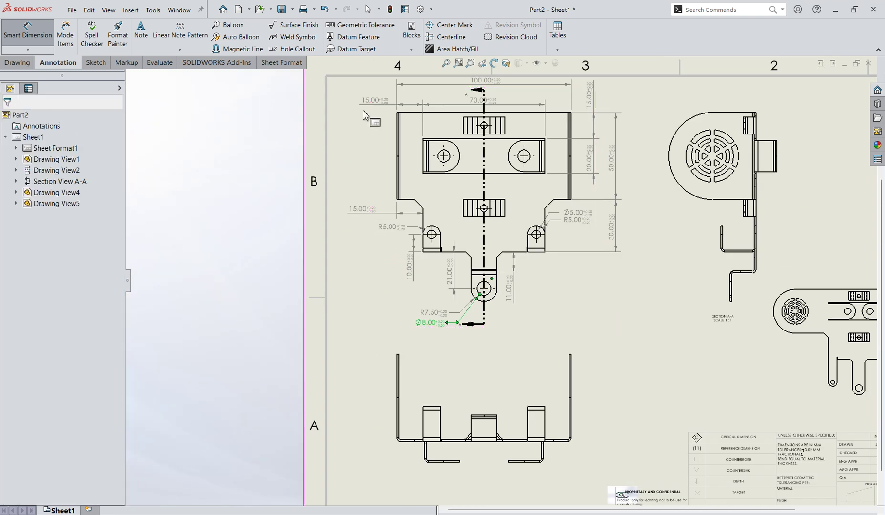
Step: Dimension the horizontal distance from the central rectangular feature's left edge to its left hole, placing it below the feature
scroll(530, 198, down, 3)
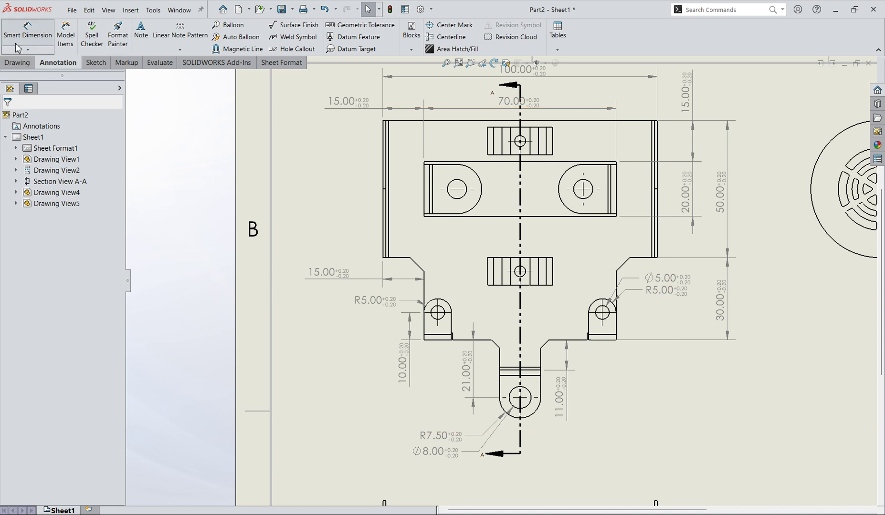
click(27, 30)
scroll(453, 129, down, 3)
click(488, 301)
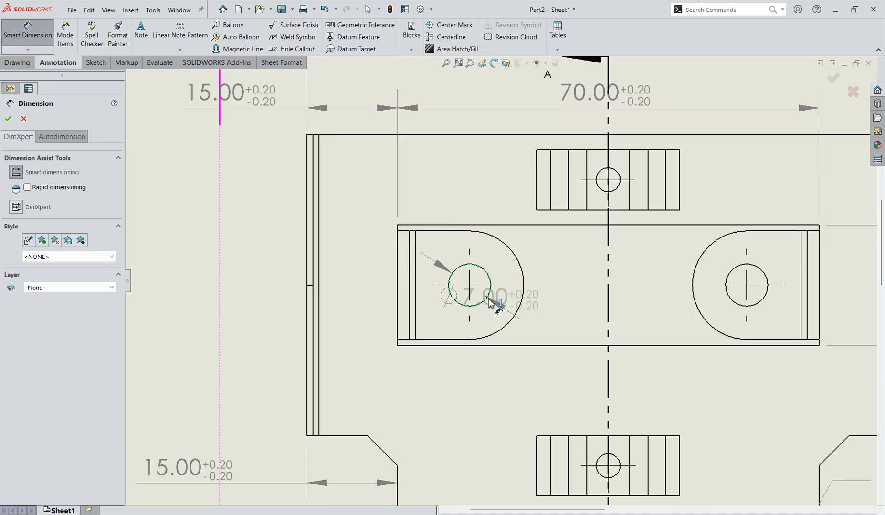
click(398, 312)
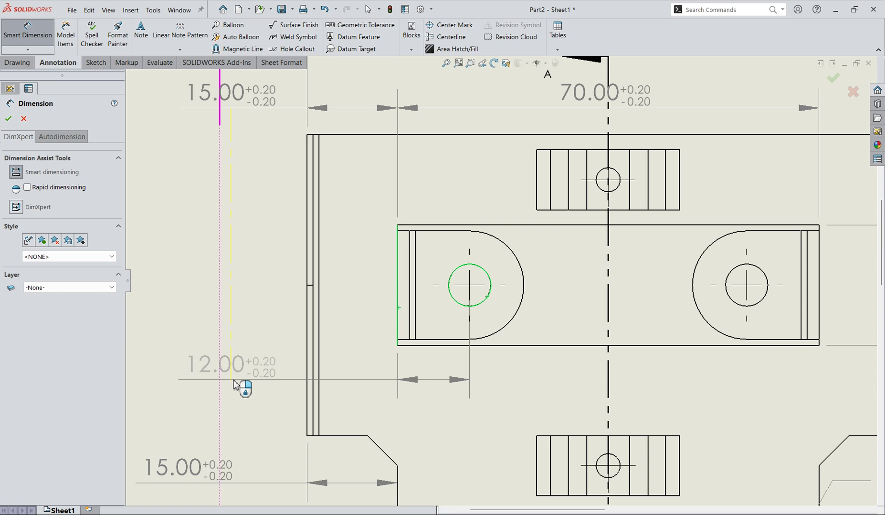
click(234, 385)
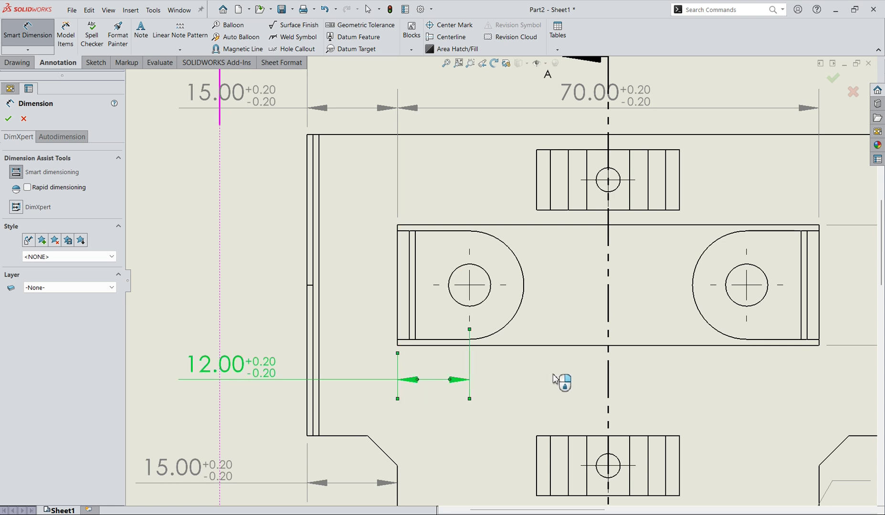
Step: Dimension the spacing between the central feature's two holes and align the adjacent hole-offset dimension with it below the feature
scroll(544, 358, up, 2)
click(486, 300)
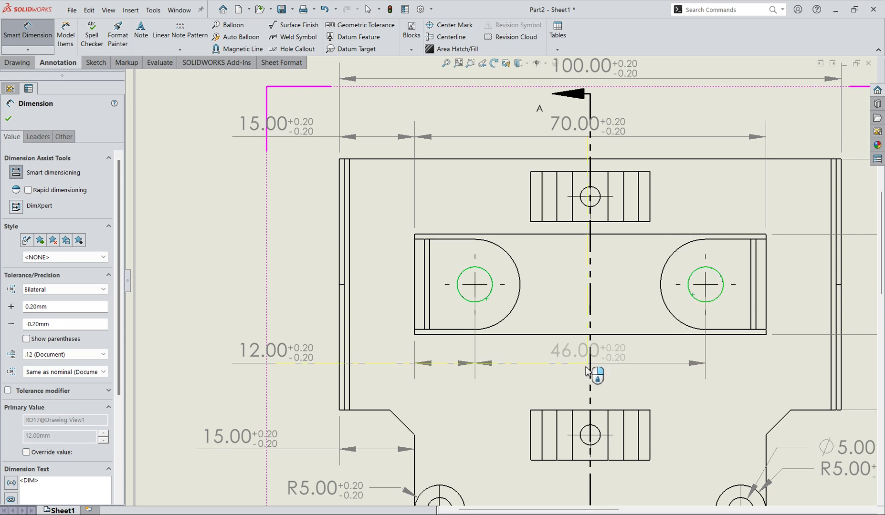
click(621, 378)
mouse_move(285, 358)
mouse_down()
mouse_move(284, 377)
mouse_move(284, 366)
mouse_up()
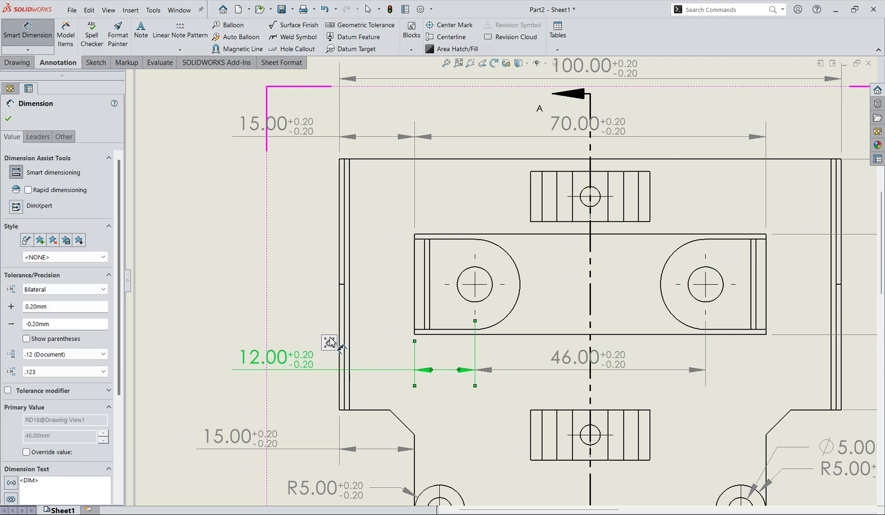
click(455, 329)
key(z)
click(50, 29)
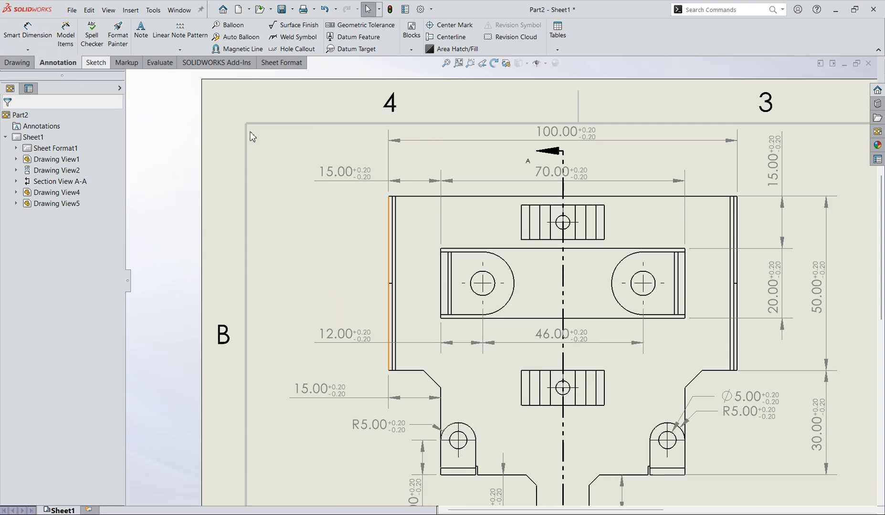
scroll(682, 375, up, 3)
scroll(673, 372, down, 2)
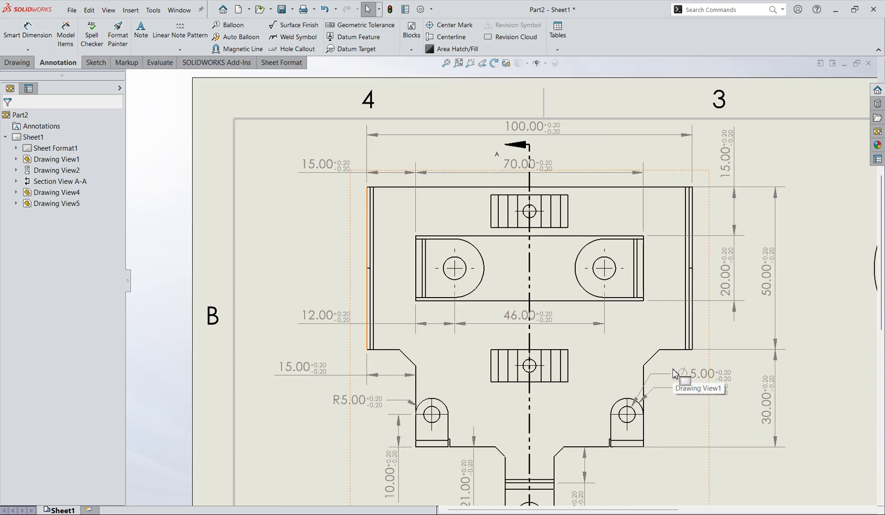
scroll(693, 440, up, 1)
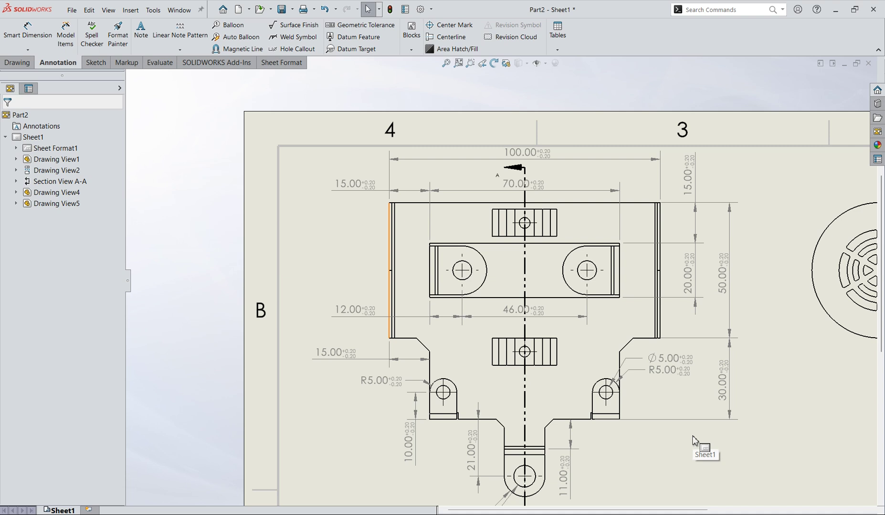
Step: Dimension the full height of the lower view's right side wall, from its upper end to the base's underside, placing it outside the wall
key(z)
scroll(710, 431, up, 1)
scroll(517, 474, down, 3)
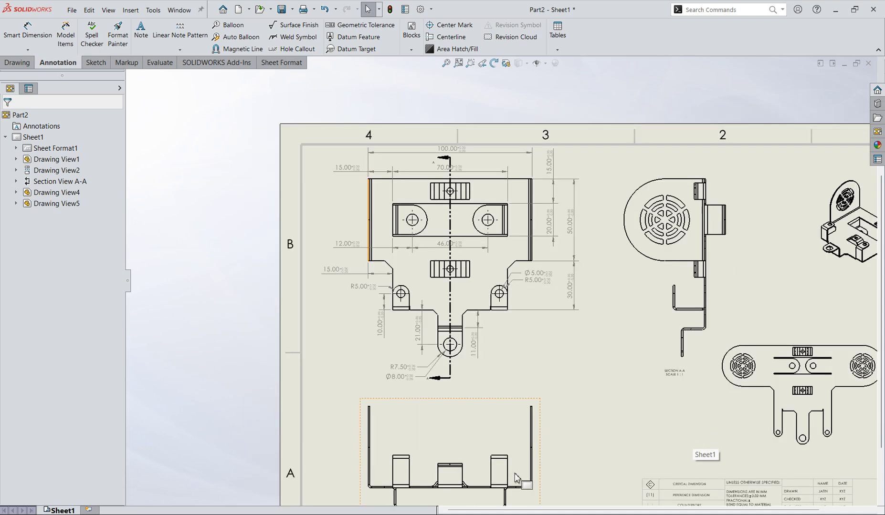
click(28, 30)
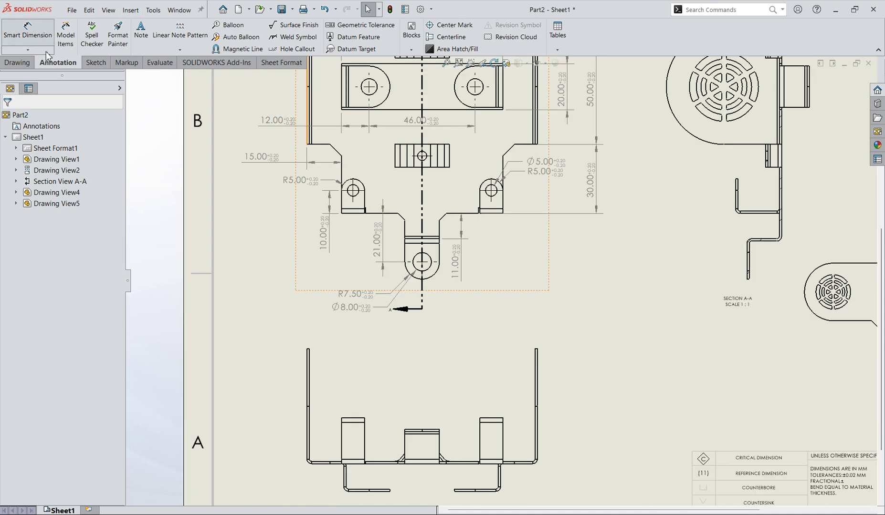
scroll(477, 362, down, 3)
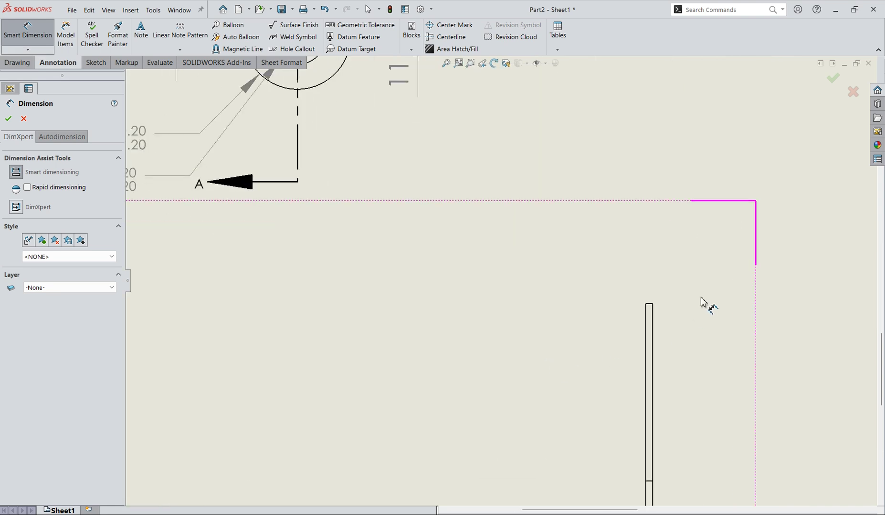
click(650, 309)
scroll(618, 401, up, 3)
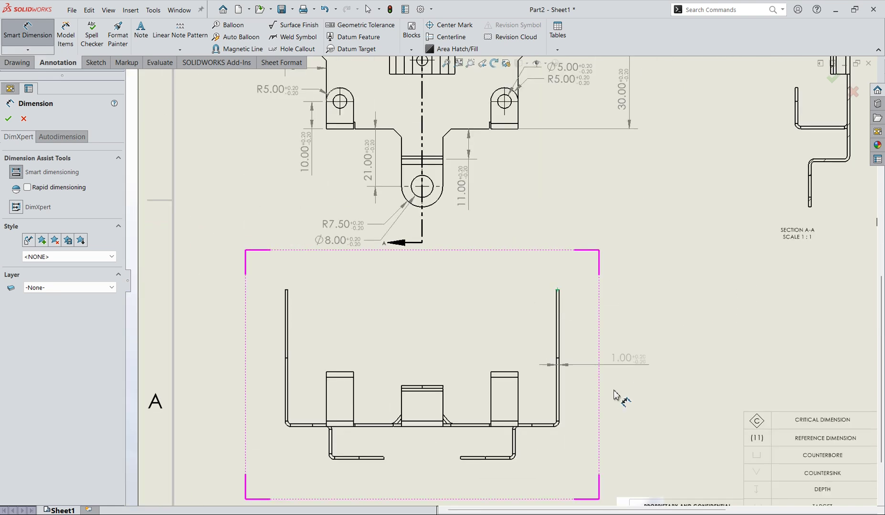
scroll(537, 401, down, 2)
click(538, 395)
click(637, 297)
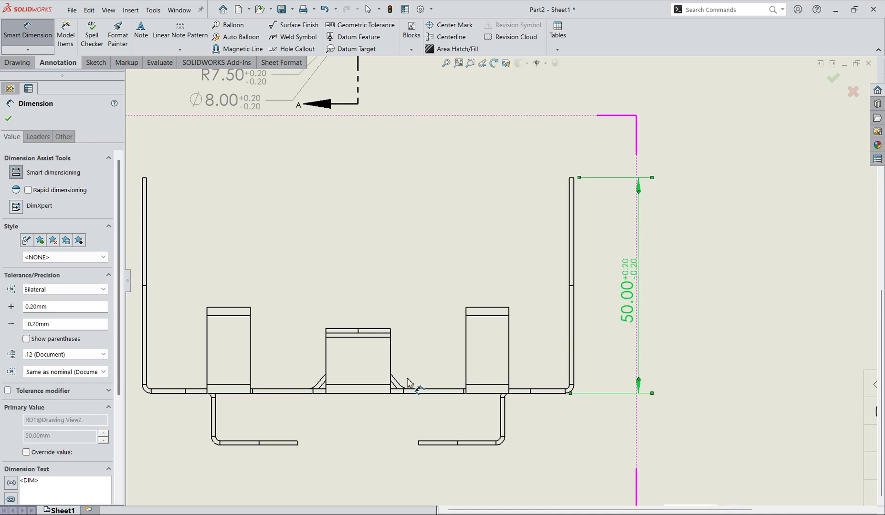
Step: Dimension the left ear's height from its upper edge to the base's underside, placing it outside the left wall, and finish dimensioning
scroll(251, 359, up, 4)
scroll(428, 301, down, 5)
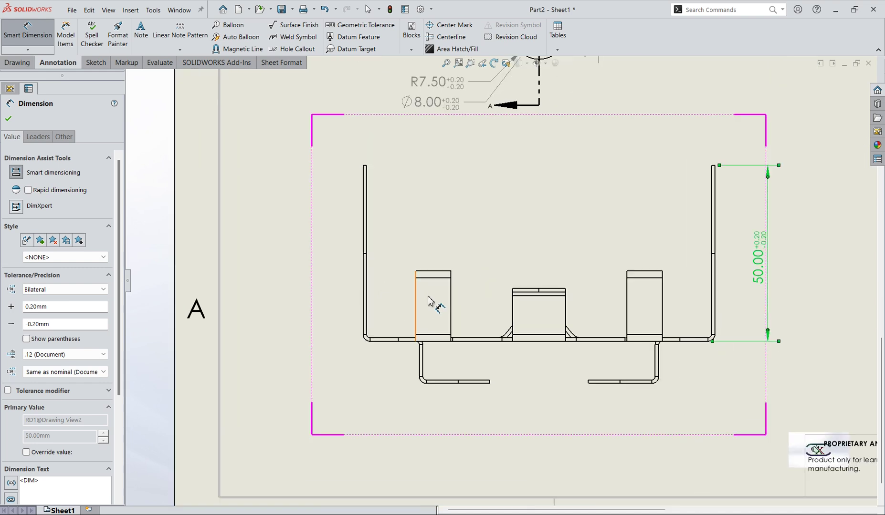
click(431, 271)
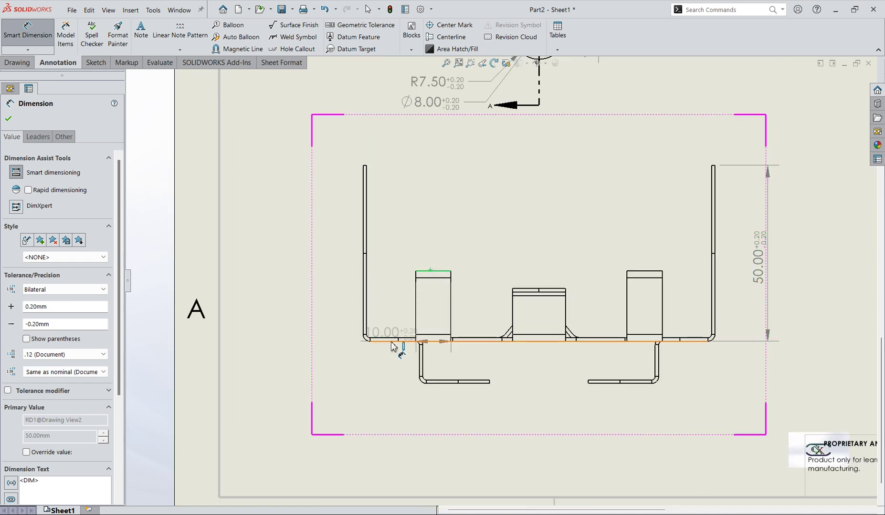
click(391, 342)
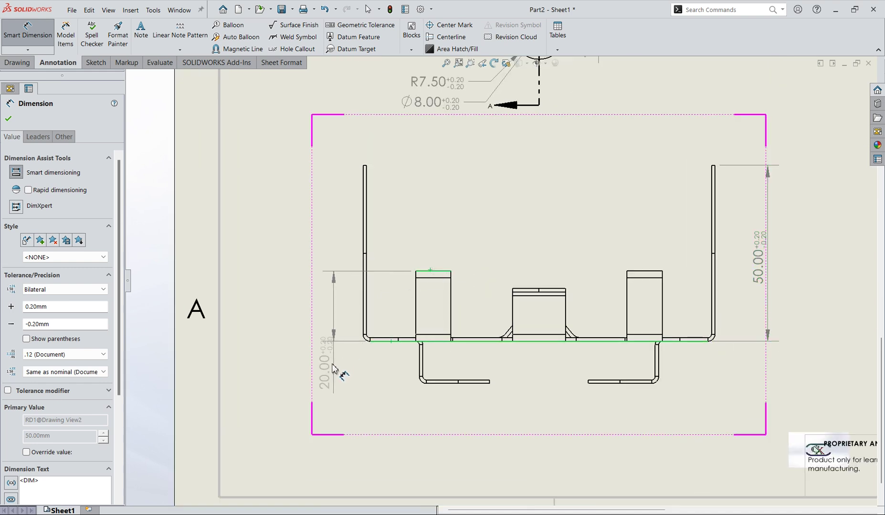
click(334, 310)
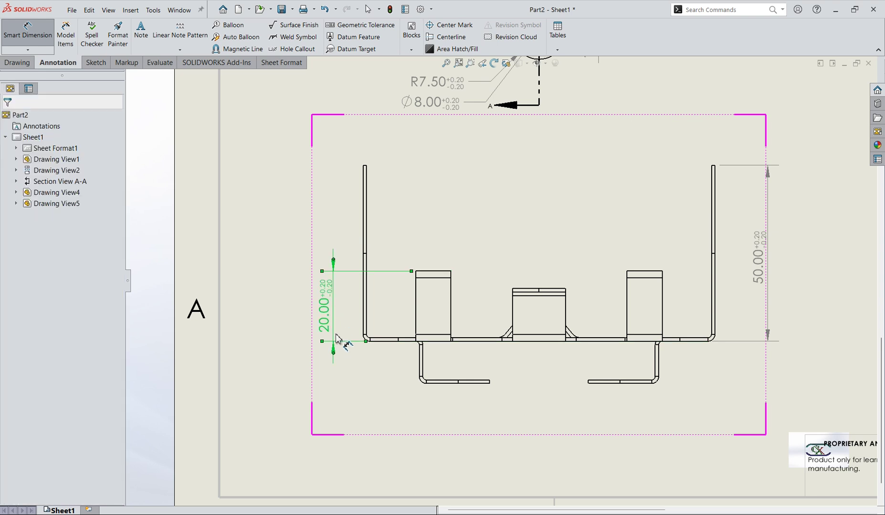
key(Escape)
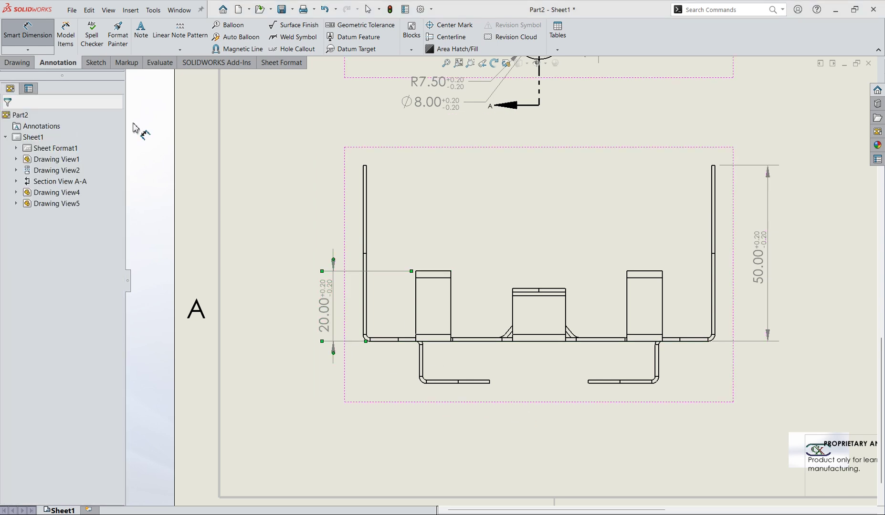
Step: Dimension the vertical distance from the base's upper face to the underside of the lower-left bent flange, placing the text below the flange
click(29, 29)
click(29, 37)
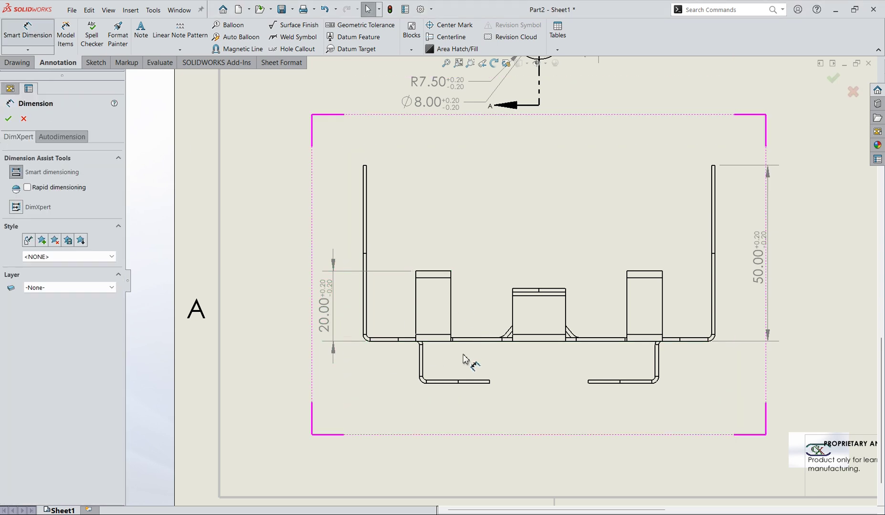
scroll(387, 346, down, 5)
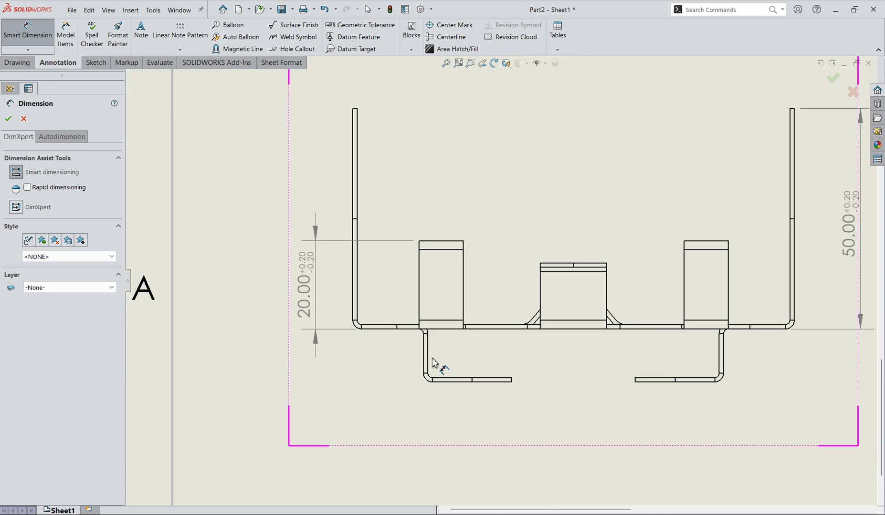
click(382, 300)
click(467, 381)
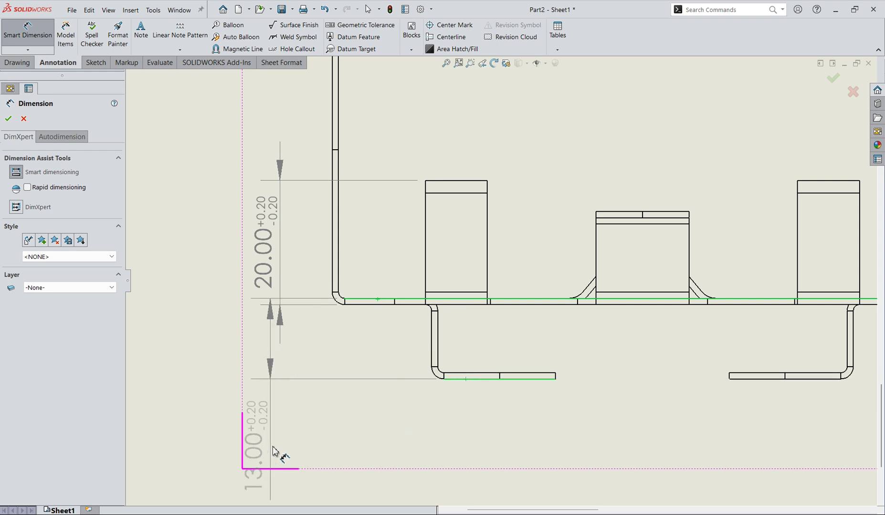
click(374, 448)
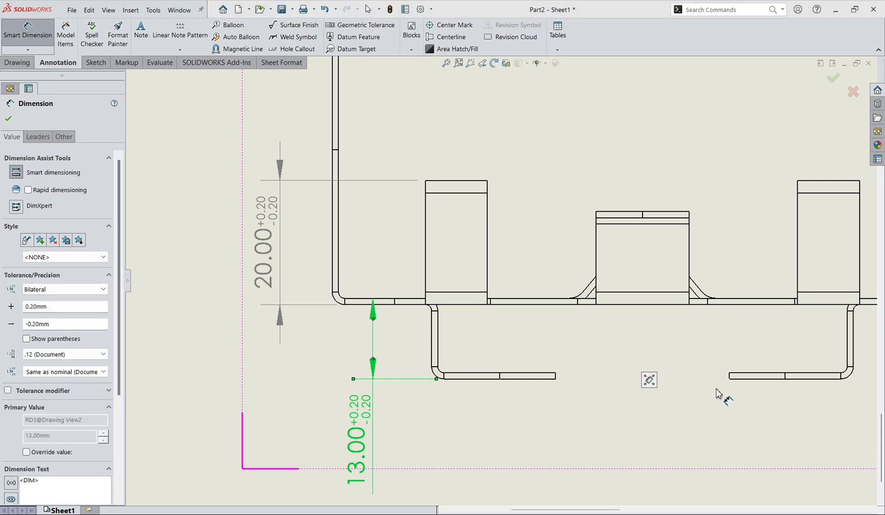
Step: Dimension the horizontal length of the lower-right bent flange from its free end to its outer vertical face, placing it below
scroll(725, 383, down, 1)
click(508, 251)
click(660, 223)
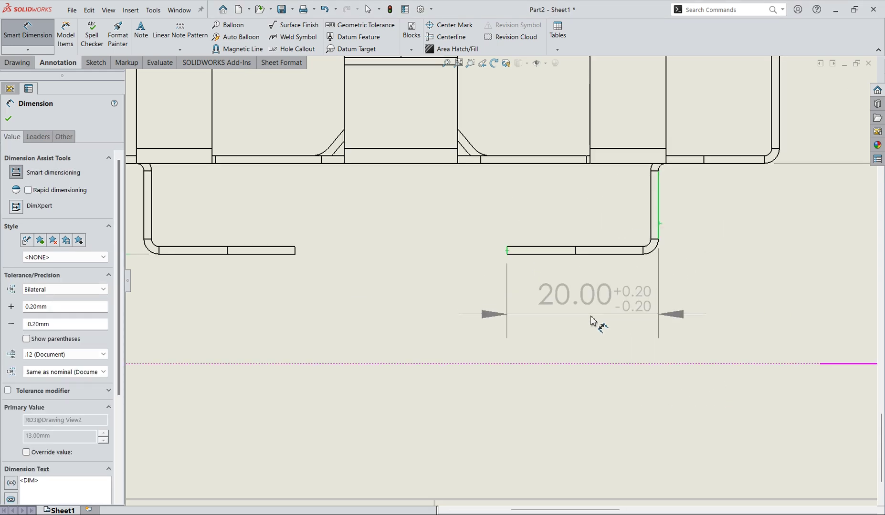
click(583, 322)
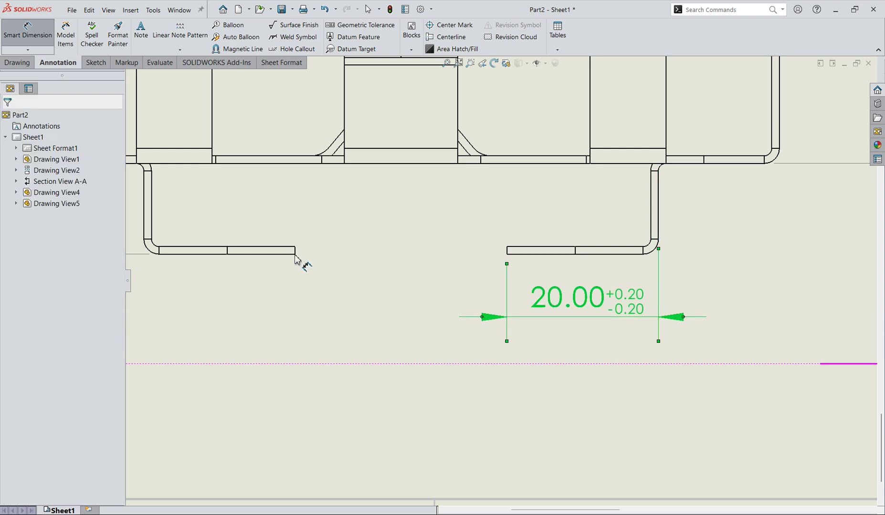
Step: Dimension the gap between the two lower flanges in line with the flange-length dimension, flip its arrows inward, and finish dimensioning
click(421, 254)
click(507, 252)
click(295, 251)
click(400, 324)
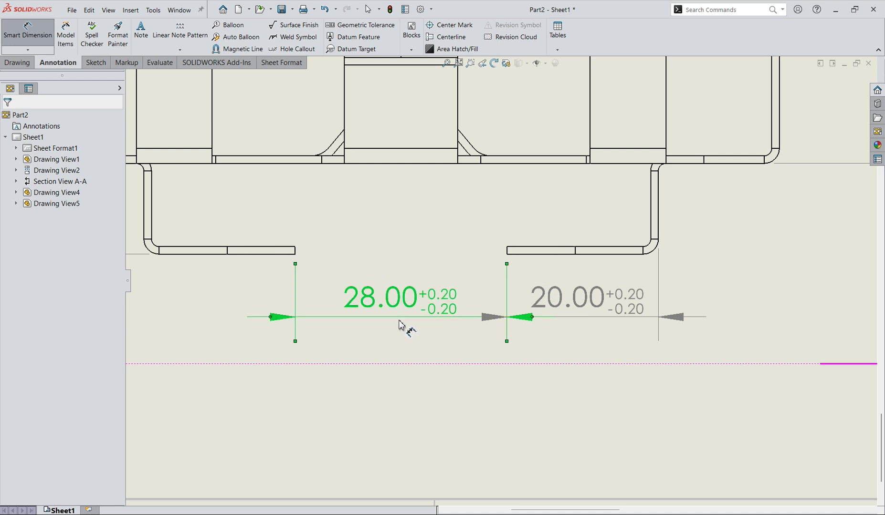
click(270, 317)
key(Escape)
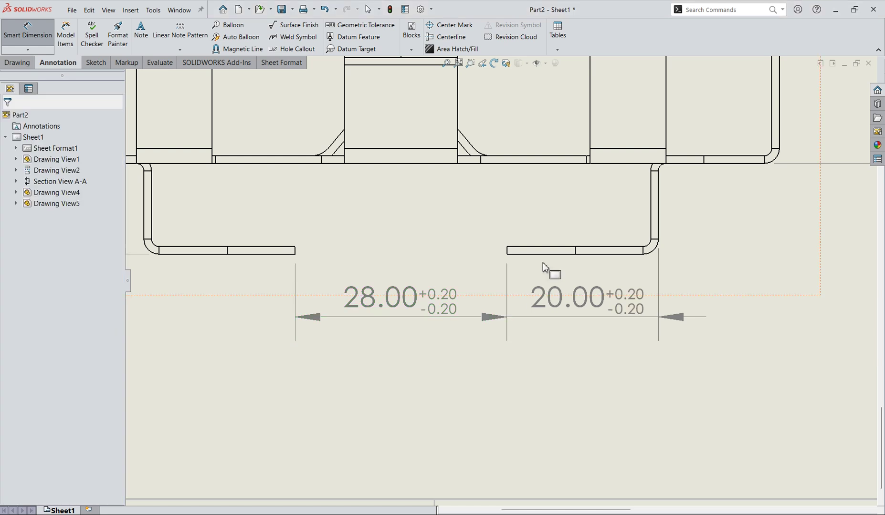
Step: Dimension the center tab's height from its upper edge to the base's underside, placing it between the right wall and the wall-height dimension
scroll(549, 253, up, 3)
click(28, 32)
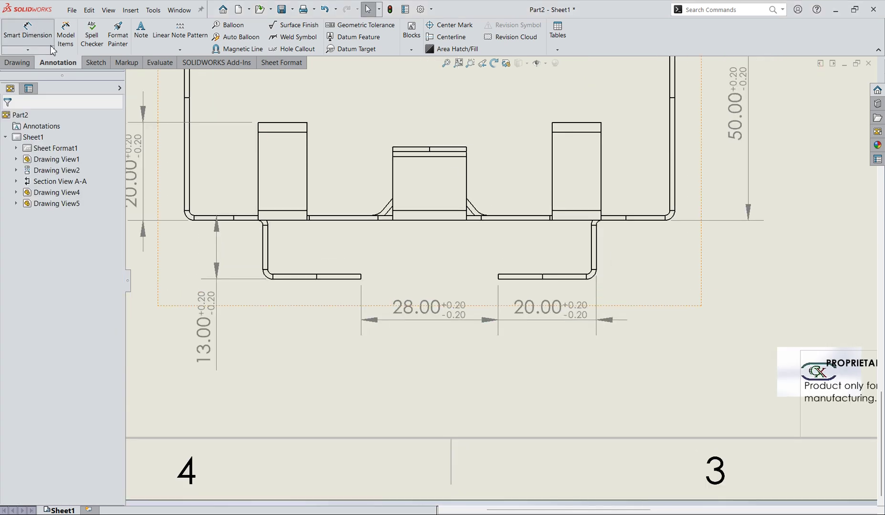
click(414, 148)
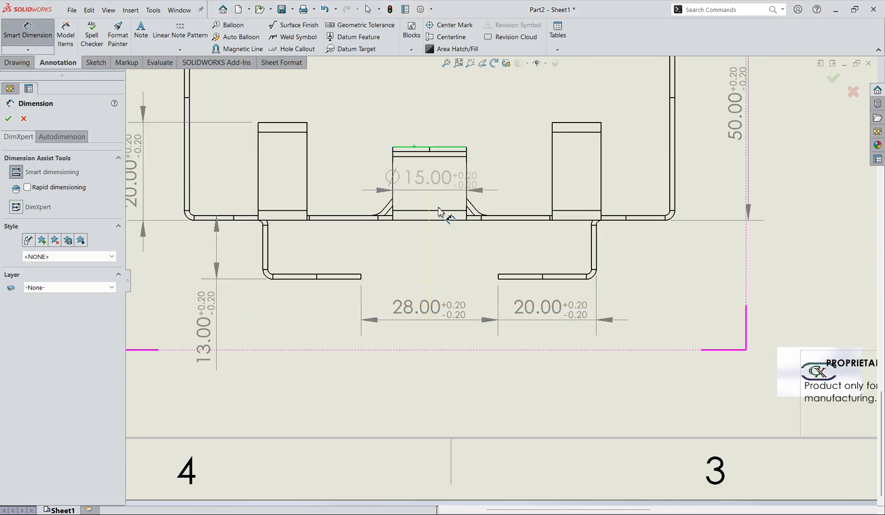
click(448, 220)
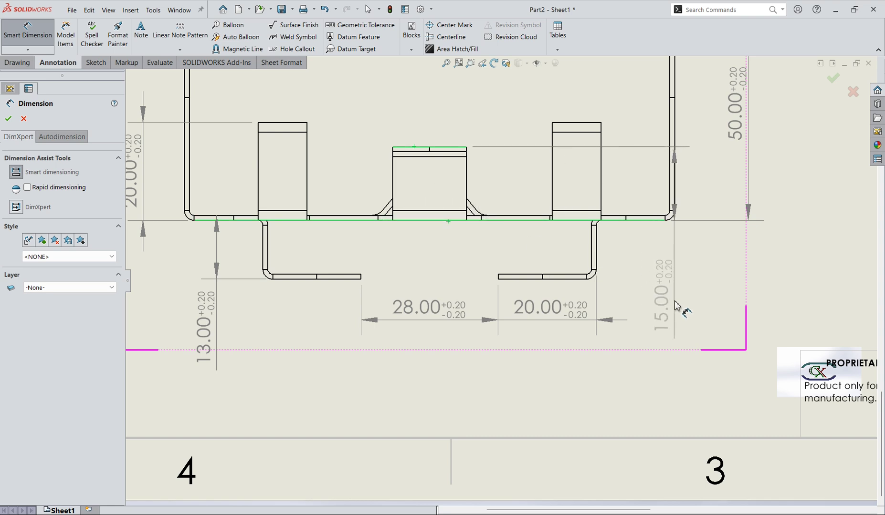
click(715, 291)
Step: In section A-A, dimension the lowest flange's vertical length from the horizontal bend's upper face to its free end, placing it left of the flange
scroll(592, 197, up, 5)
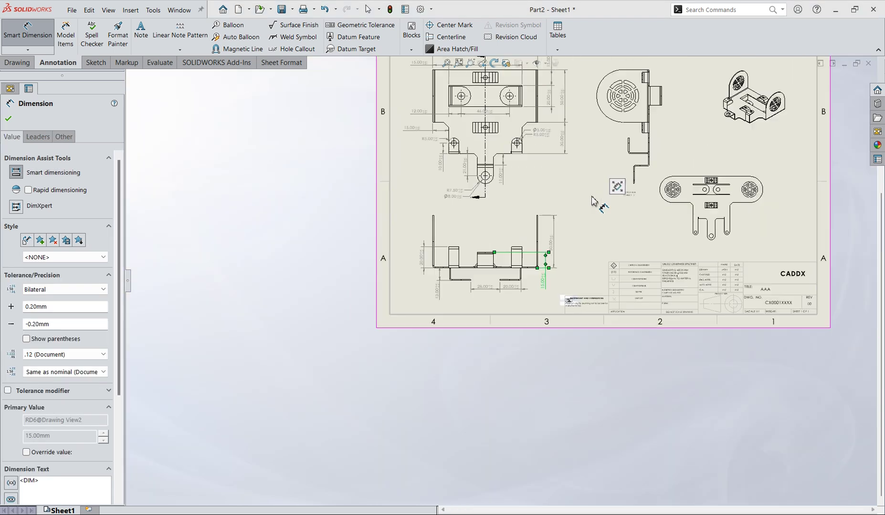
scroll(719, 210, down, 2)
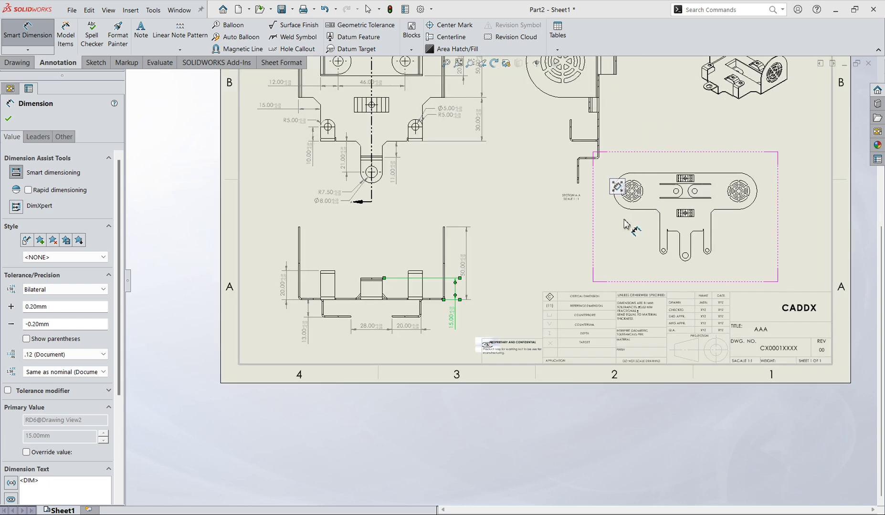
scroll(579, 159, down, 6)
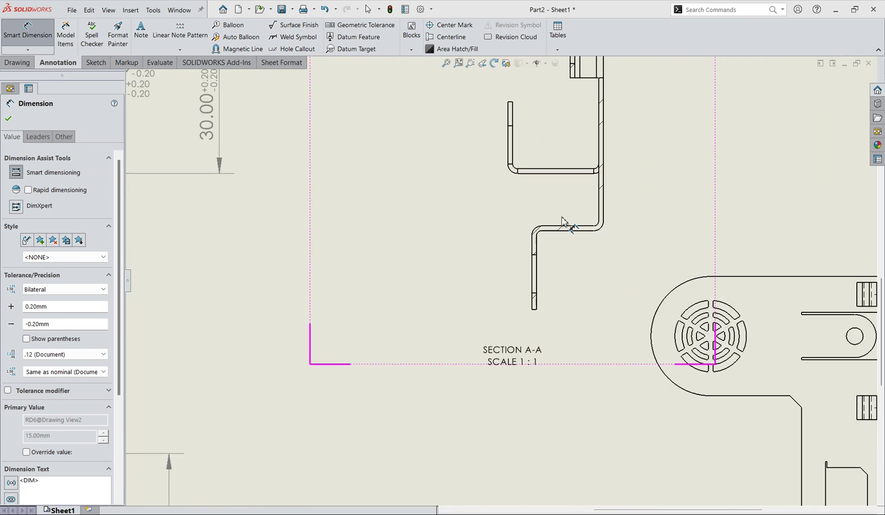
click(562, 231)
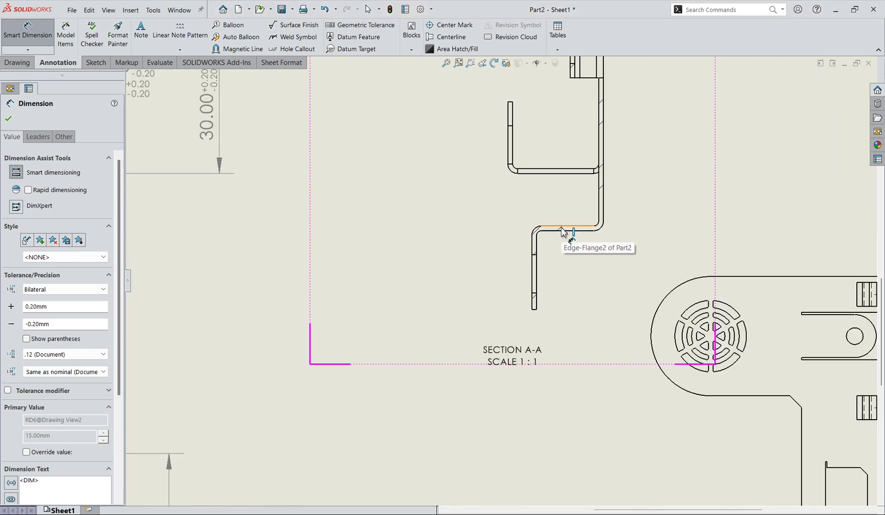
click(534, 310)
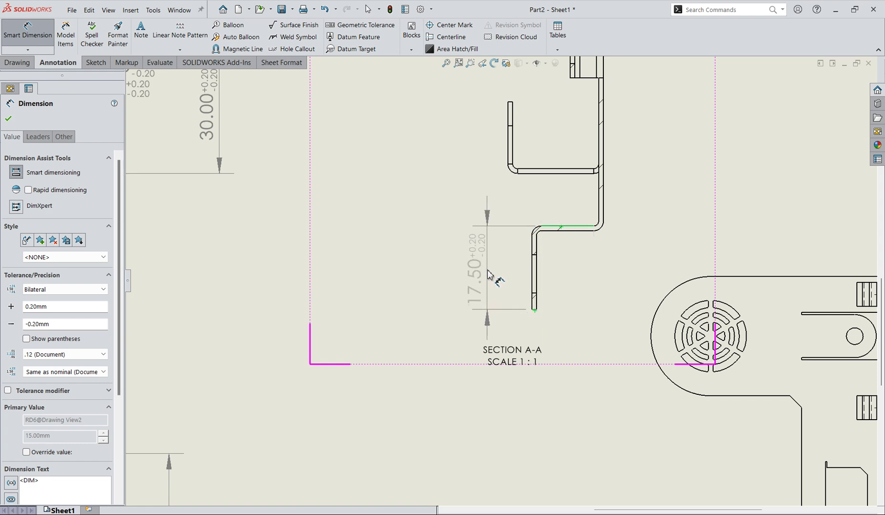
click(495, 279)
Step: Dimension the upper flange's vertical height in section A-A, from its free end to the horizontal leg's underside, placing it left of the flange
scroll(520, 134, down, 2)
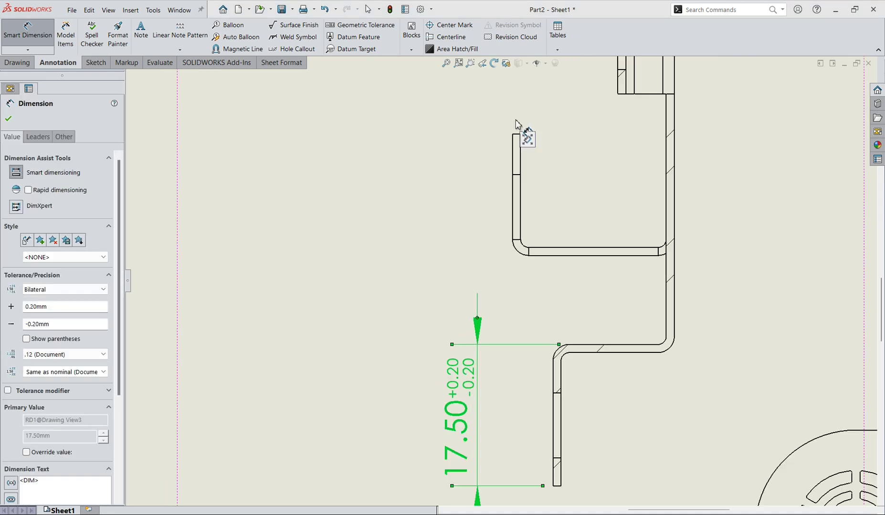
scroll(514, 162, down, 2)
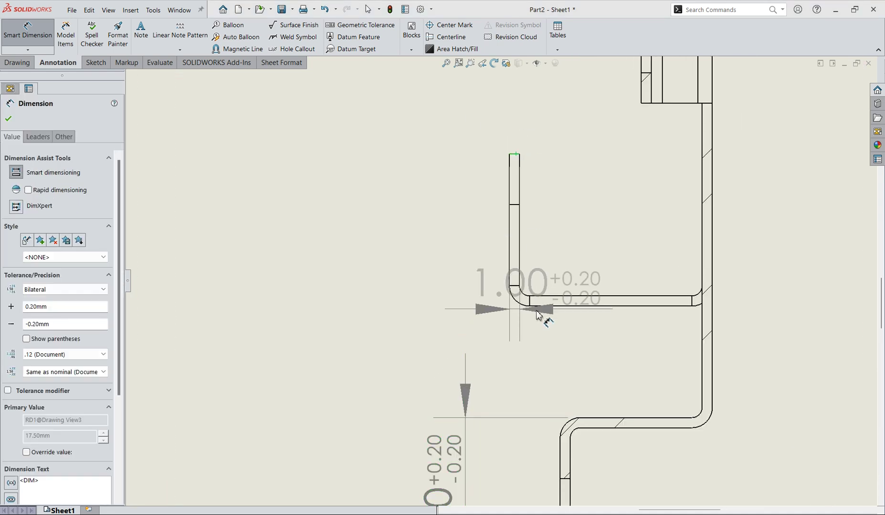
click(540, 307)
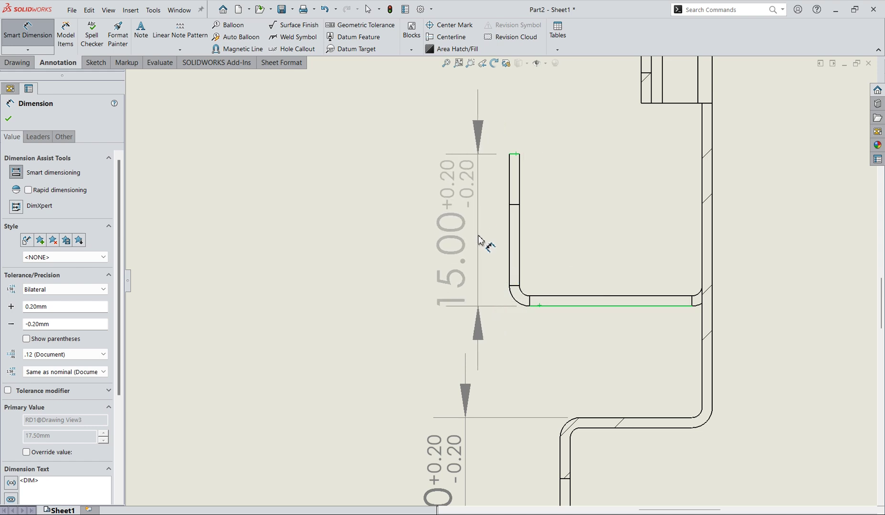
scroll(479, 240, up, 3)
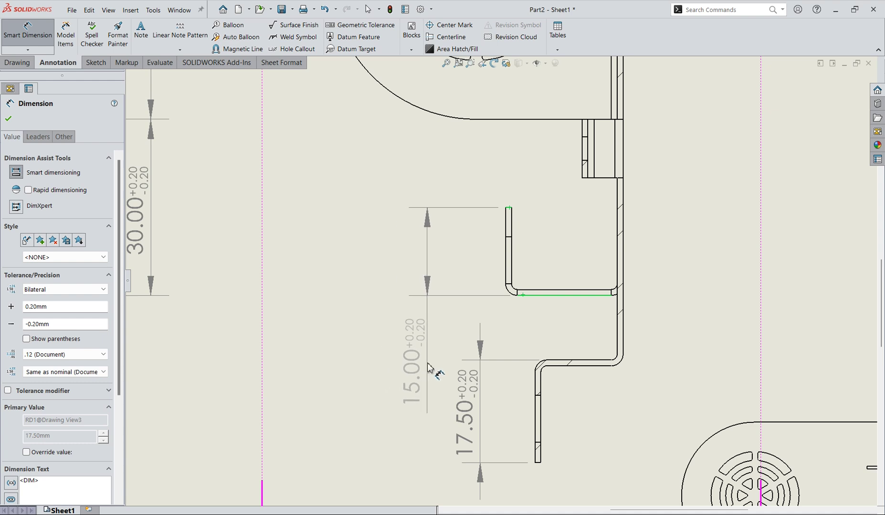
click(431, 368)
Step: In section A-A, dimension the horizontal depths of the lowest and upper flanges to the base's outer face, placing both right of the view
scroll(596, 398, down, 1)
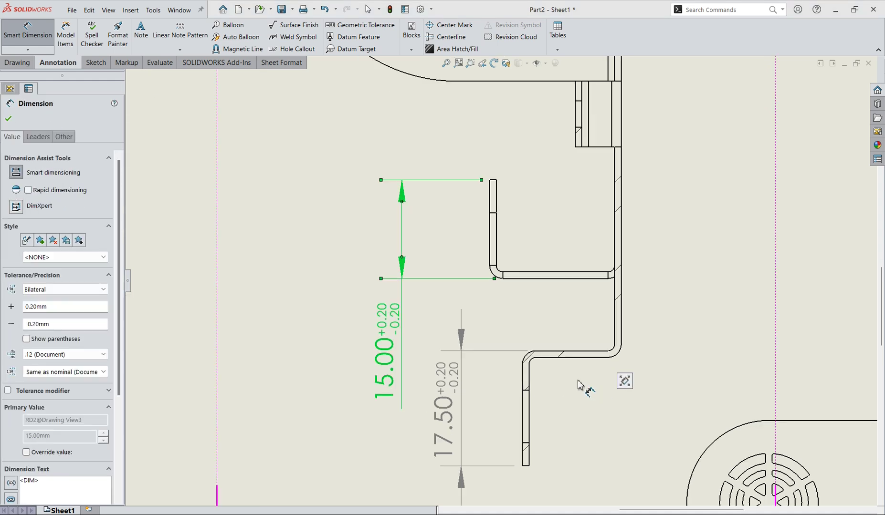
click(523, 389)
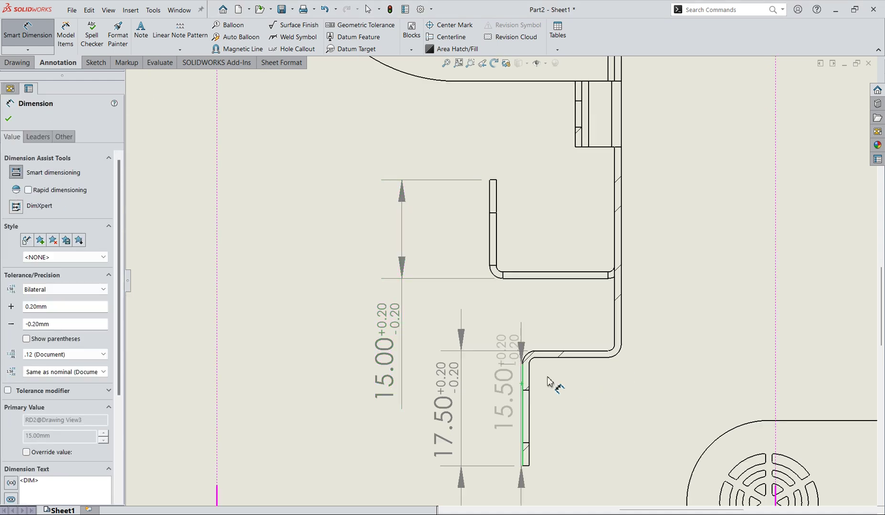
click(622, 340)
scroll(561, 472, up, 3)
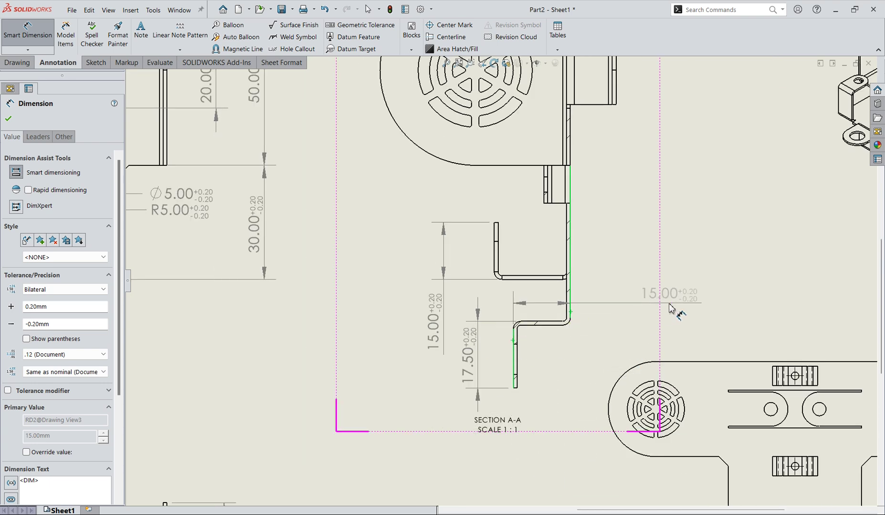
click(670, 304)
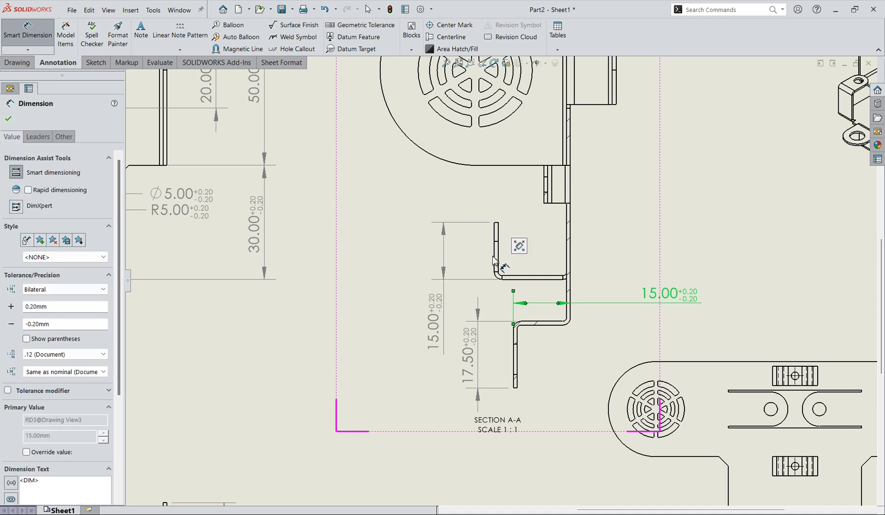
click(574, 261)
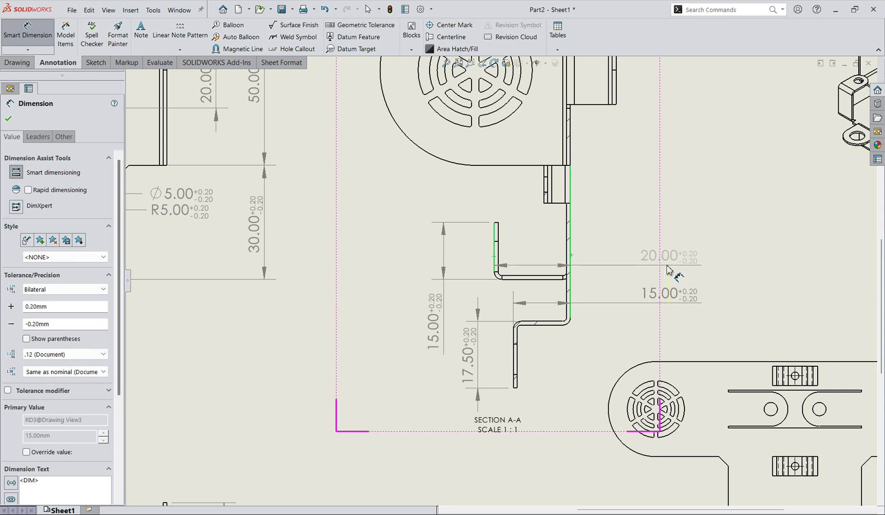
click(669, 267)
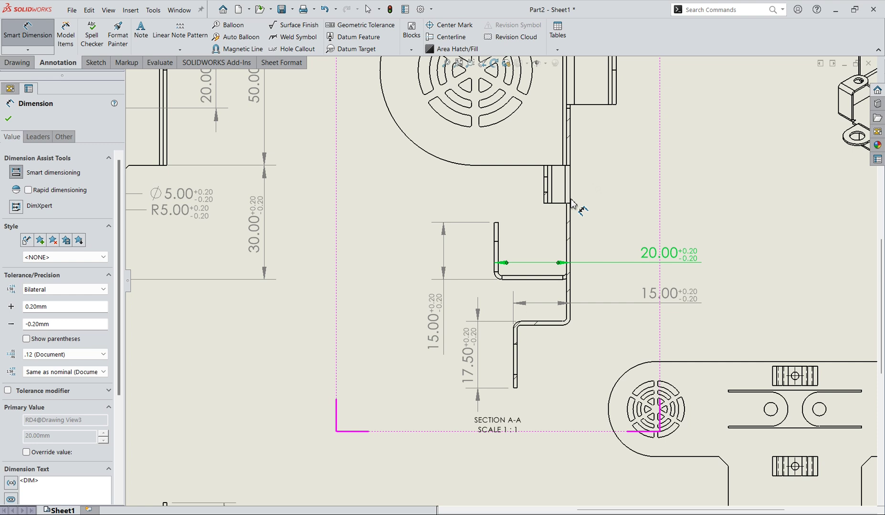
Step: Dimension the vertical offset between the side wall's upper edge and the upper small bridge's top edge in section A-A, placing it above right
scroll(571, 199, up, 5)
scroll(571, 201, down, 5)
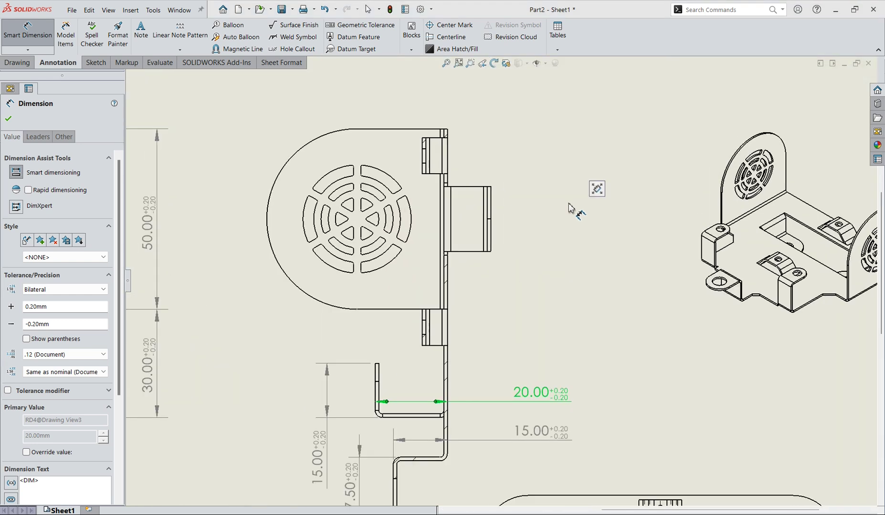
scroll(426, 146, down, 2)
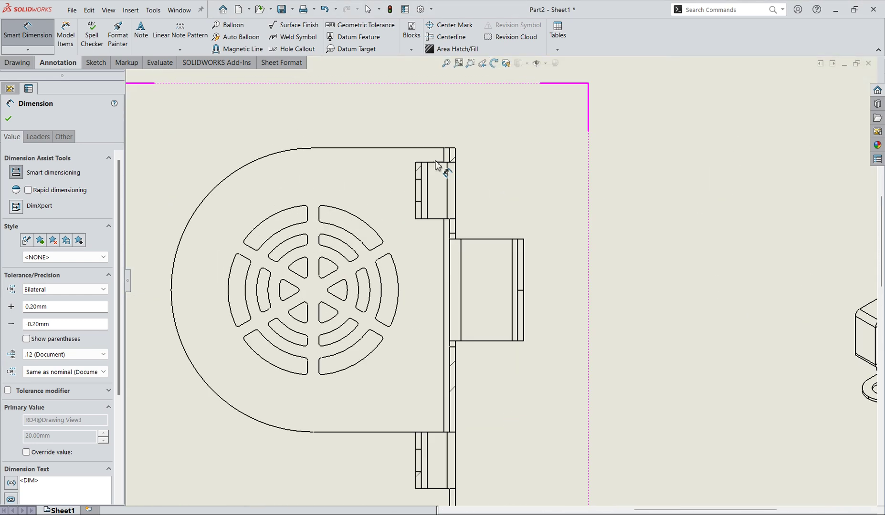
click(436, 163)
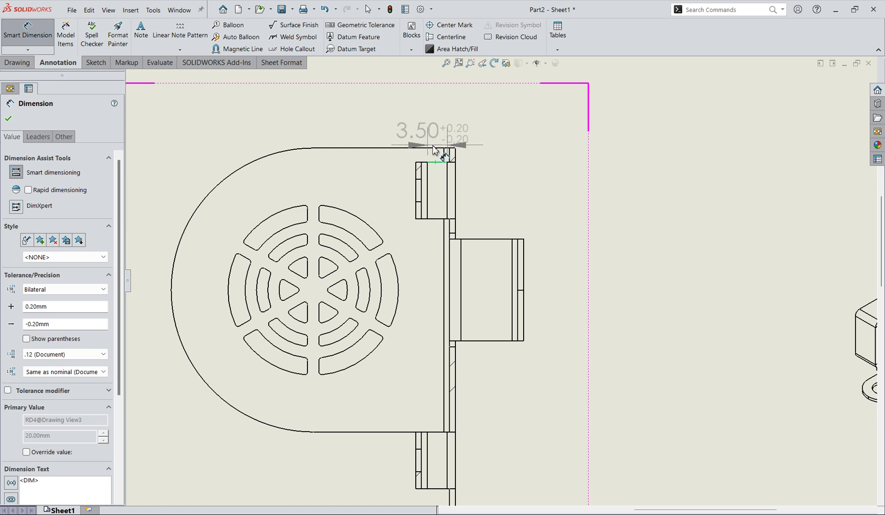
click(433, 148)
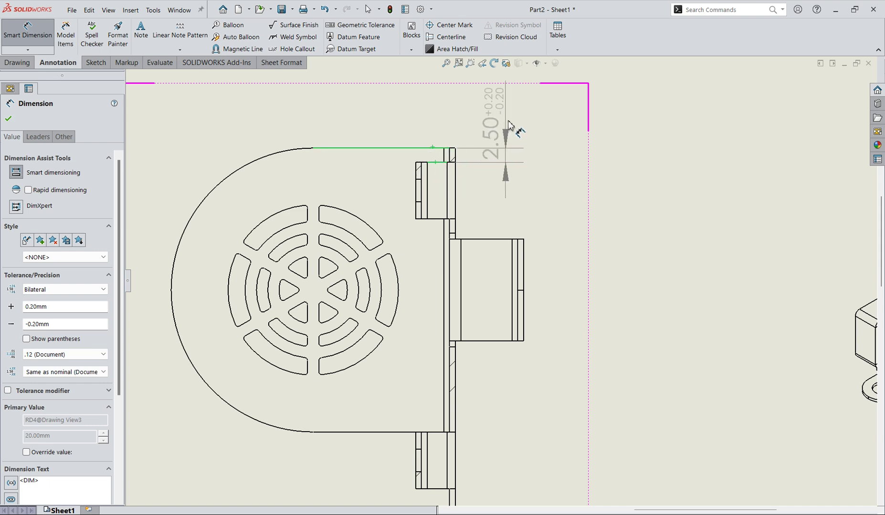
click(505, 96)
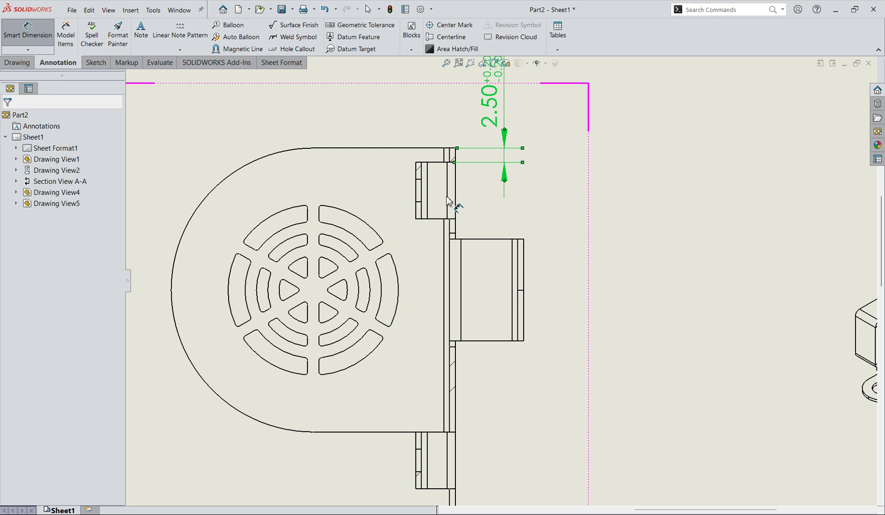
Step: Dimension the upper small bridge's vertical width in section A-A, placing it right of the protruding center tab
scroll(497, 281, up, 1)
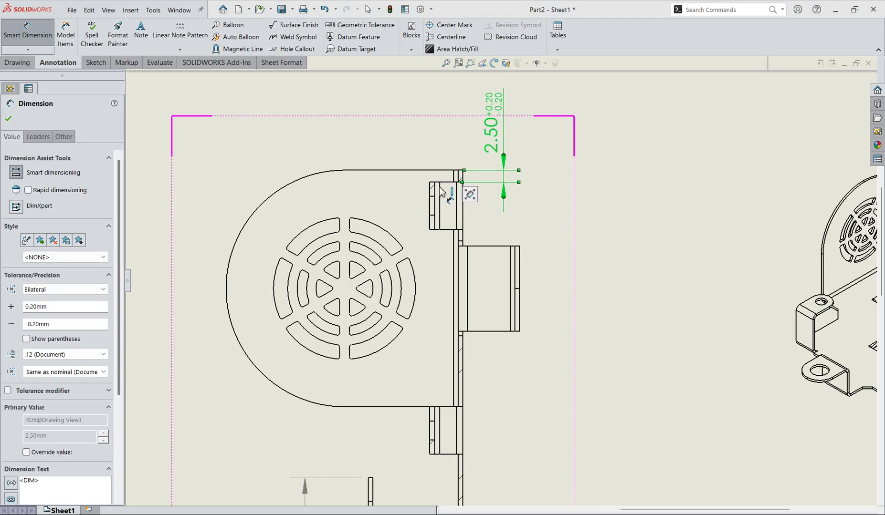
click(446, 183)
click(444, 229)
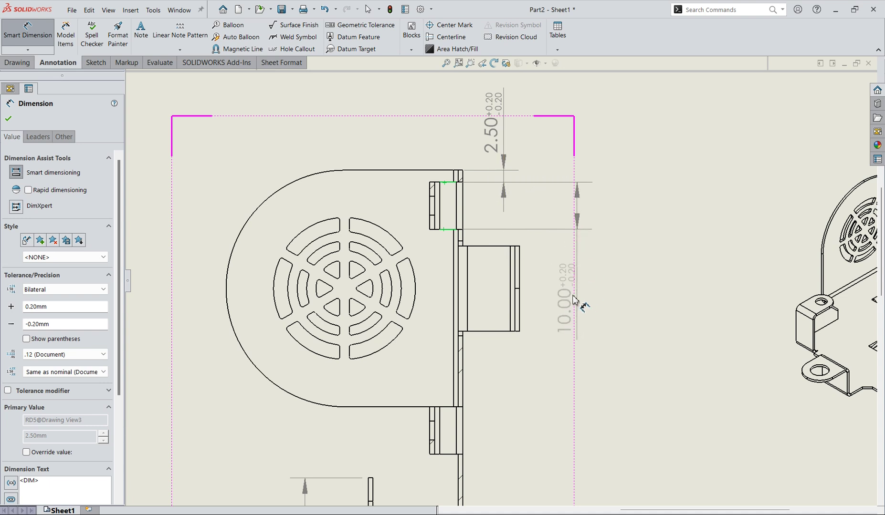
click(568, 289)
Step: Dimension the radius of the side wall's rounded end in section A-A, placing it below left of the arc
scroll(386, 335, up, 3)
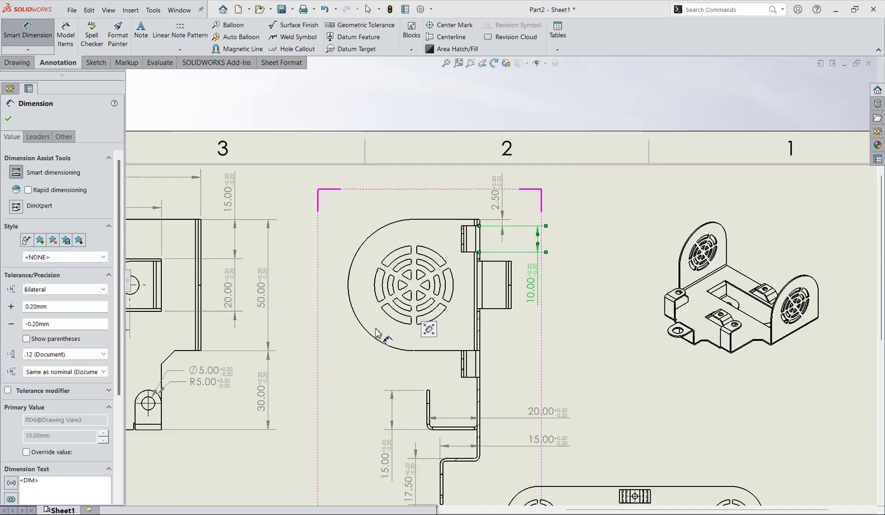
scroll(383, 332, down, 2)
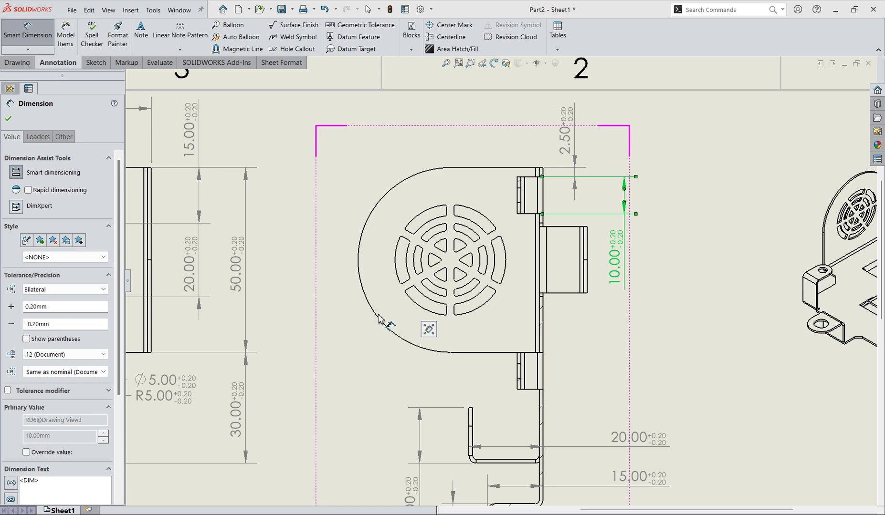
click(380, 321)
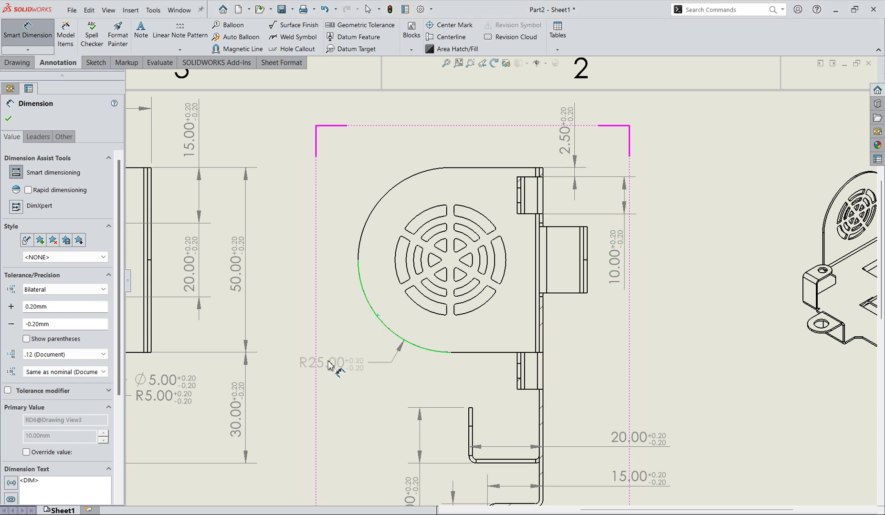
click(329, 365)
Step: Dimension from the side wall's upper edge to the lower small bridge's bottom edge in section A-A, placing it outside the bridge-width dimension
scroll(502, 281, up, 1)
click(500, 187)
scroll(528, 354, down, 3)
click(519, 373)
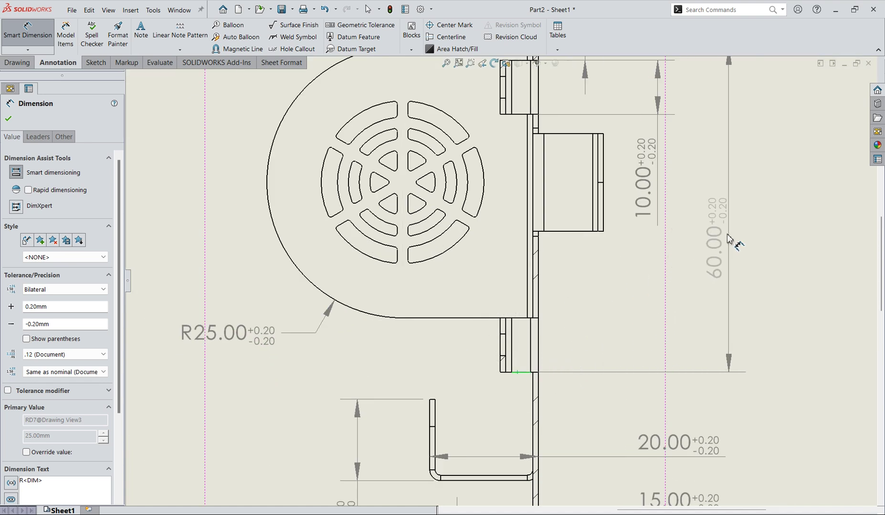
click(702, 221)
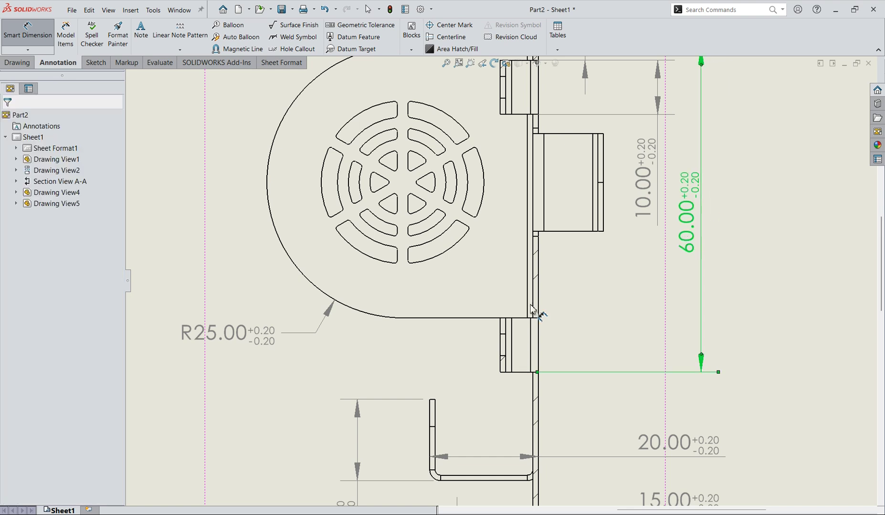
Step: In the front view, dimension from the base's top edge to the lower bridge hole's center, placing it left of the part, and finish dimensioning
scroll(377, 336, up, 5)
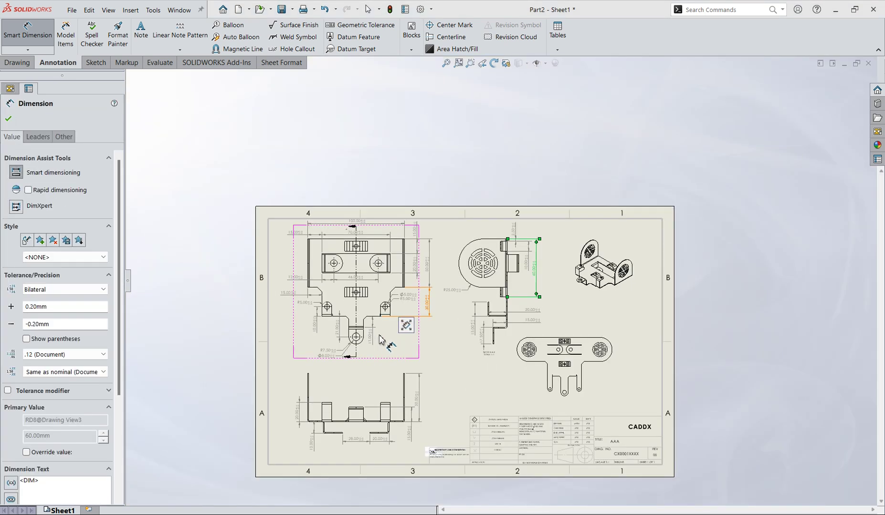
scroll(395, 246, down, 6)
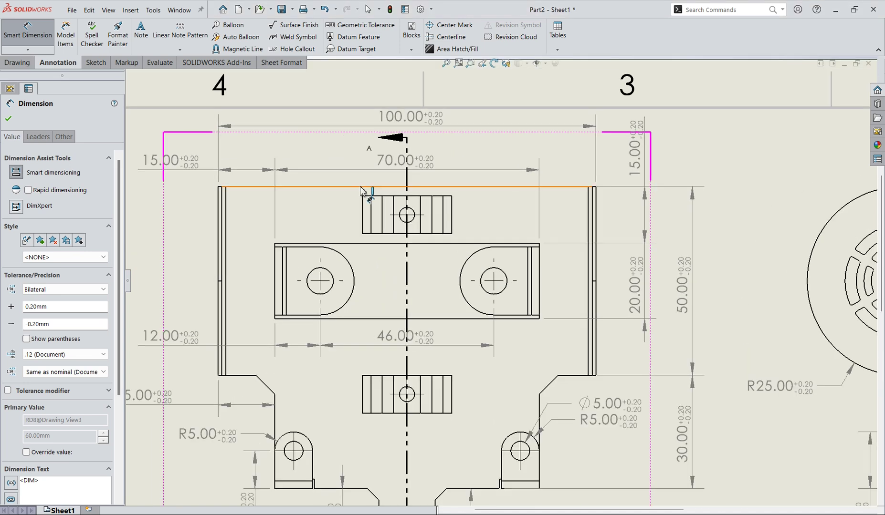
click(360, 187)
click(407, 388)
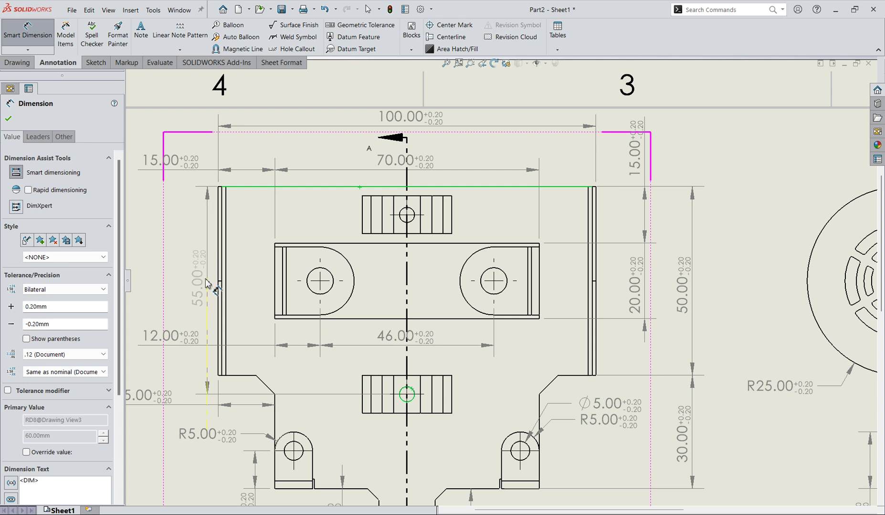
click(206, 283)
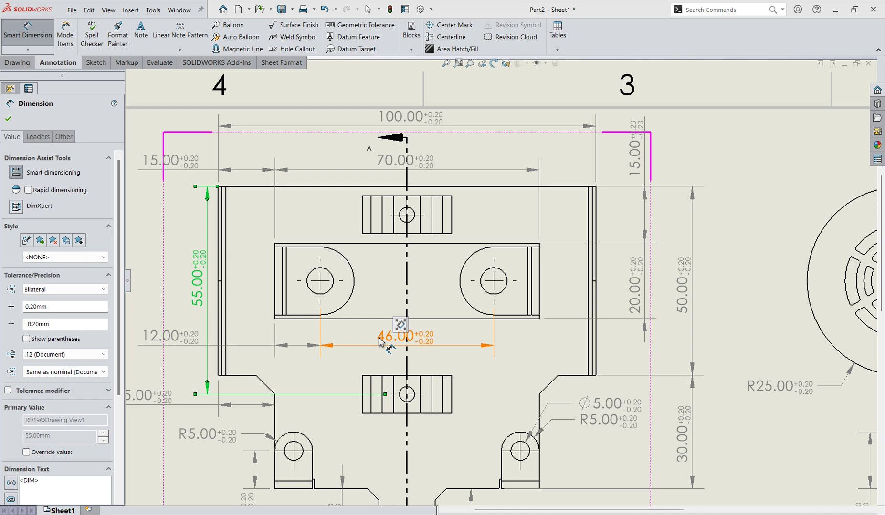
key(Escape)
key(Escape)
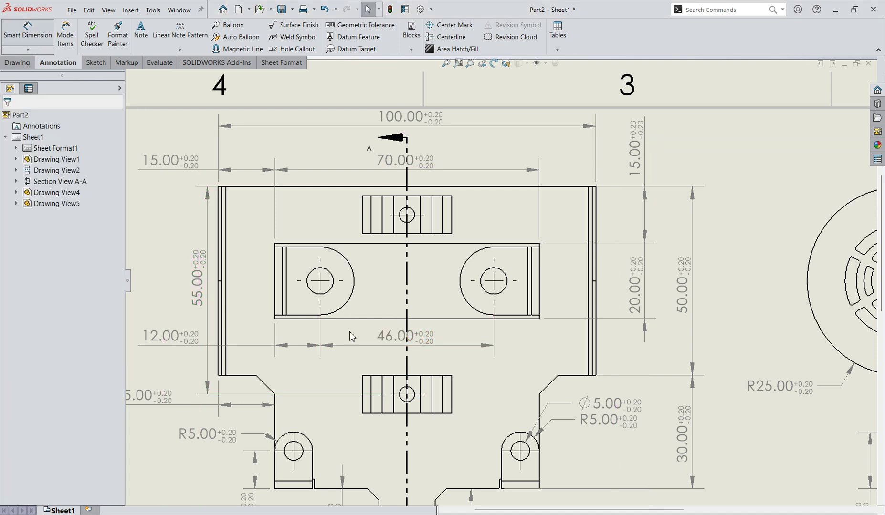
Step: Dimension the diameters of the lower bridge's hole and the right rounded tab's hole in the front view, and finish dimensioning
click(414, 395)
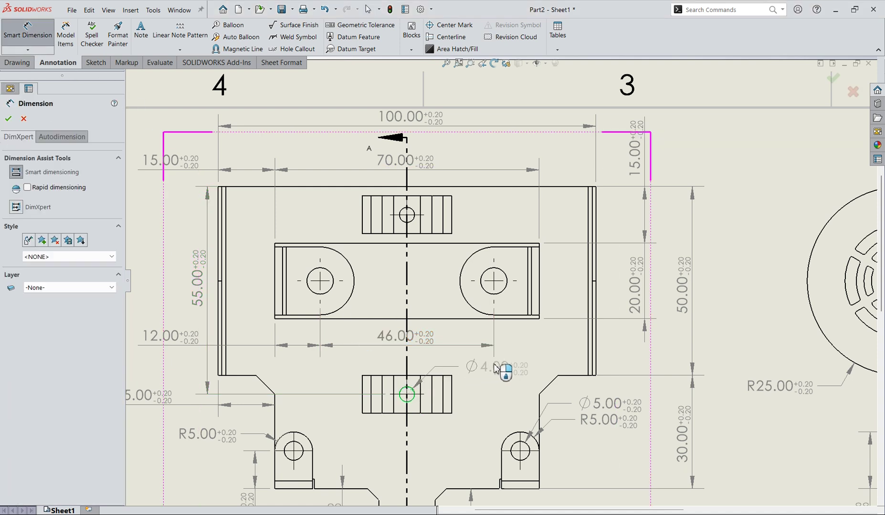
click(492, 370)
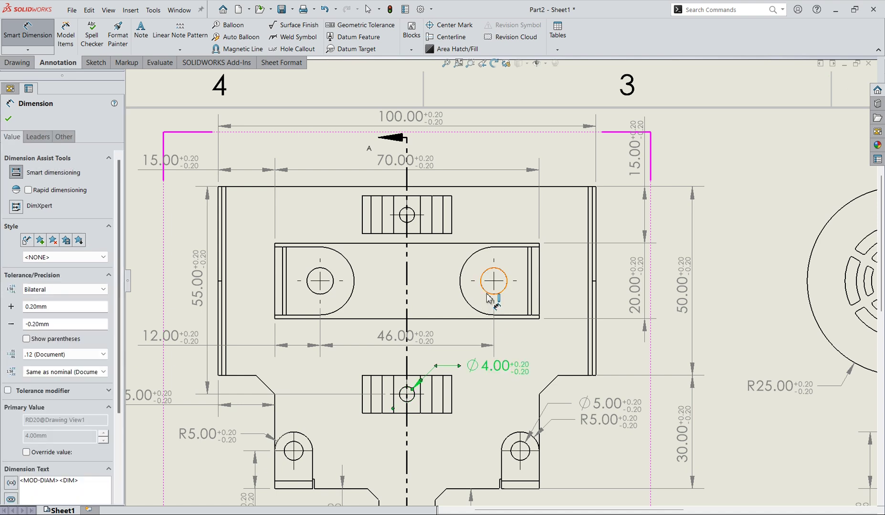
click(489, 293)
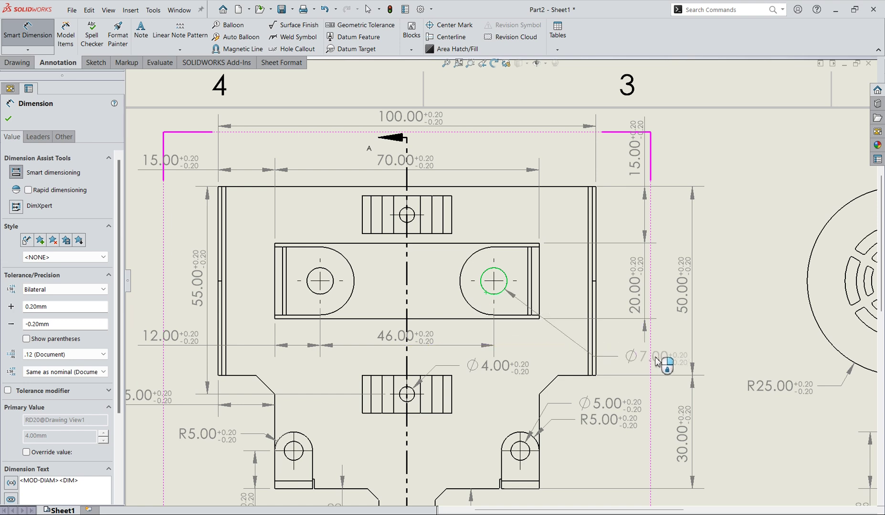
click(657, 362)
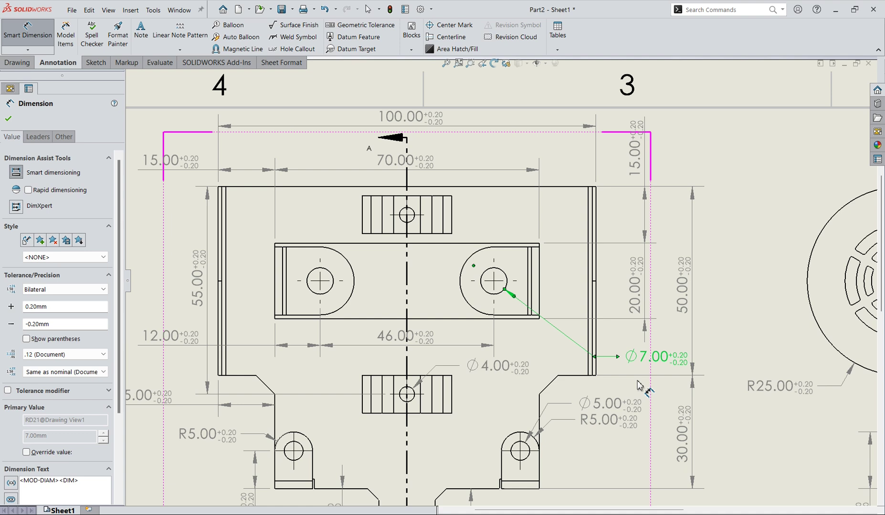
scroll(530, 420, up, 1)
key(Escape)
Step: Add a chamfer dimension to the base's right shoulder chamfer in the front view, placing it below right of the part
scroll(504, 426, up, 1)
scroll(503, 426, down, 2)
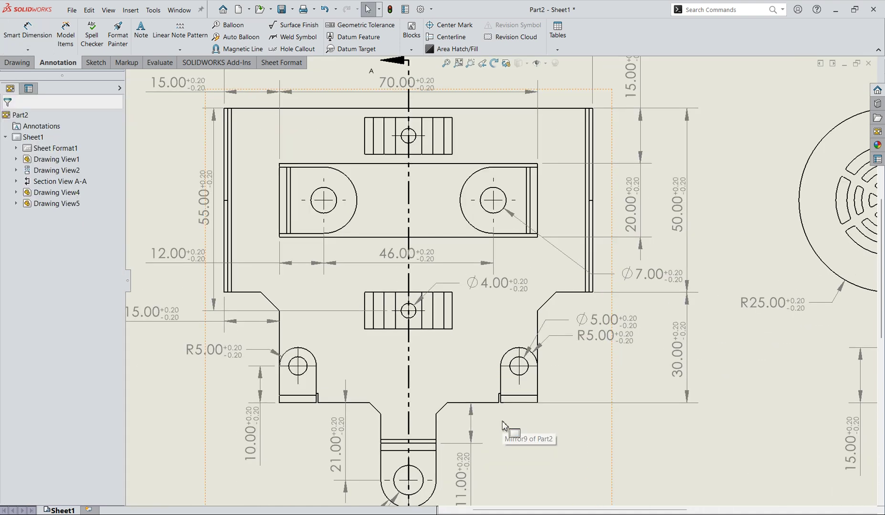
scroll(502, 425, up, 1)
click(14, 28)
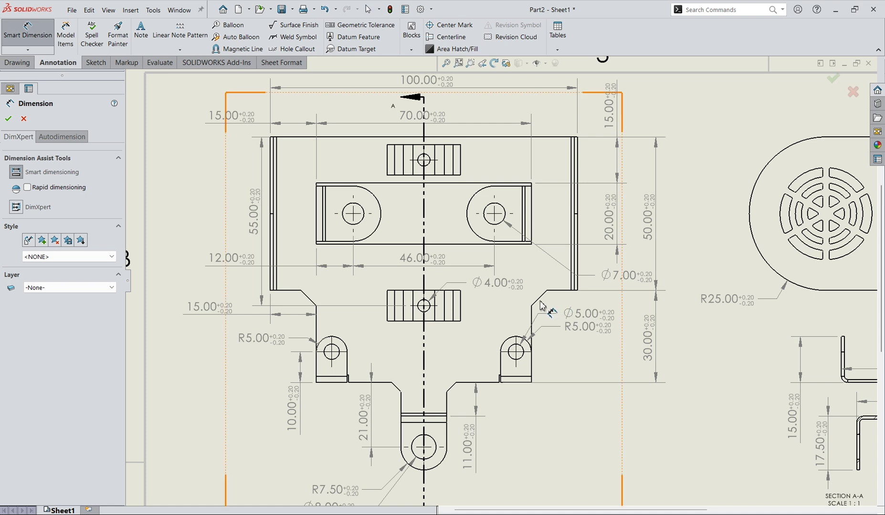
key(Escape)
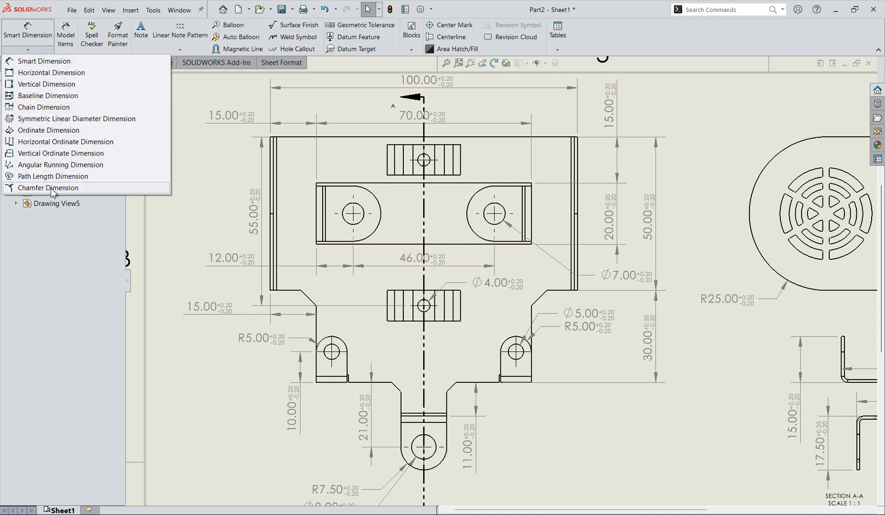
click(48, 188)
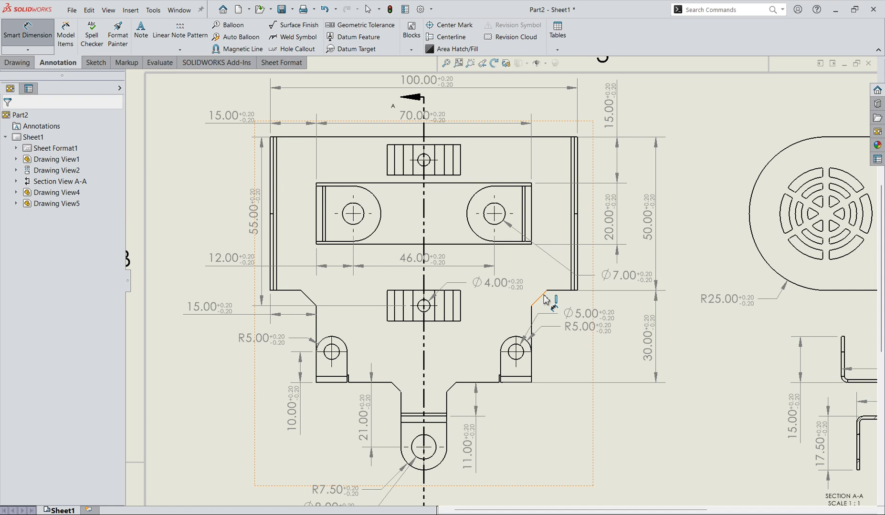
click(532, 324)
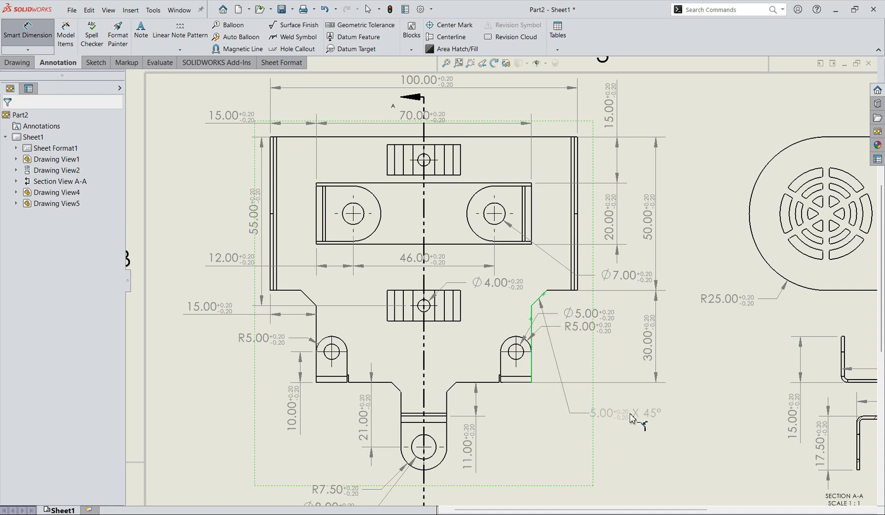
click(655, 408)
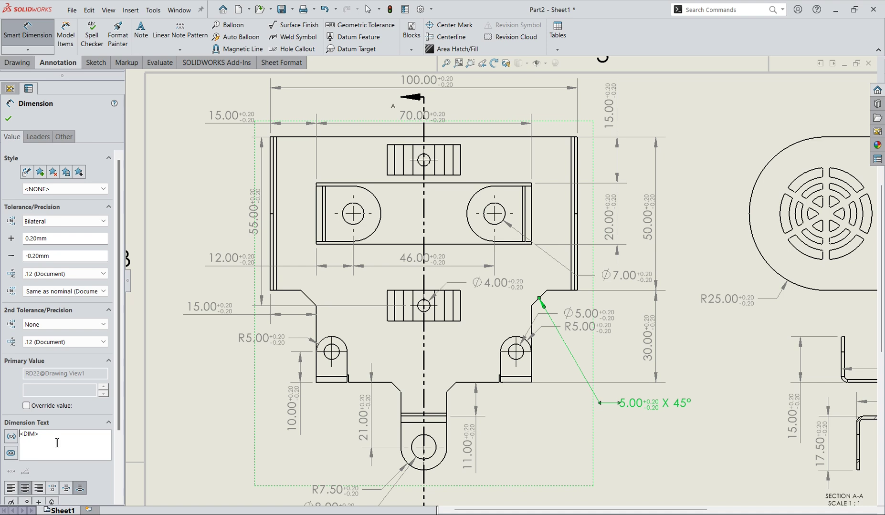
Step: Add the text "Both side" above the base's shoulder chamfer dimension and move the dimension slightly lower beside the part
text(Both si)
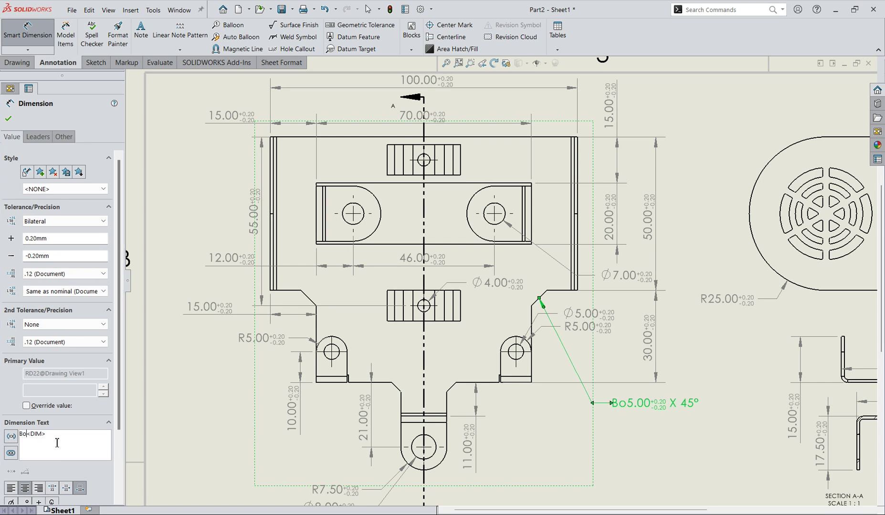
text(de)
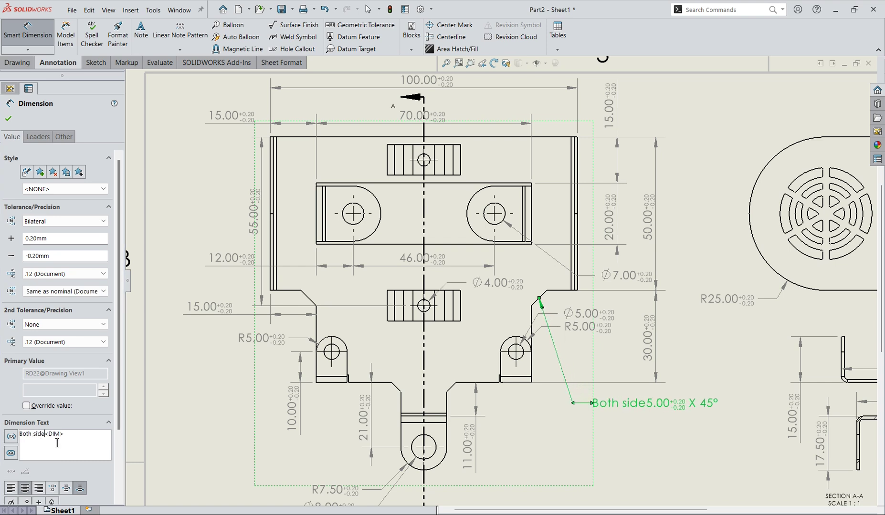
key(Return)
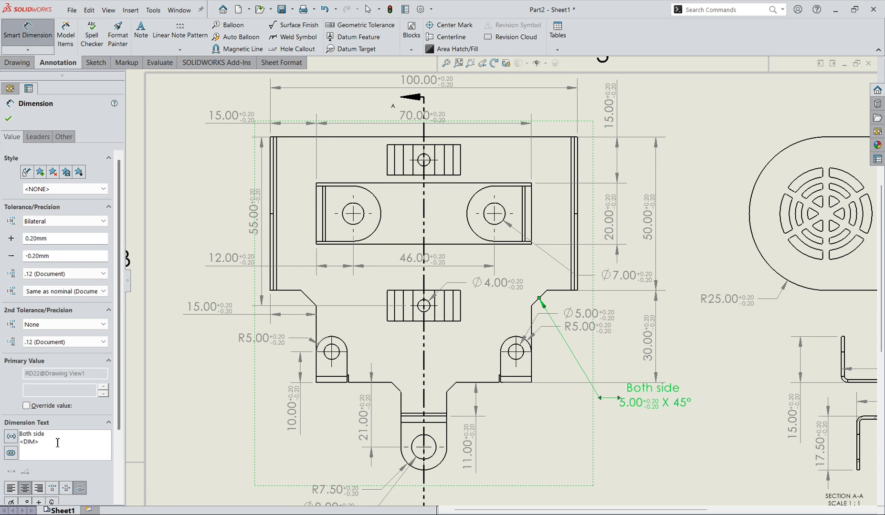
click(9, 119)
drag(631, 388, 637, 413)
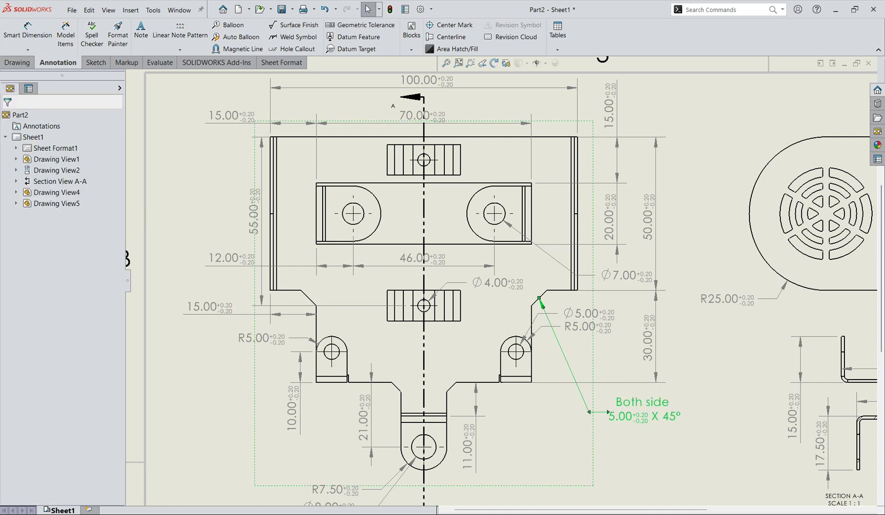
key(Escape)
Step: Add a chamfer dimension to the right chamfer above the central lower tab in the front view, with "Both side" on the line above it
click(28, 49)
click(28, 187)
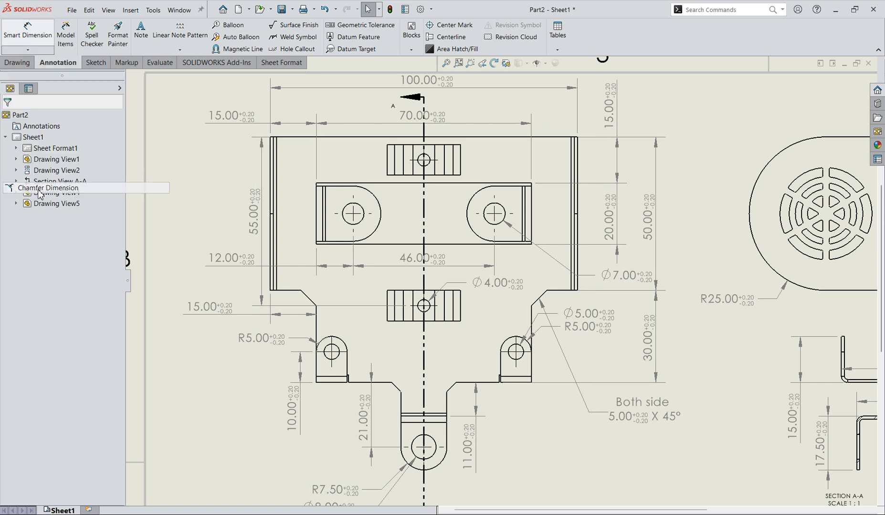
click(446, 401)
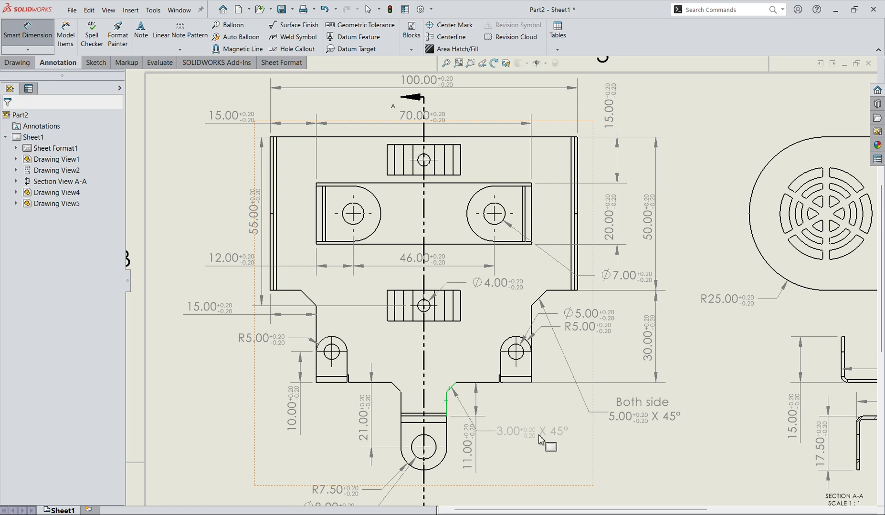
click(564, 435)
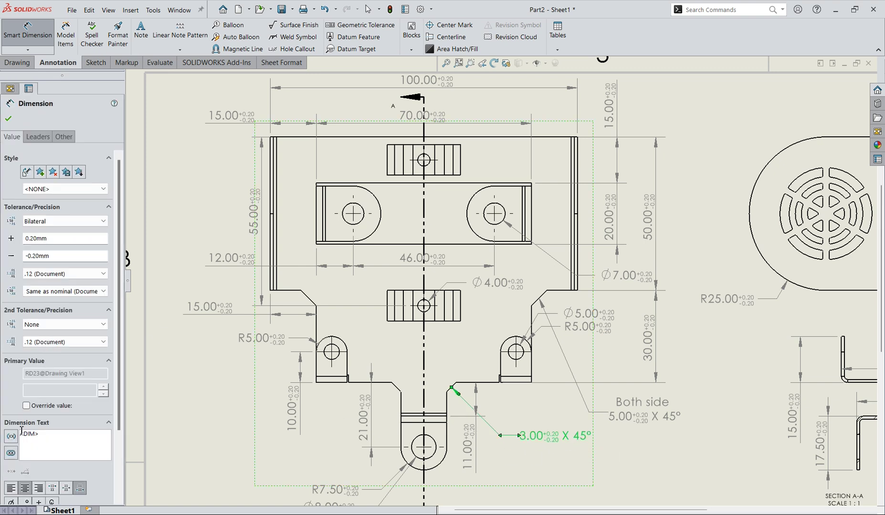
text(Both side)
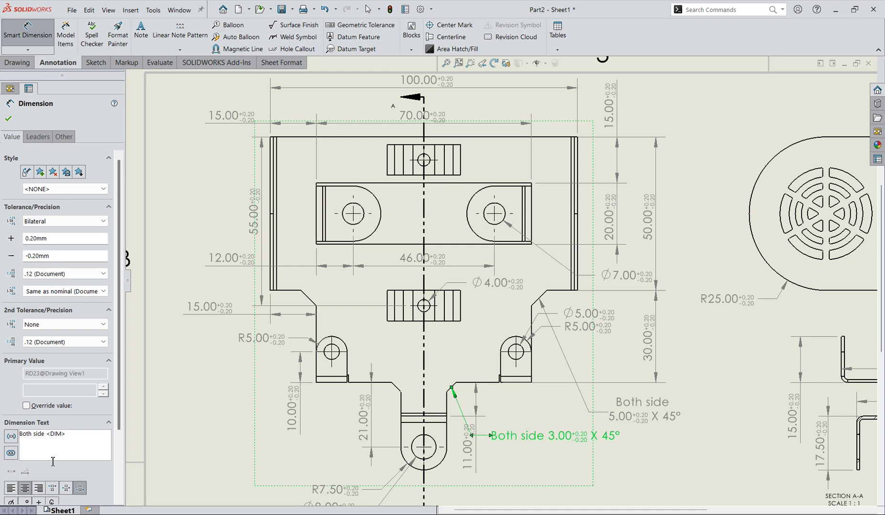
key(Return)
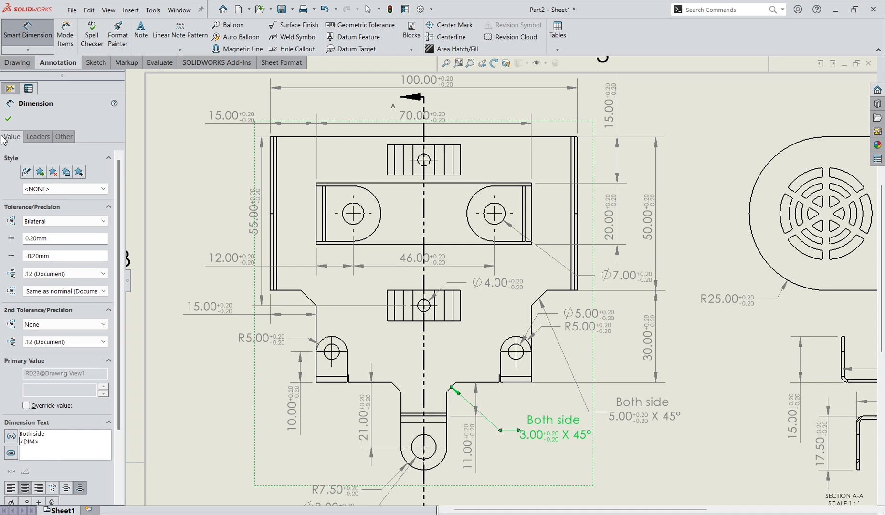
click(8, 120)
Step: Review the dimensions in the front, bottom and section views and the overall sheet layout
scroll(579, 412, up, 3)
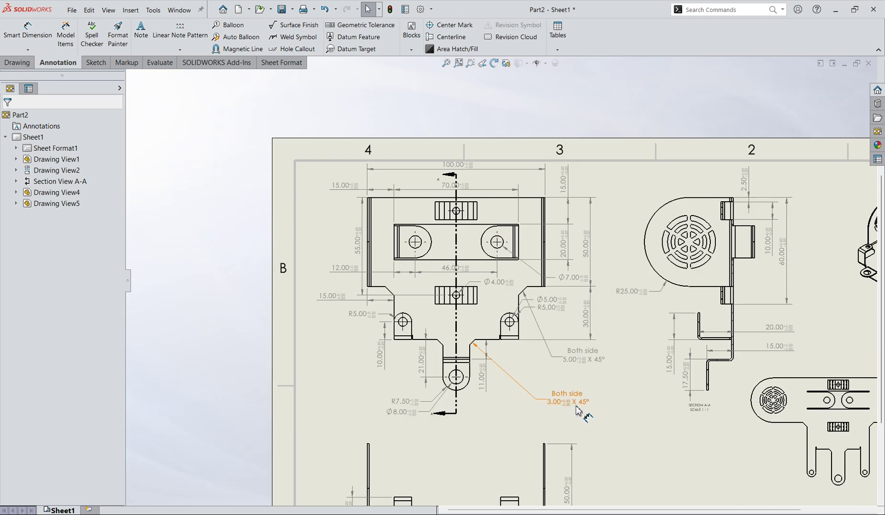
scroll(579, 412, down, 2)
scroll(577, 415, up, 3)
scroll(483, 465, down, 3)
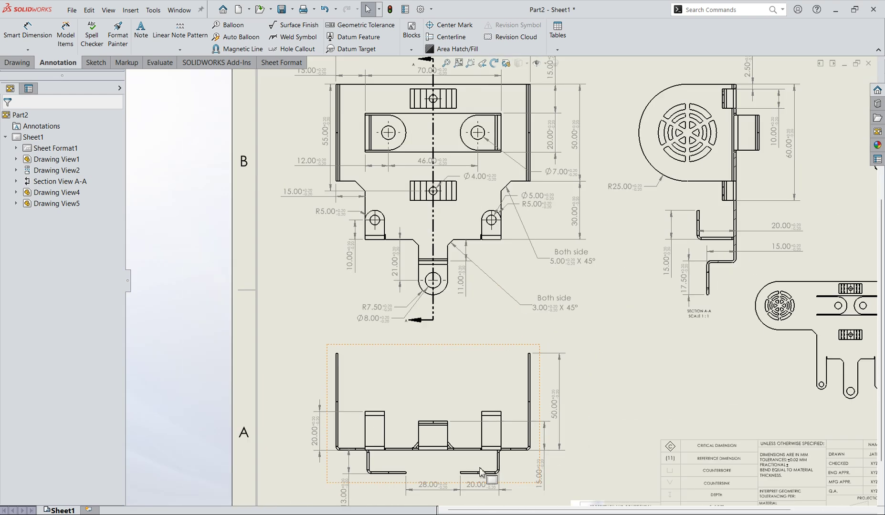
scroll(480, 468, down, 1)
scroll(481, 467, up, 5)
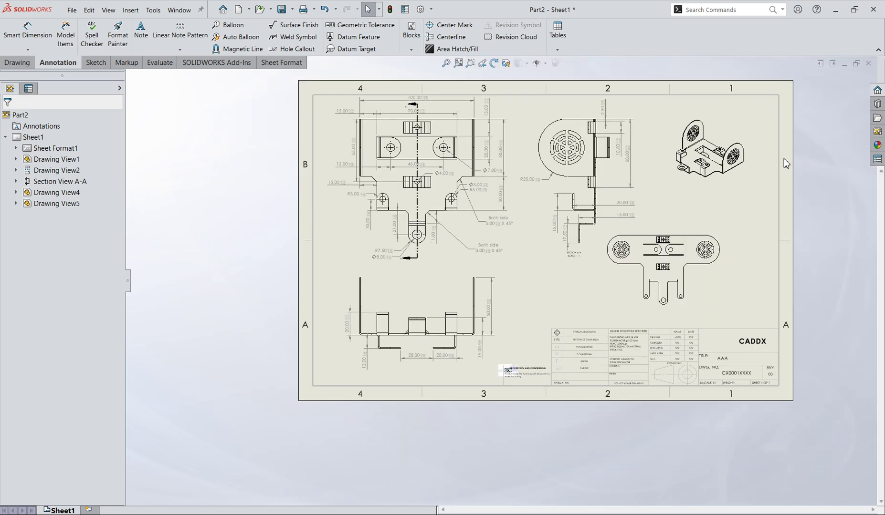
scroll(687, 184, down, 3)
scroll(315, 253, up, 2)
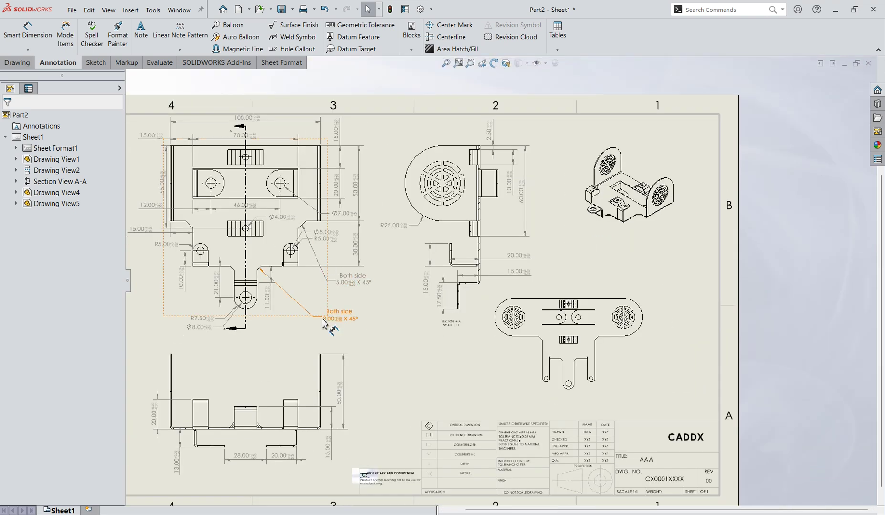
scroll(323, 320, up, 1)
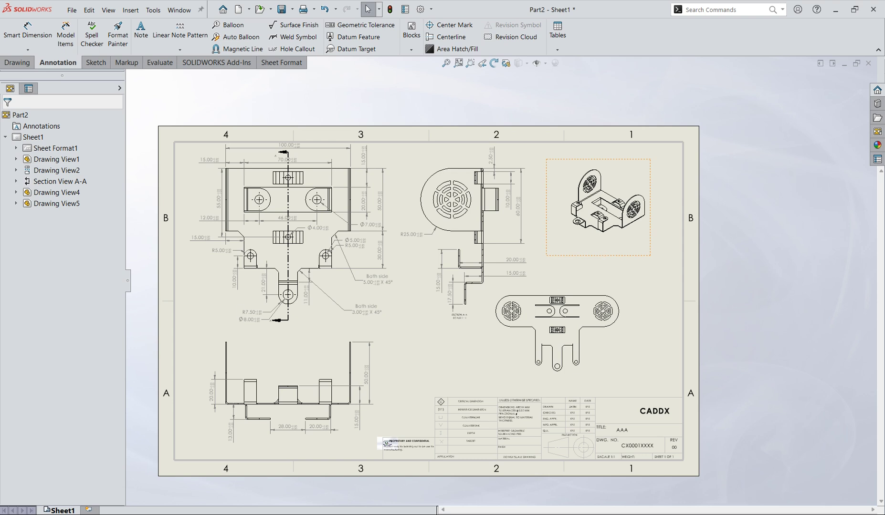
Step: Set the isometric view's display style to Shaded With Edges
click(599, 207)
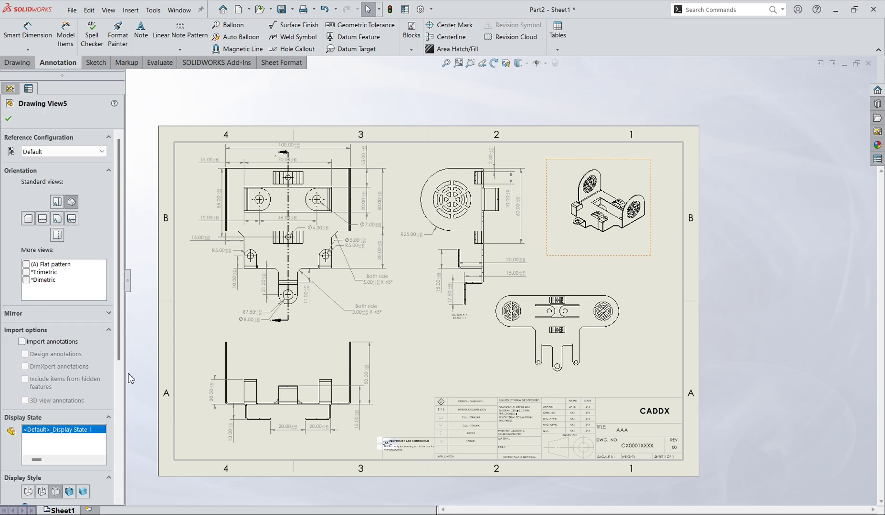
scroll(121, 373, down, 5)
click(70, 366)
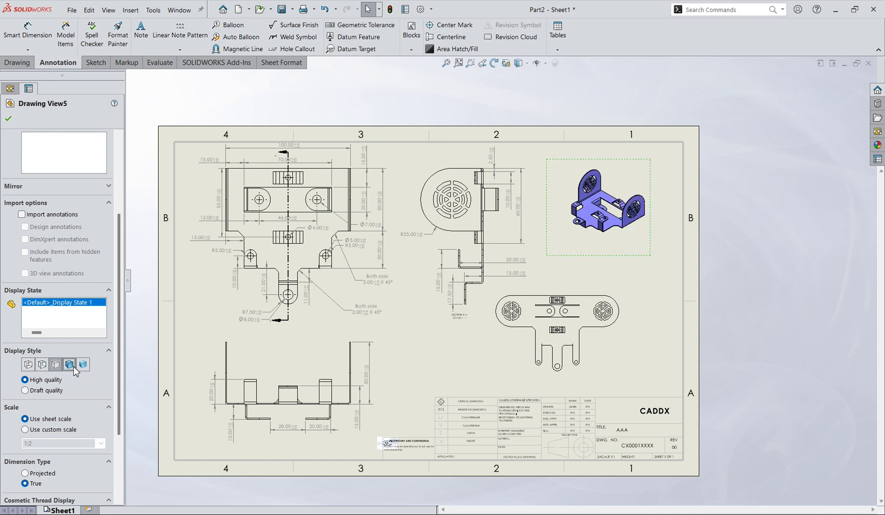
click(7, 119)
click(347, 314)
Step: Check the front view's dimensions and the rest of the sheet for anything still undimensioned
scroll(347, 314, down, 1)
scroll(347, 314, up, 1)
scroll(347, 314, down, 3)
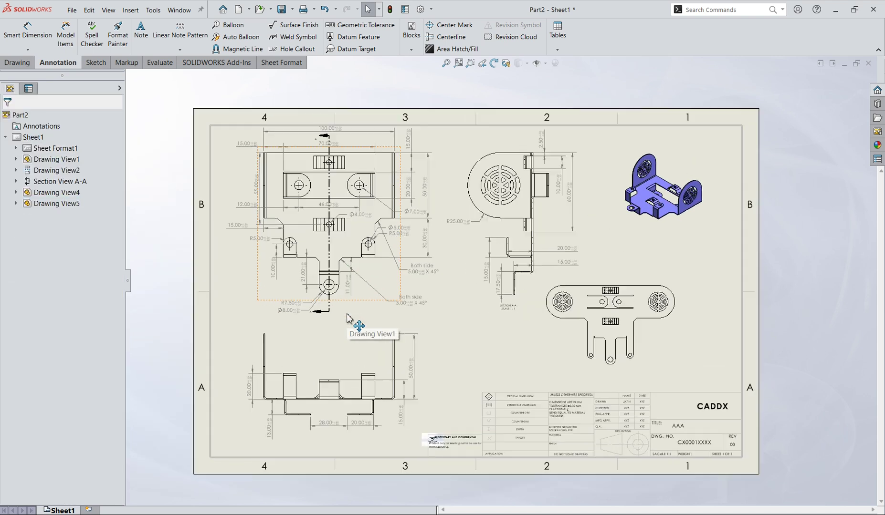
scroll(374, 106, down, 2)
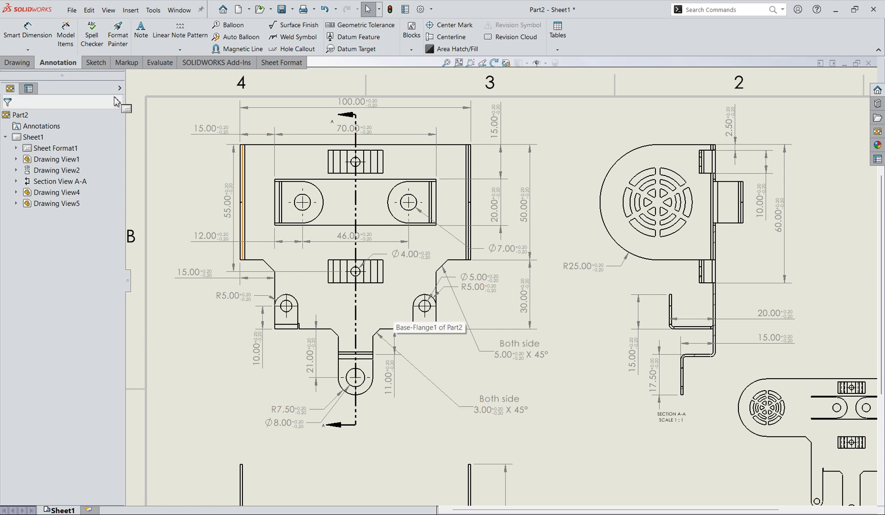
scroll(625, 361, up, 3)
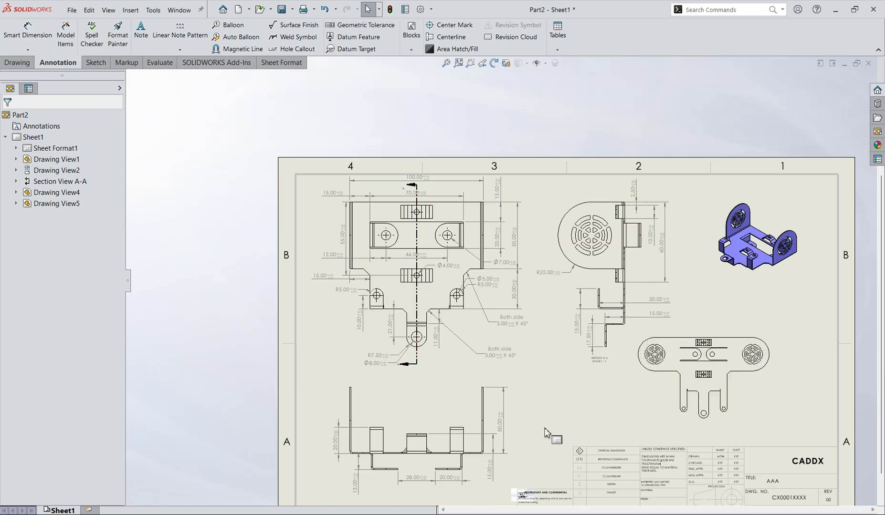
scroll(545, 433, down, 3)
scroll(734, 306, up, 3)
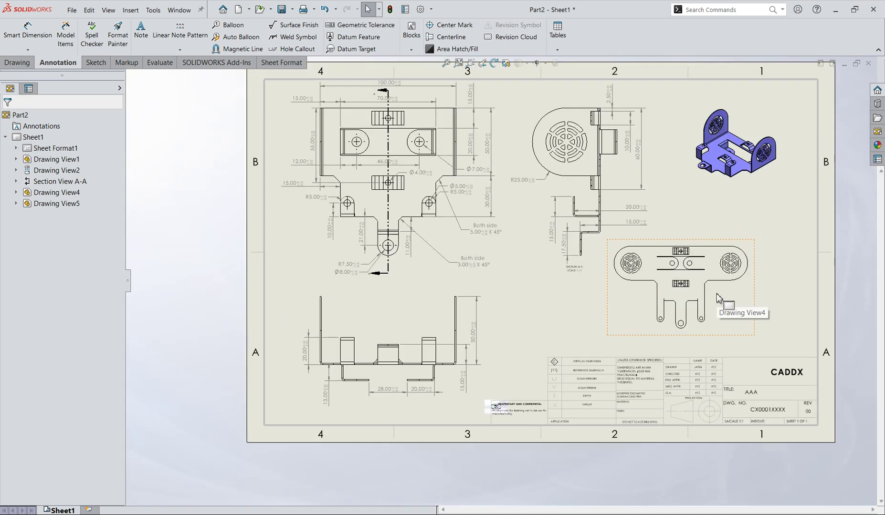
Step: In the flat pattern view, dimension the upper bridge's unfolded width, placing it above the part
scroll(695, 306, down, 5)
click(27, 29)
scroll(525, 282, down, 5)
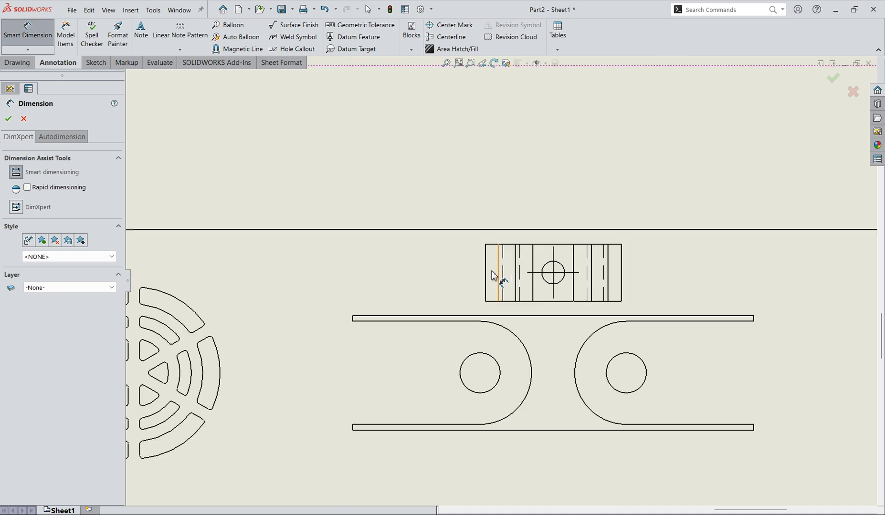
click(486, 274)
click(620, 270)
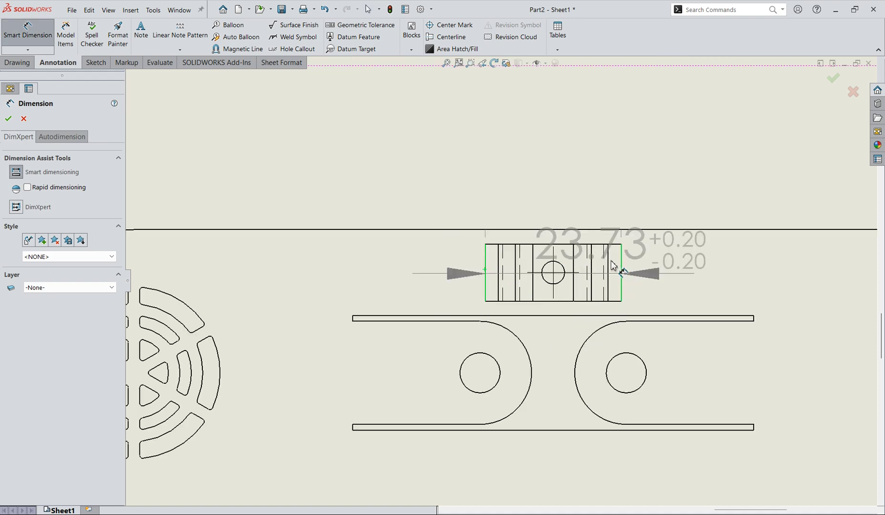
click(366, 151)
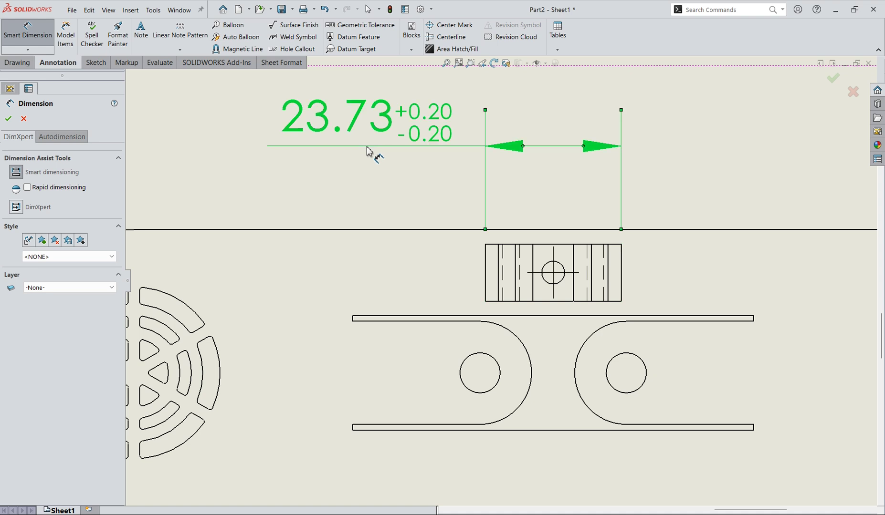
key(Escape)
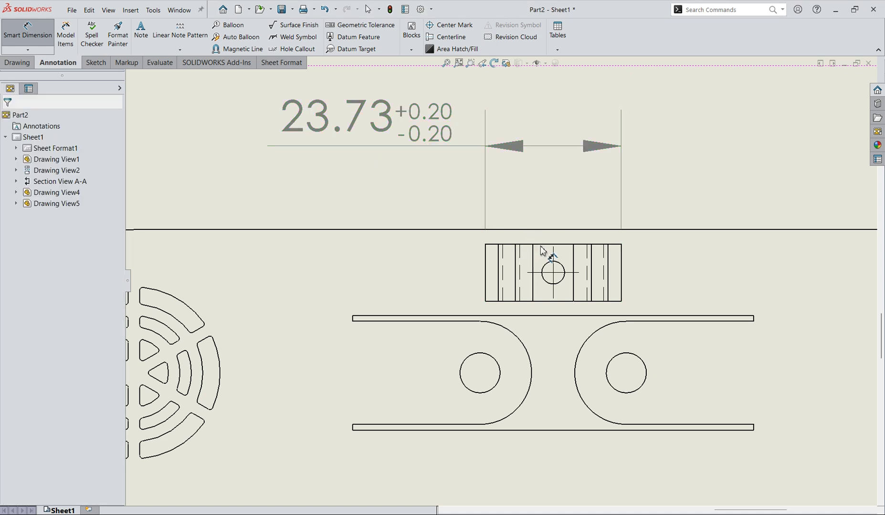
Step: Dimension from the flat pattern's top edge to the upper bridge's top edge, placing it above right of the bridge
click(545, 245)
click(550, 230)
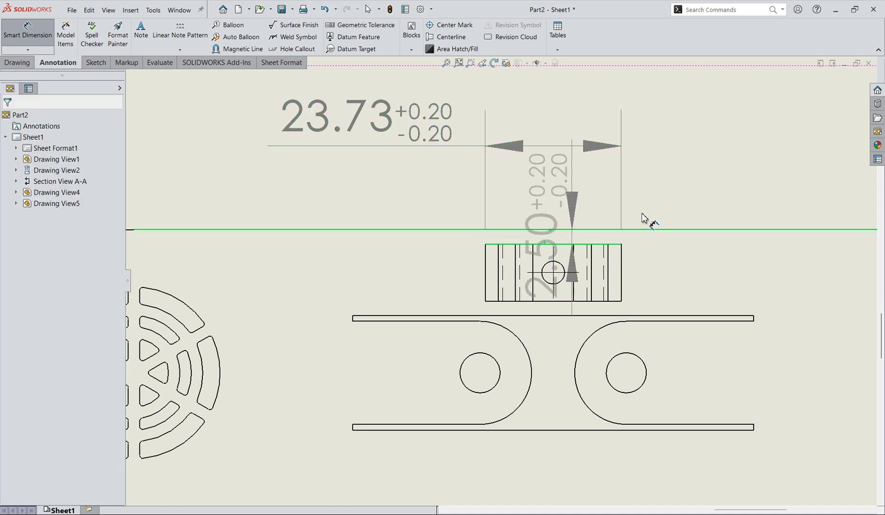
scroll(697, 145, up, 3)
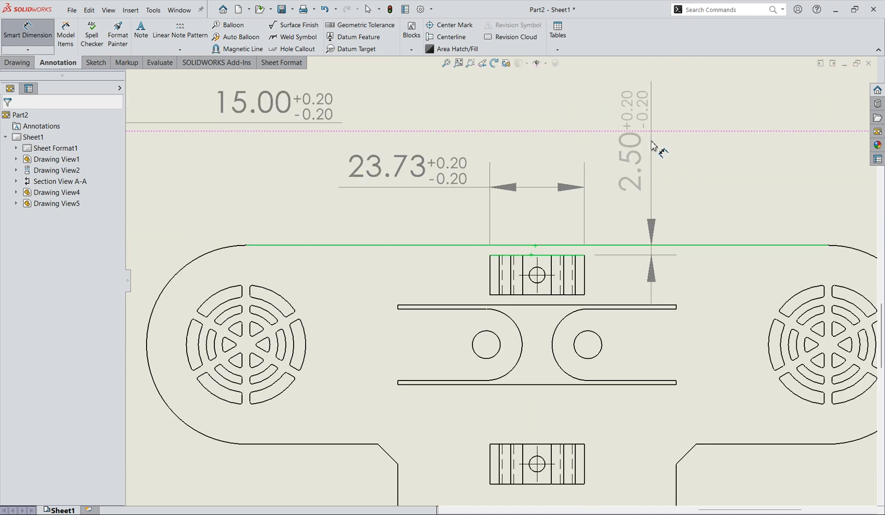
click(653, 144)
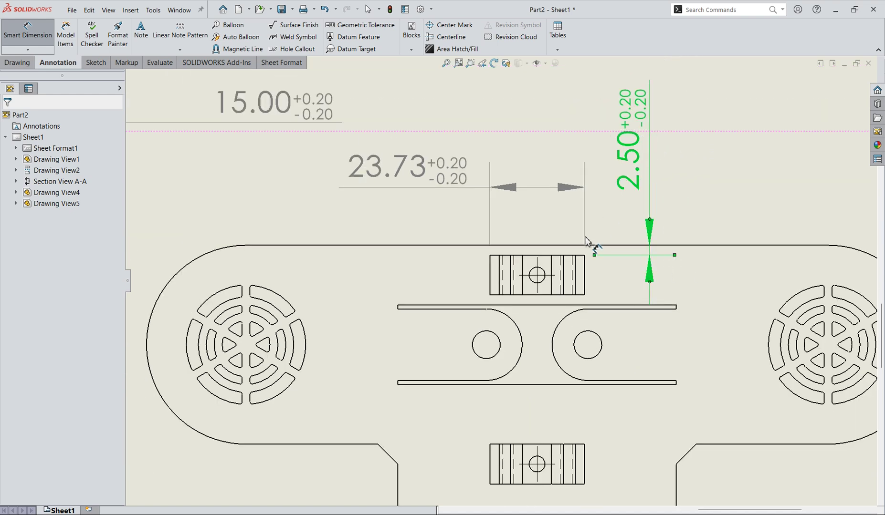
Step: Dimension the distance between the top edges of the two bridges in the flat pattern, placing it right of them
click(541, 256)
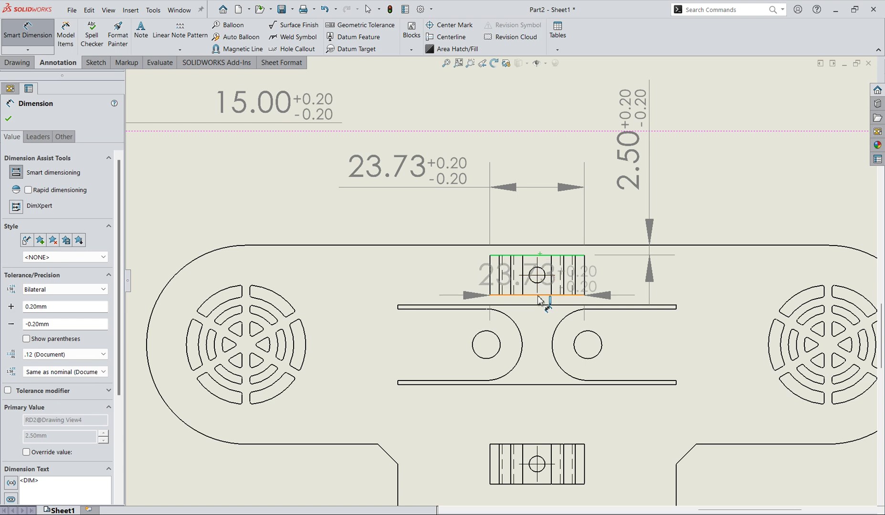
click(539, 445)
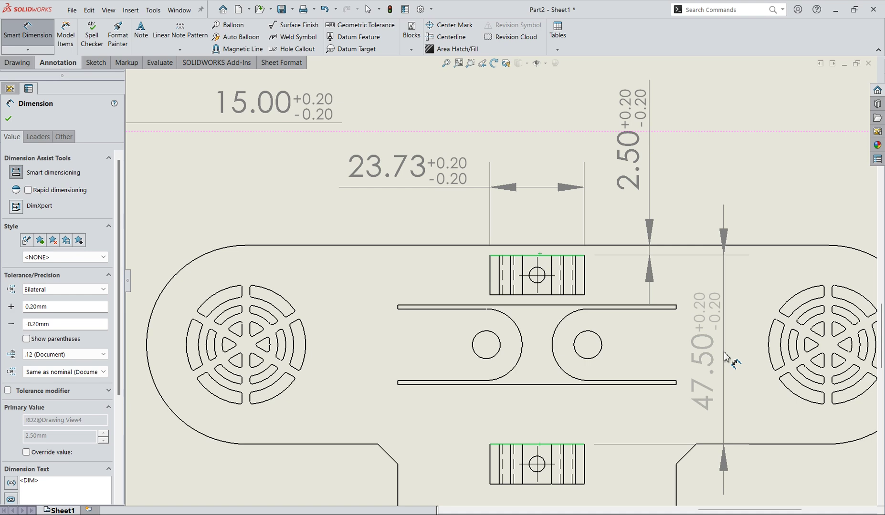
click(725, 356)
Step: Dimension from the upper bridge's top edge to the lower bridge's bottom edge in the flat pattern, outside the previous dimension, and finish dimensioning
scroll(668, 437, up, 3)
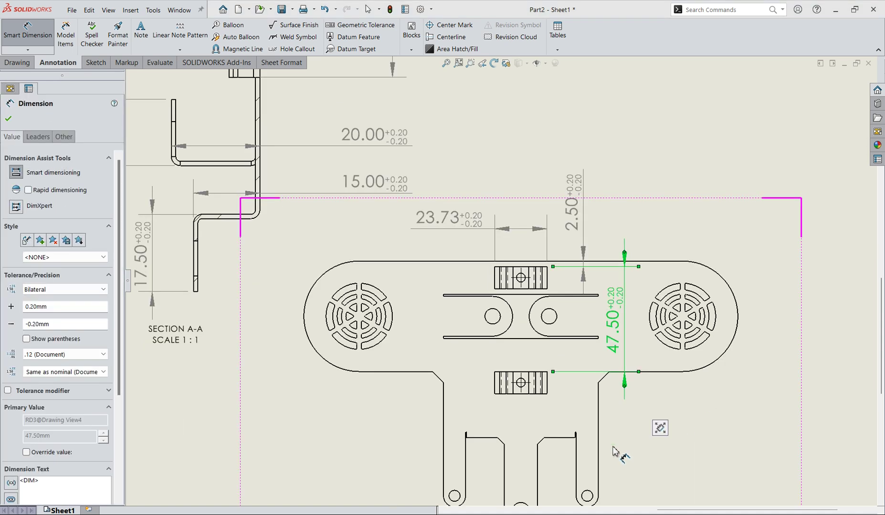
scroll(615, 452, down, 2)
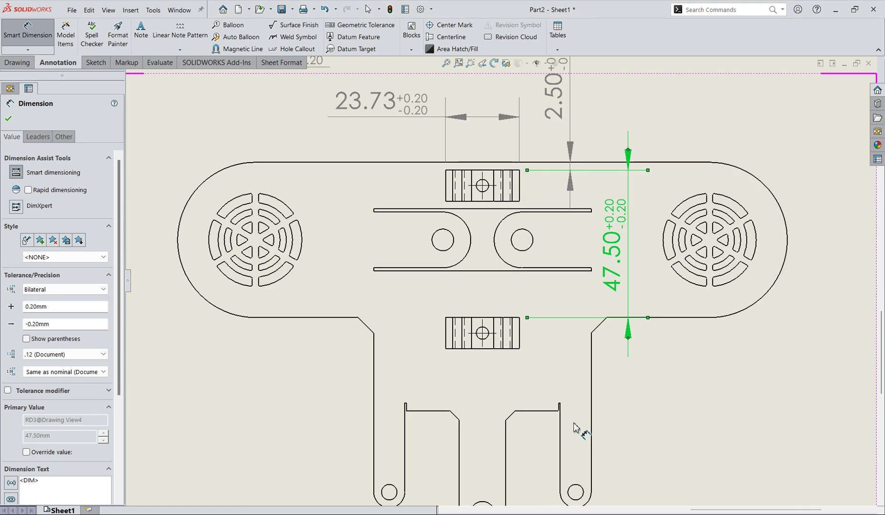
click(501, 349)
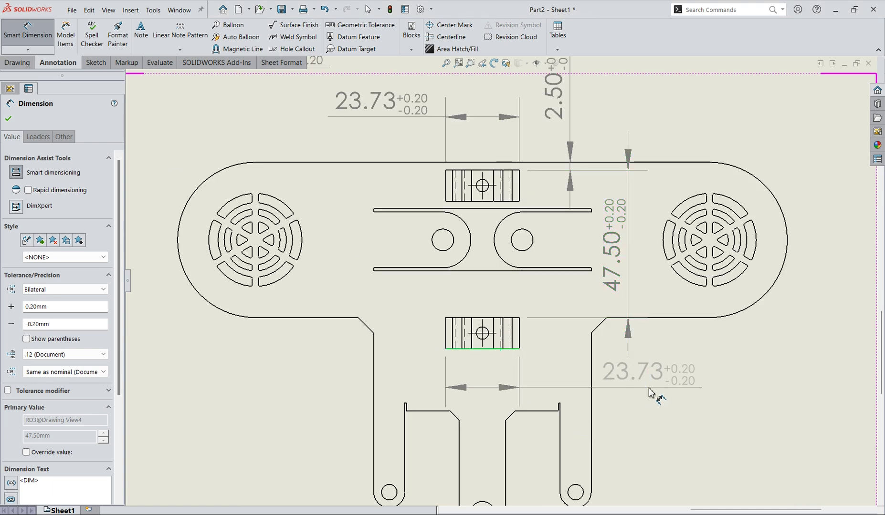
click(496, 170)
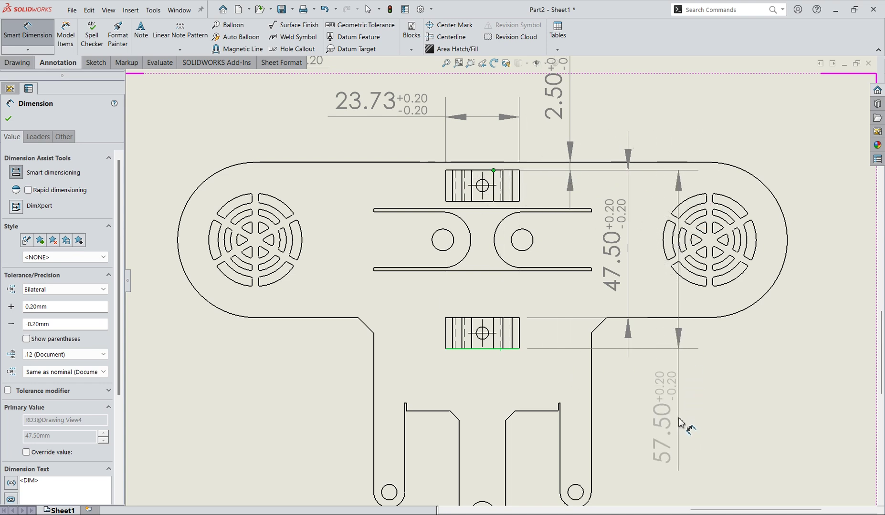
click(657, 420)
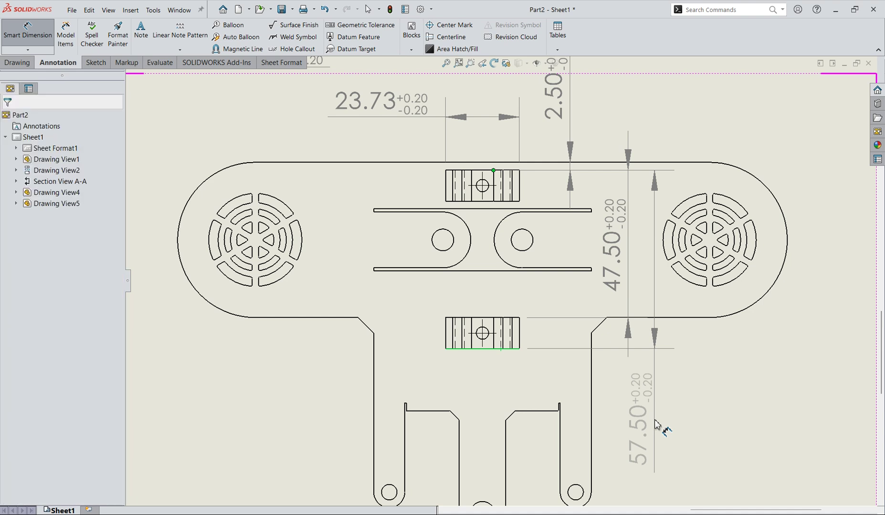
key(Escape)
Step: Review the flat pattern's dimensions, the other views and the complete drawing sheet
scroll(573, 452, down, 3)
scroll(559, 446, up, 2)
scroll(200, 224, down, 5)
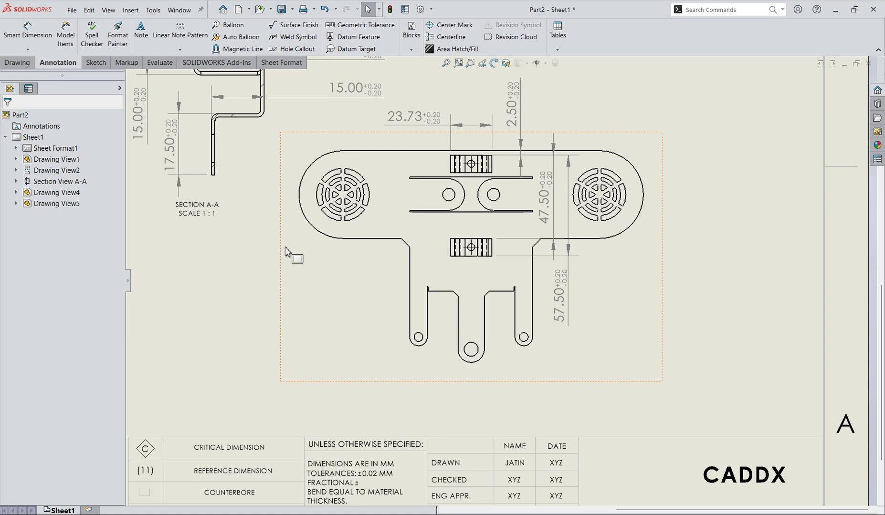
scroll(199, 224, up, 2)
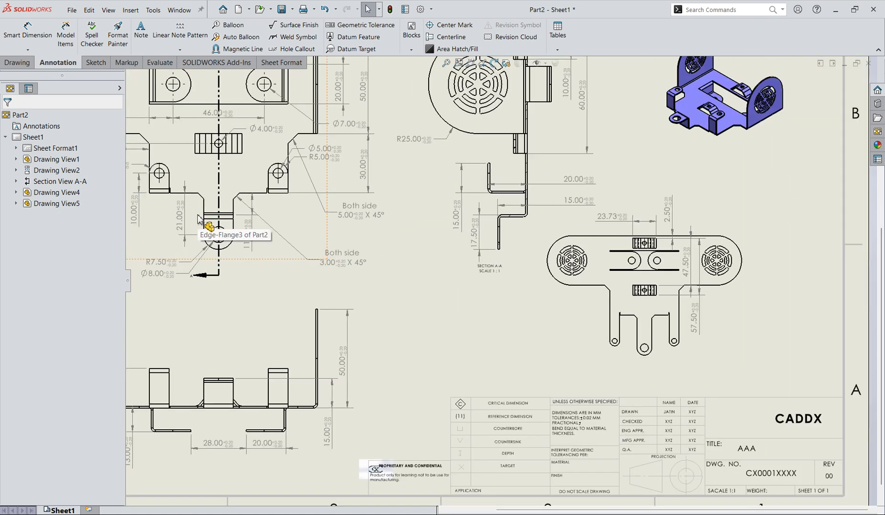
scroll(203, 224, down, 3)
scroll(426, 217, down, 3)
scroll(502, 217, up, 2)
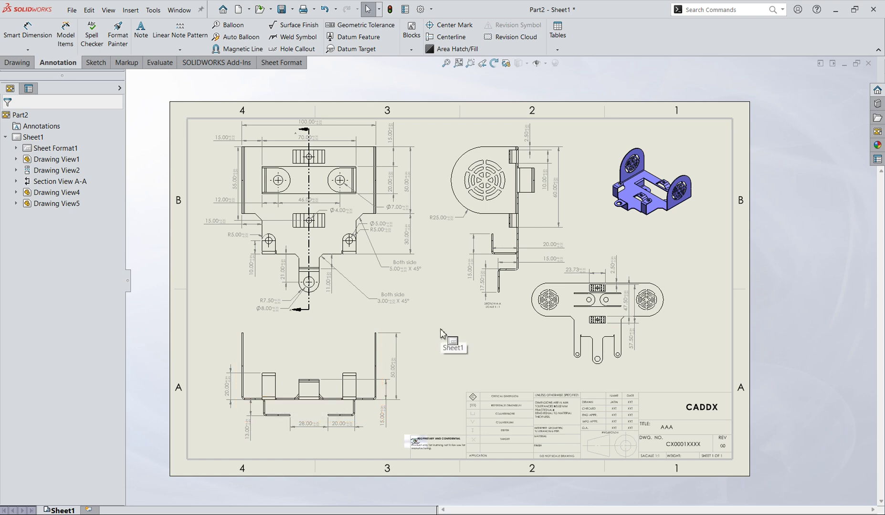
scroll(418, 391, down, 2)
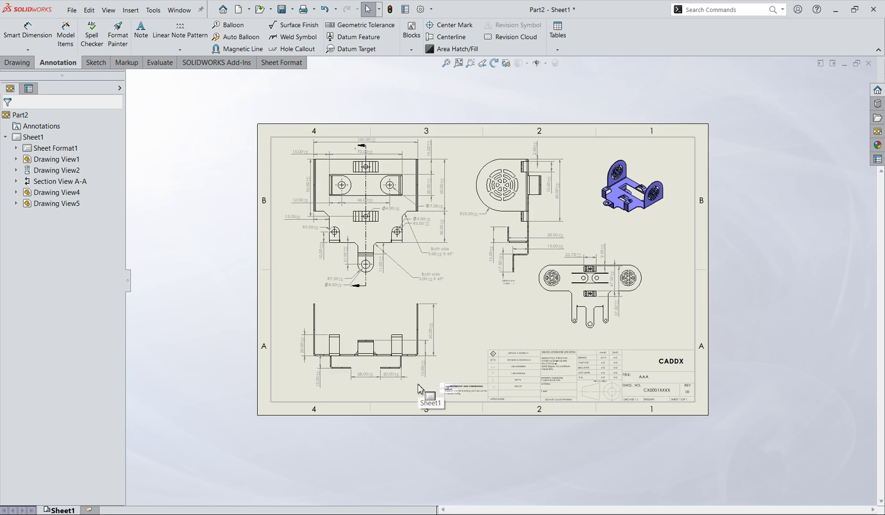